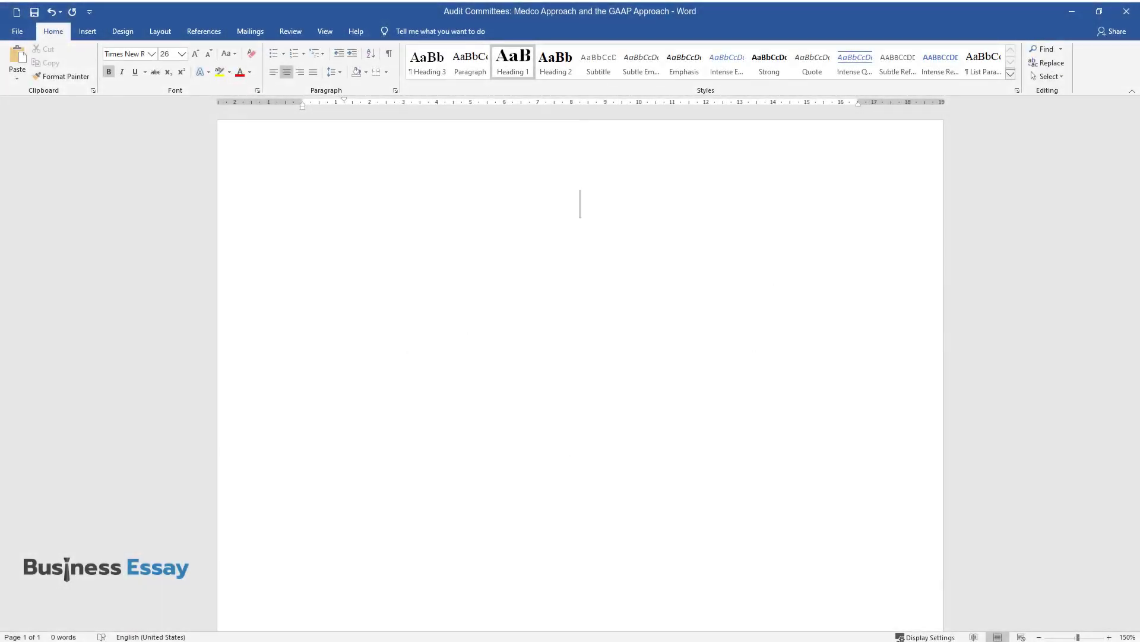
Type the Heading 1 title 'Audit Committees: Medco Approach and the GAAP Approach'
{"action": "type", "text": "Audit Commit"}
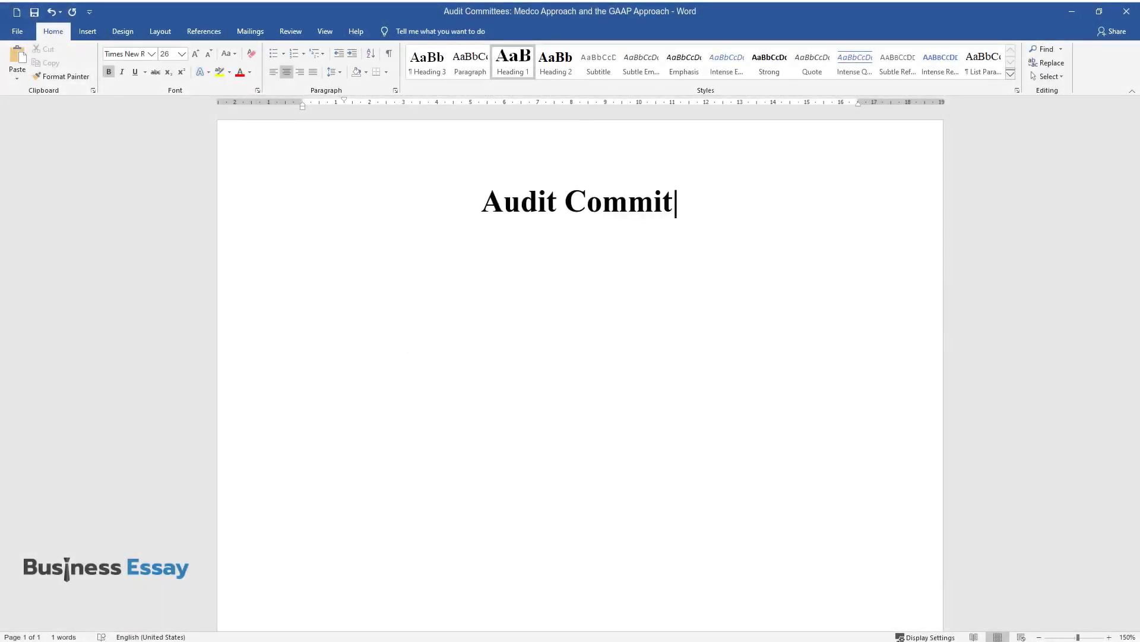
{"action": "type", "text": "tees: Medco Approach and the GAAP Approach"}
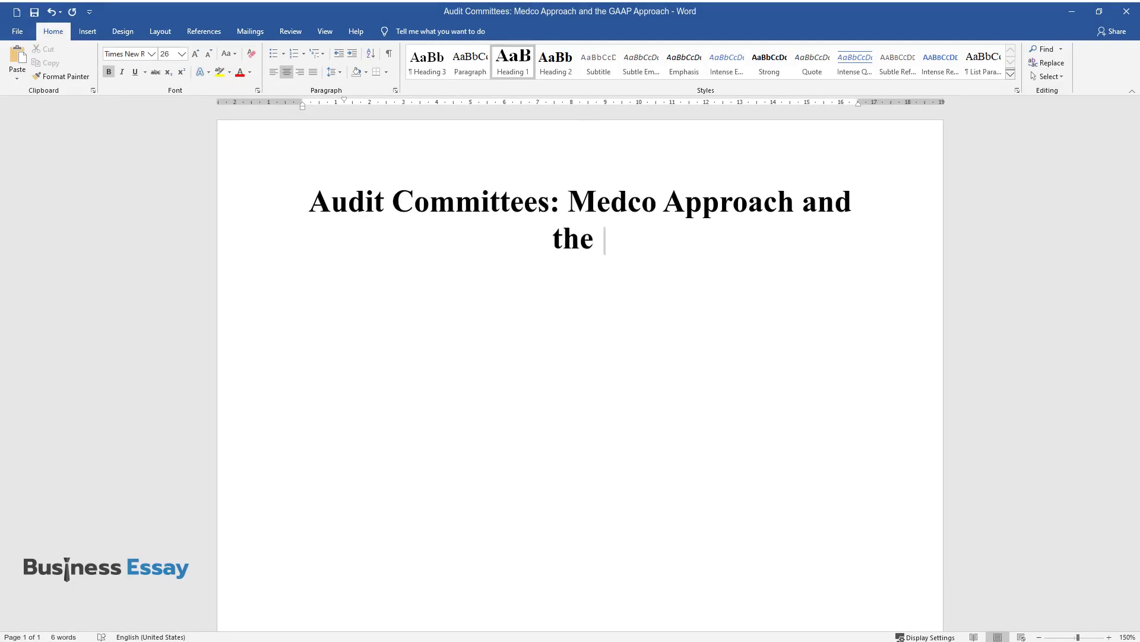
Below the title, write the opening paragraph on the financial crisis and SOX reforms
{"action": "key", "text": "Return"}
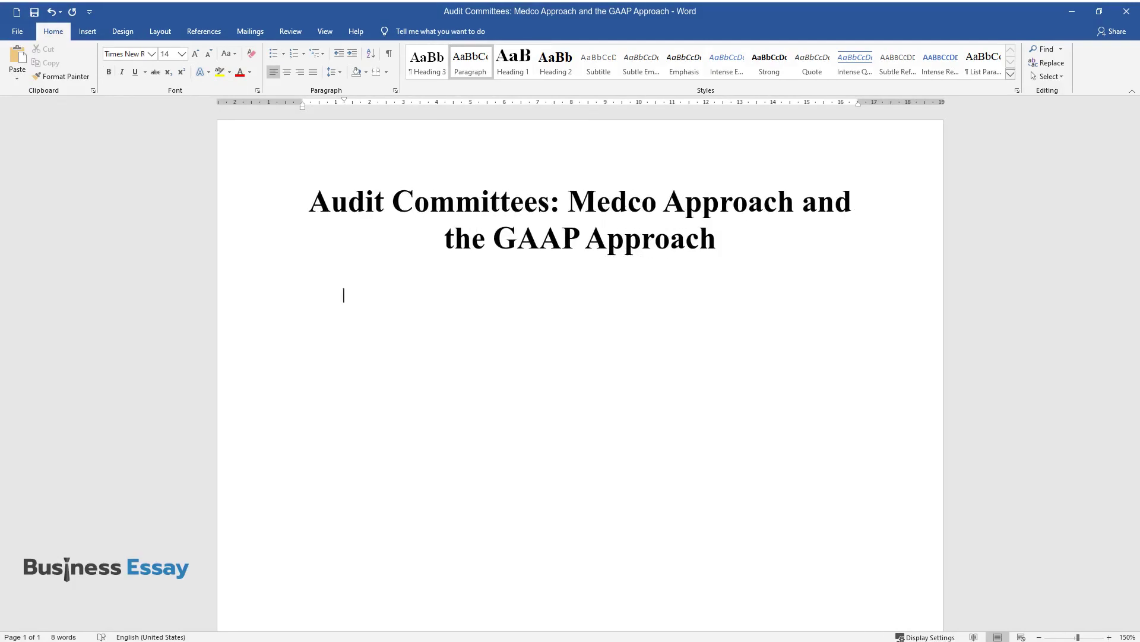
{"action": "type", "text": "The financial crisis was a pe"}
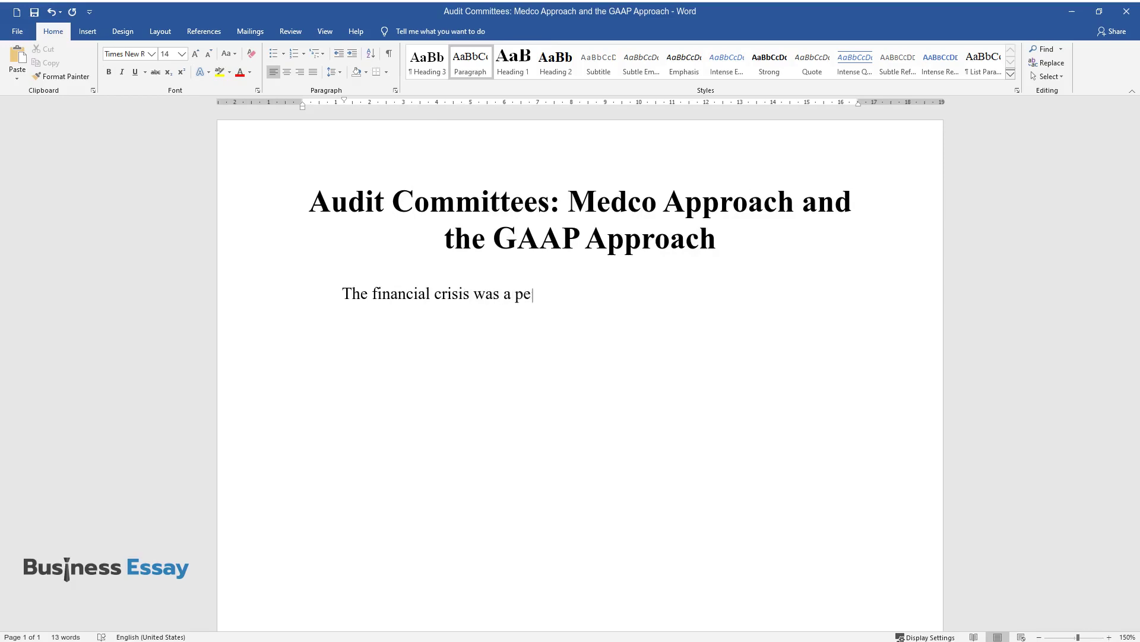
{"action": "type", "text": "riod of difficulty for investors"}
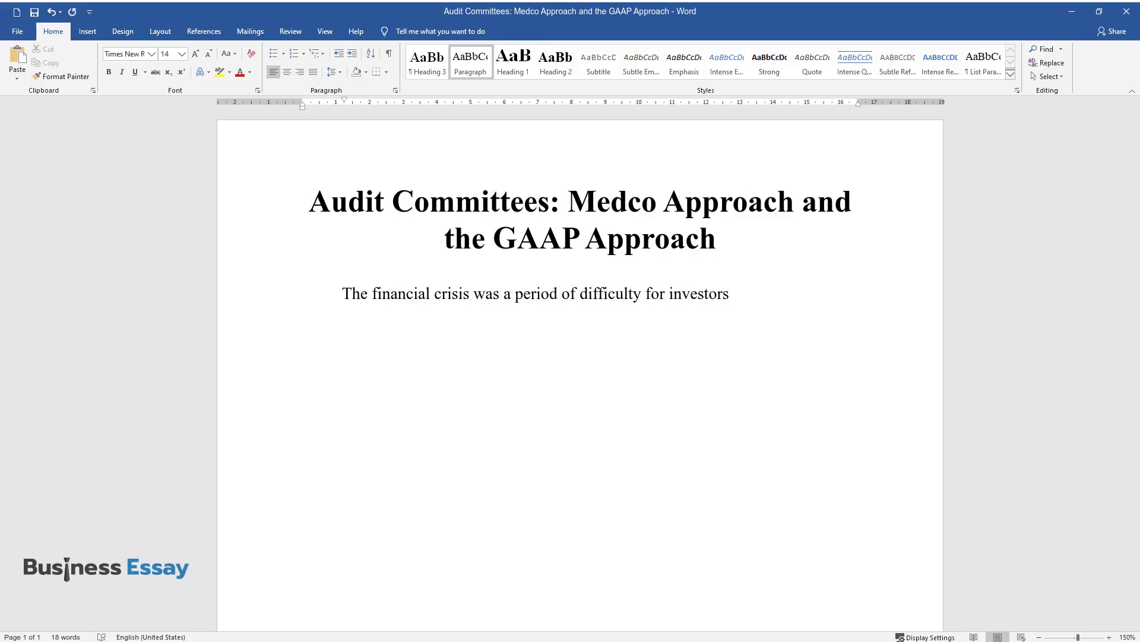
{"action": "type", "text": " to know the undisclosed fi"}
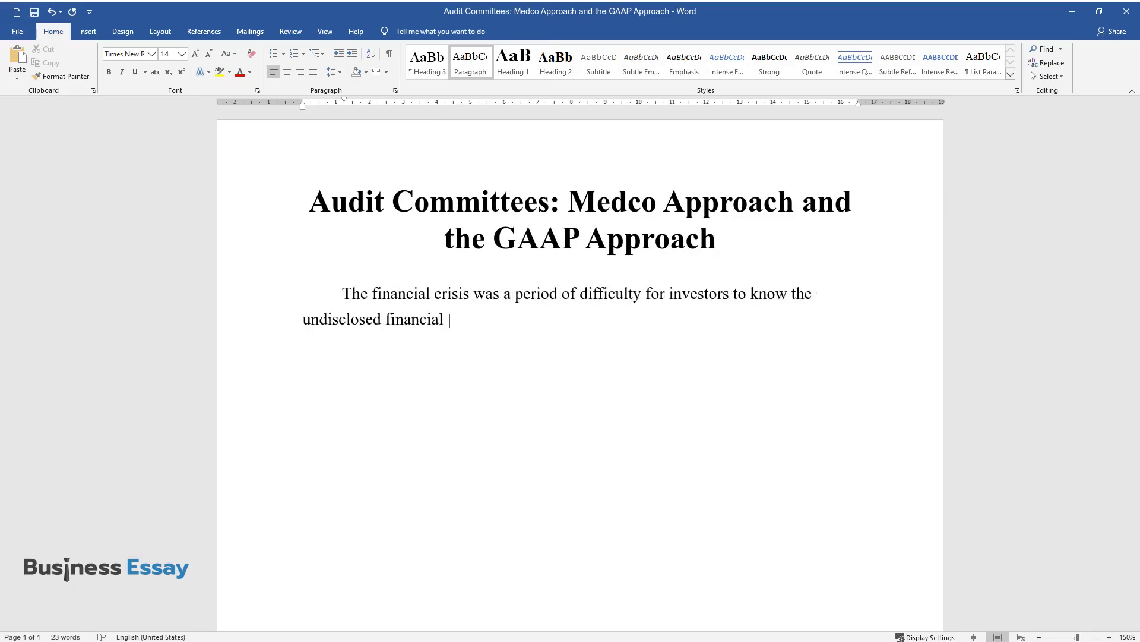
{"action": "type", "text": "nancial liabilities of banks and other fin"}
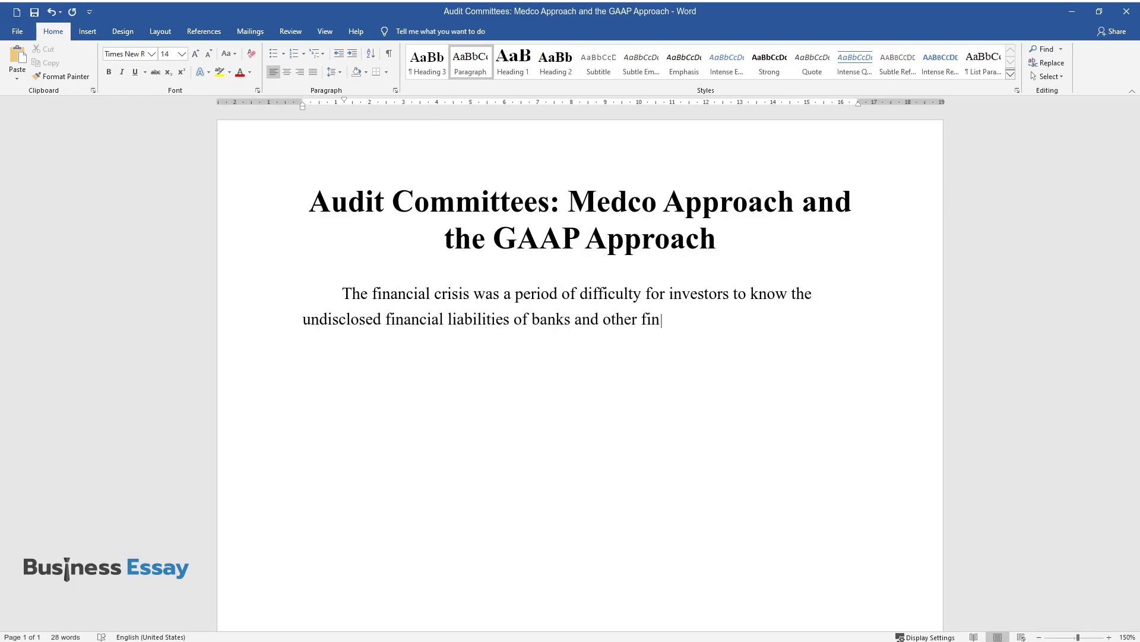
{"action": "type", "text": "ancial institutions. Investors wer"}
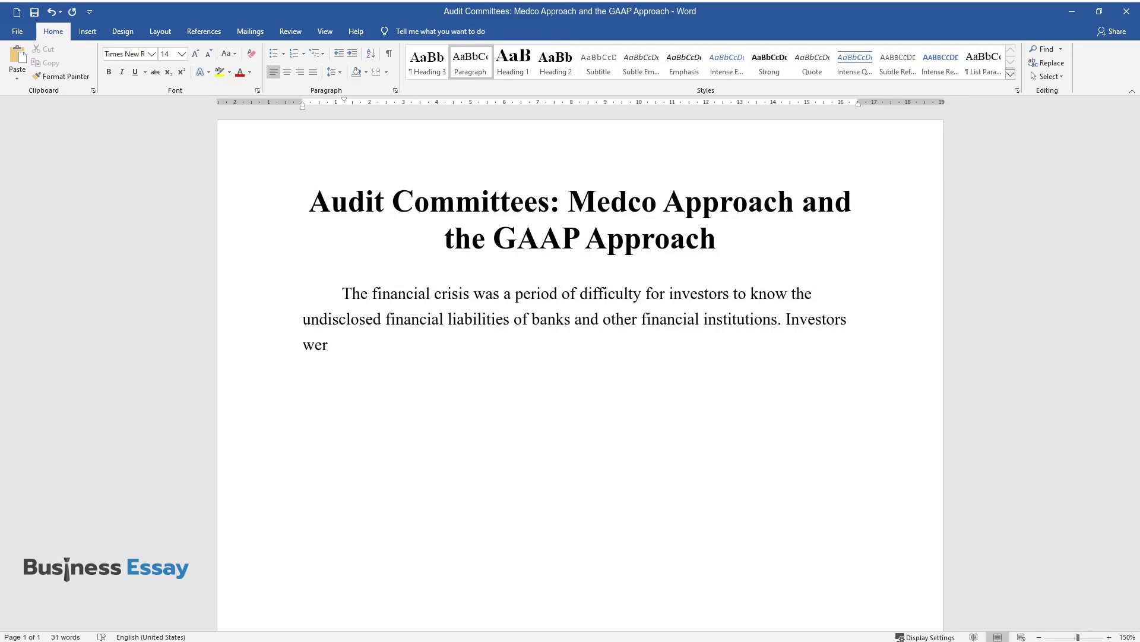
{"action": "type", "text": "e amazed when banks which had larg"}
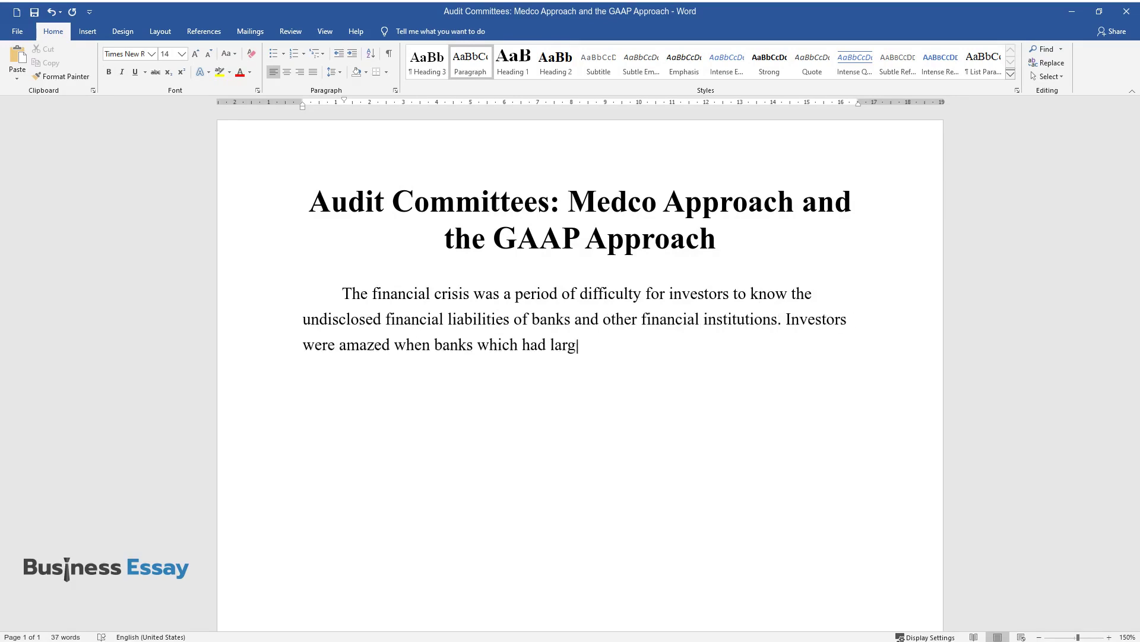
{"action": "type", "text": "e contingent liabilities to off-ba"}
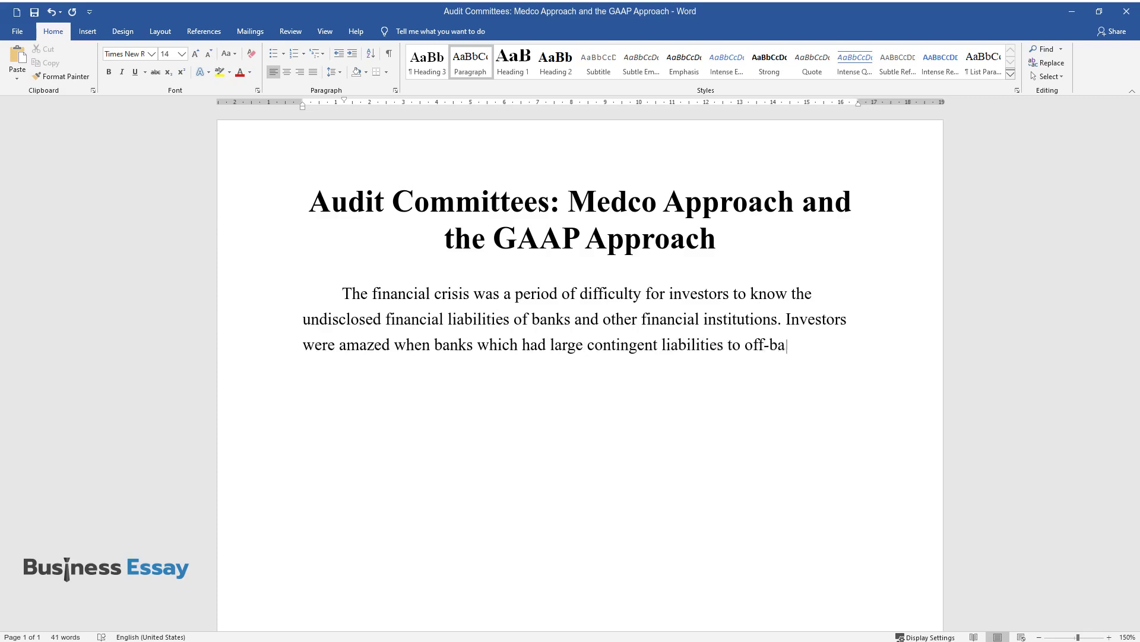
{"action": "type", "text": "lance sheet entities were forced to take on their books in 2007-2008"}
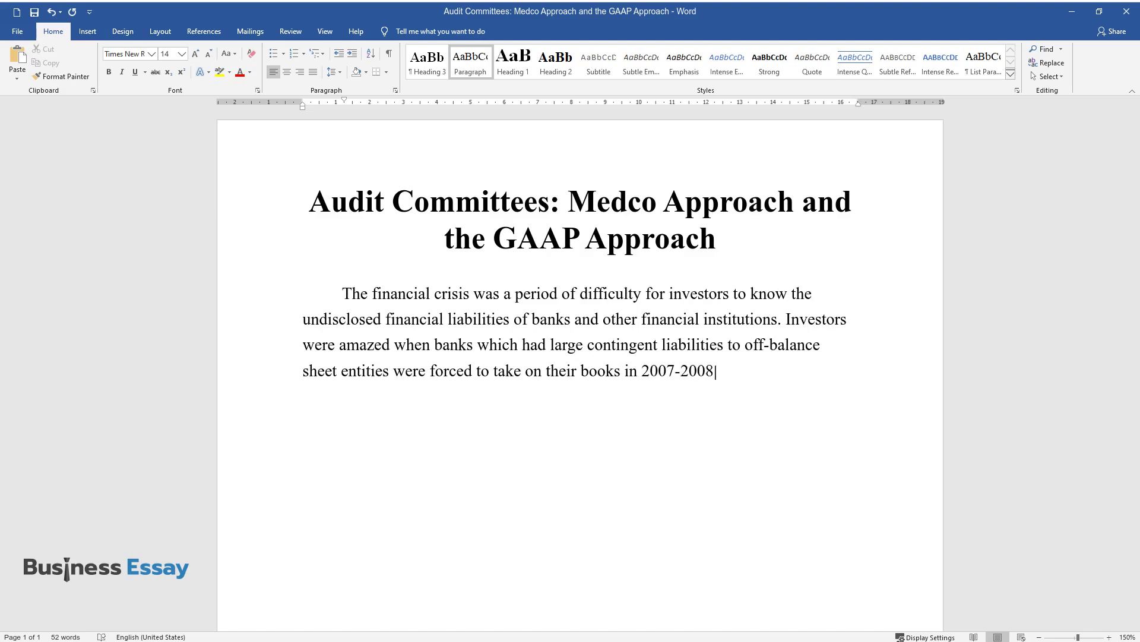
{"action": "type", "text": ". This portrays that audit committ"}
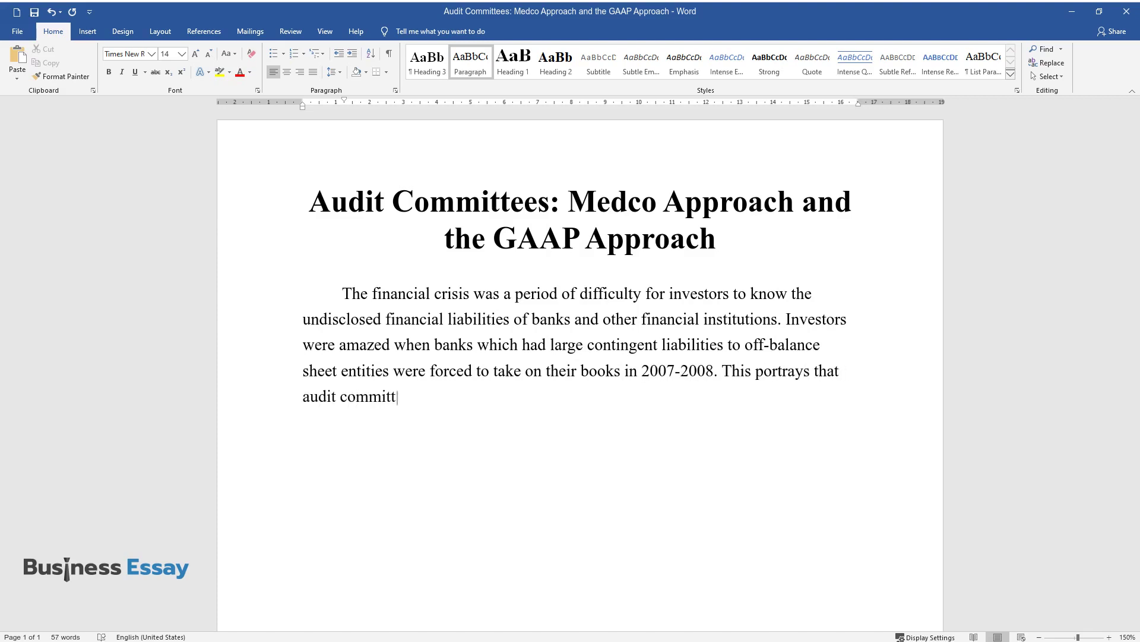
{"action": "type", "text": "ee-SOX reforms were ineffective h"}
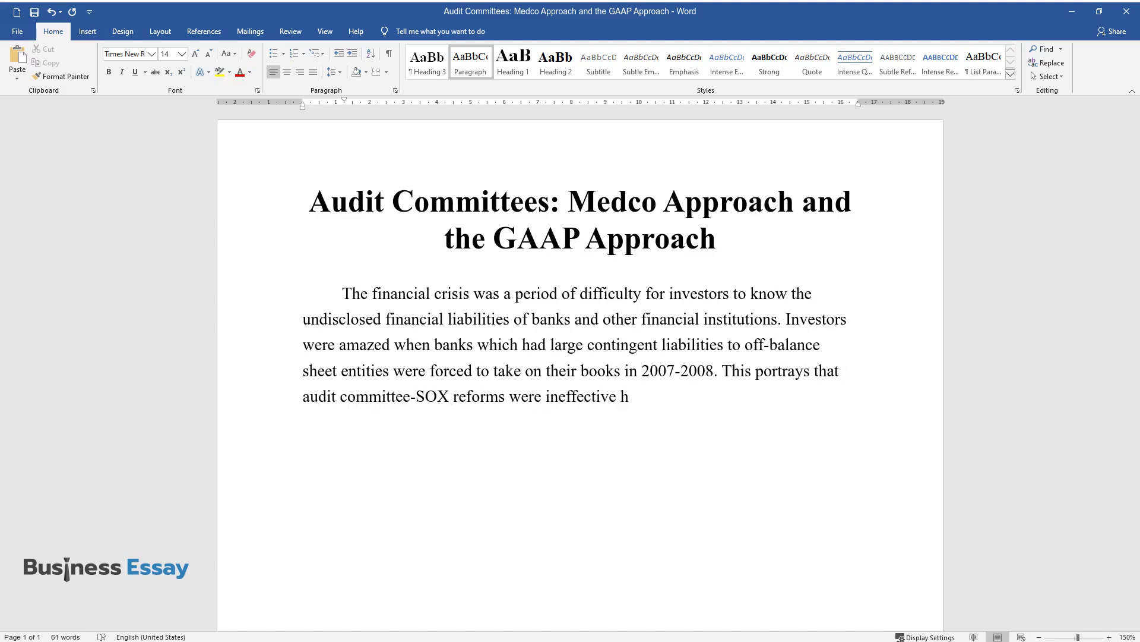
{"action": "type", "text": "ence the need for a different approach."}
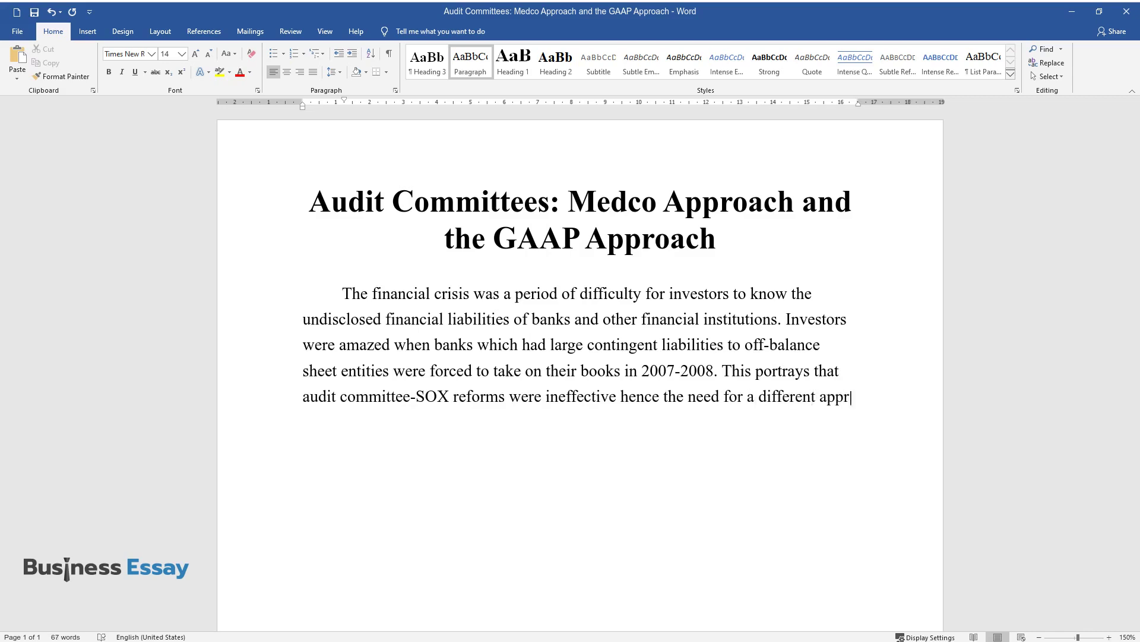
{"action": "key", "text": "Return"}
Write the 'Despite expertise use…' paragraph ending 'management and external auditors.'
{"action": "scroll", "coordinate": [579, 267], "scroll_direction": "down", "scroll_amount": 2}
{"action": "type", "text": "Despite"}
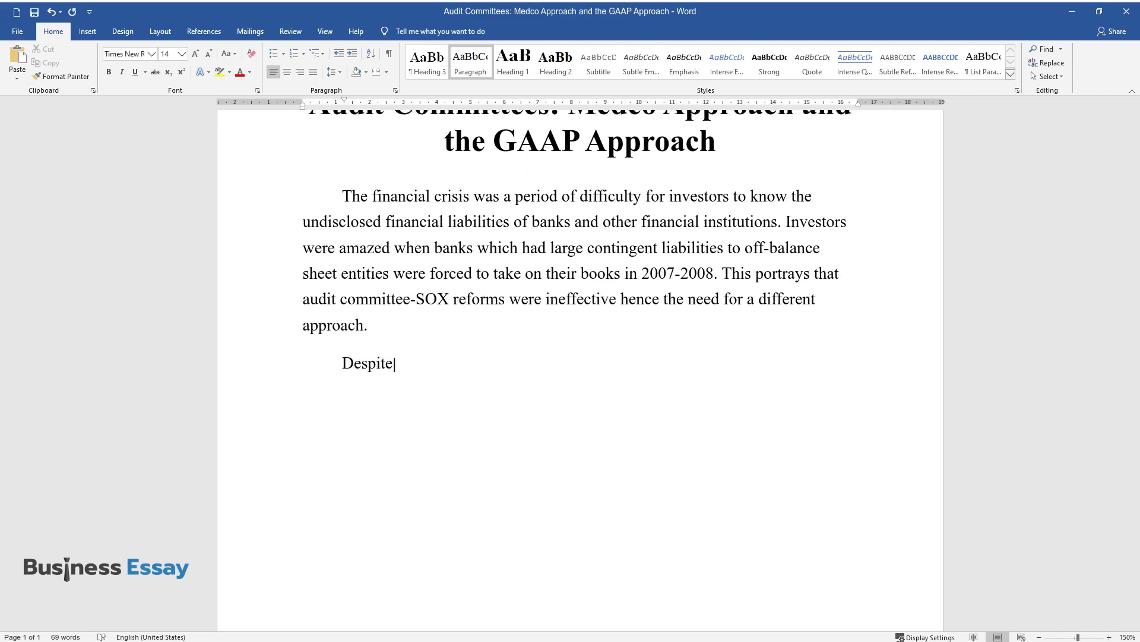
{"action": "type", "text": " expertise use, compliance with SOX"}
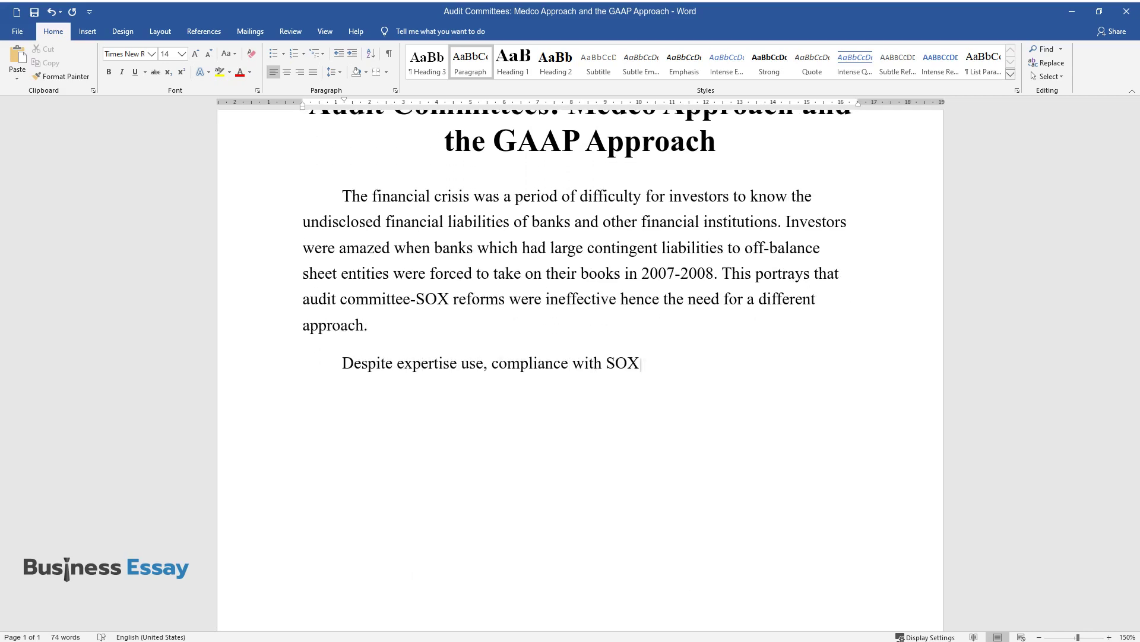
{"action": "type", "text": " rules, independence of audit commi"}
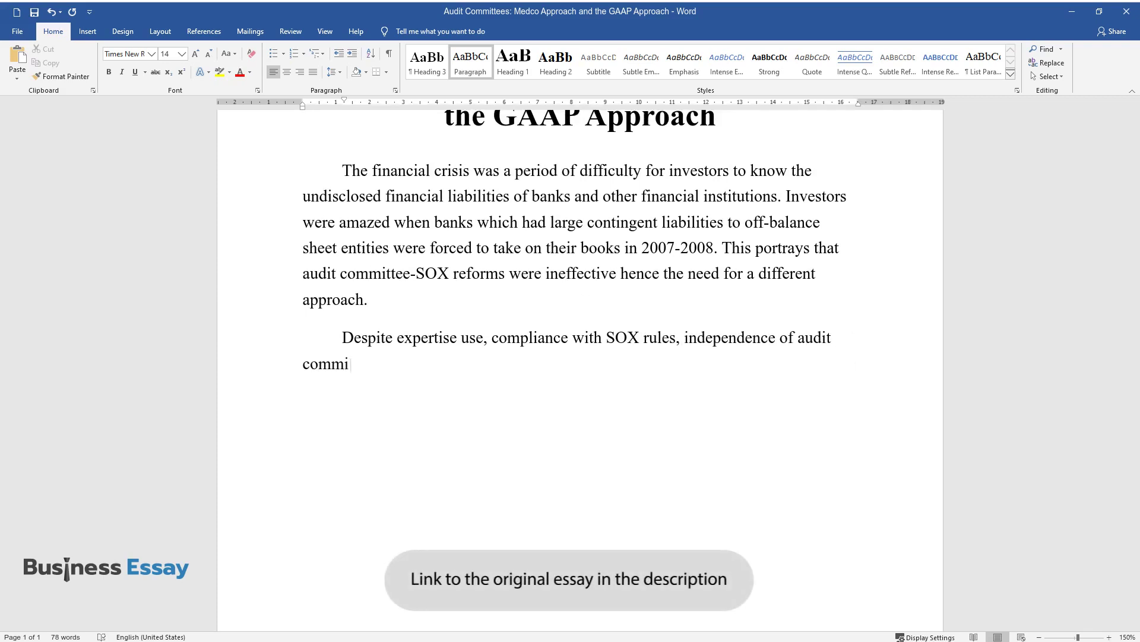
{"action": "type", "text": "ttee members and external auditors,"}
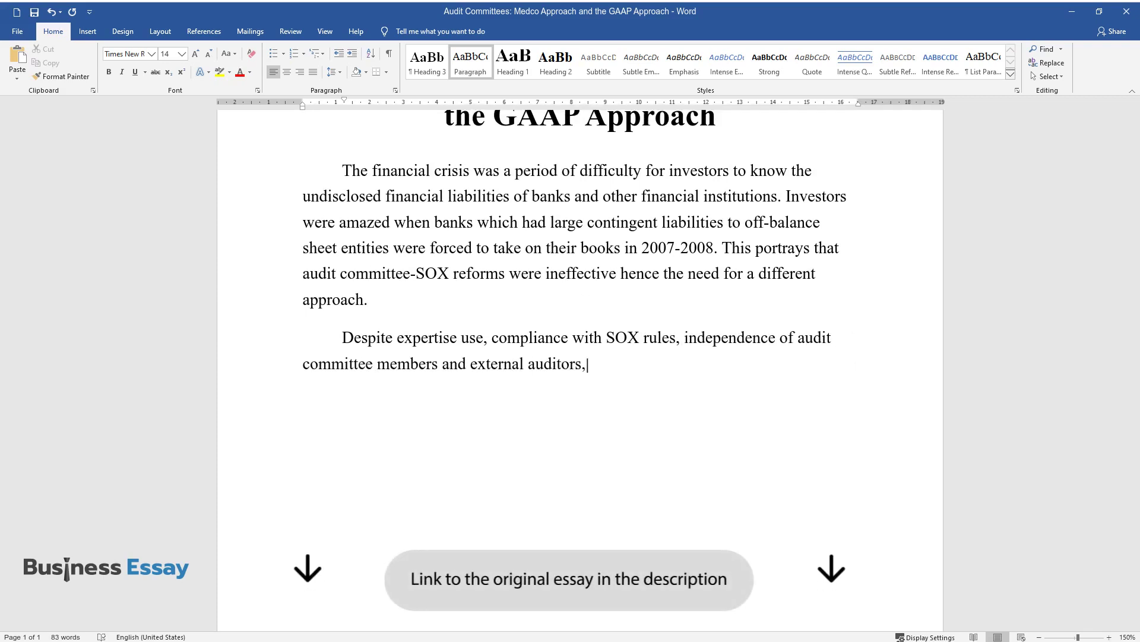
{"action": "type", "text": " and thorough assessment of interna"}
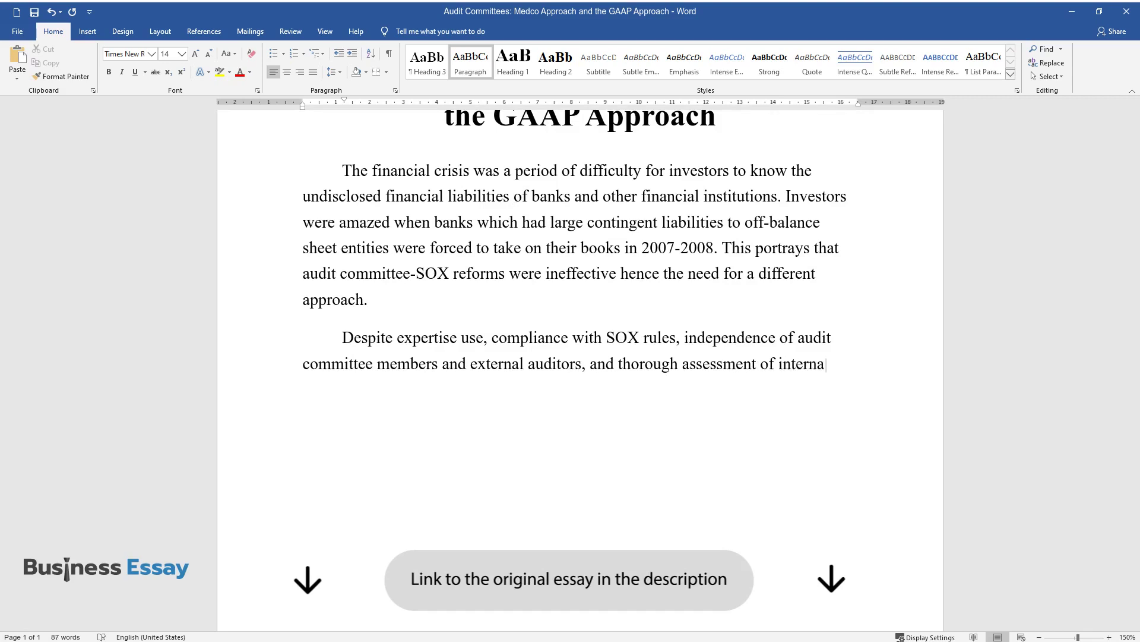
{"action": "type", "text": "l controls with no reports of weakn"}
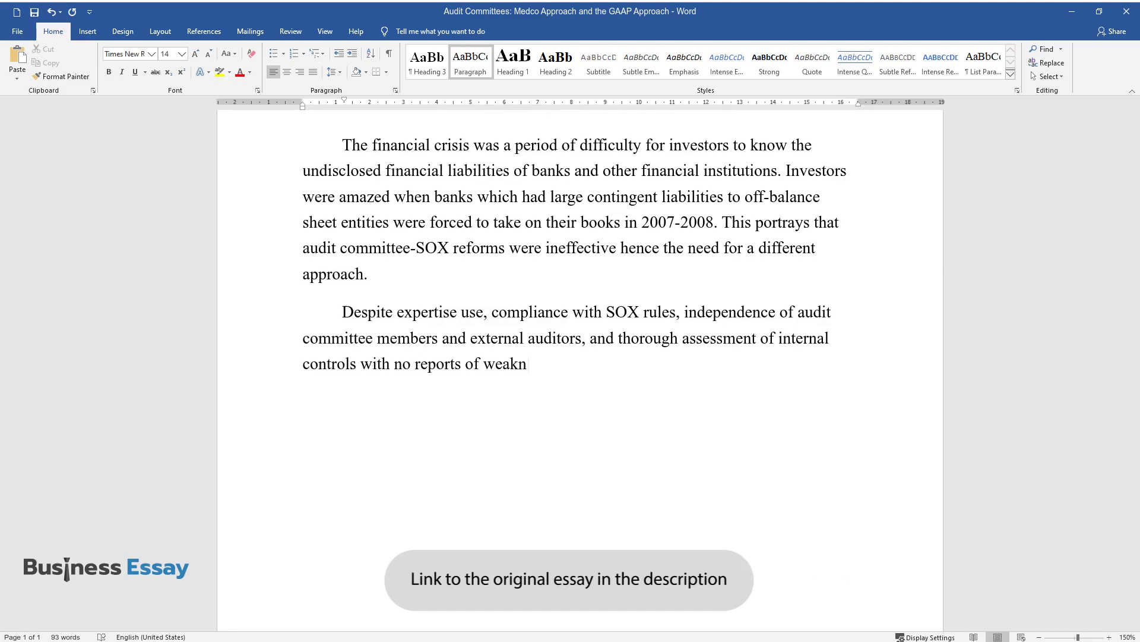
{"action": "type", "text": "ess, financial institutions are sti"}
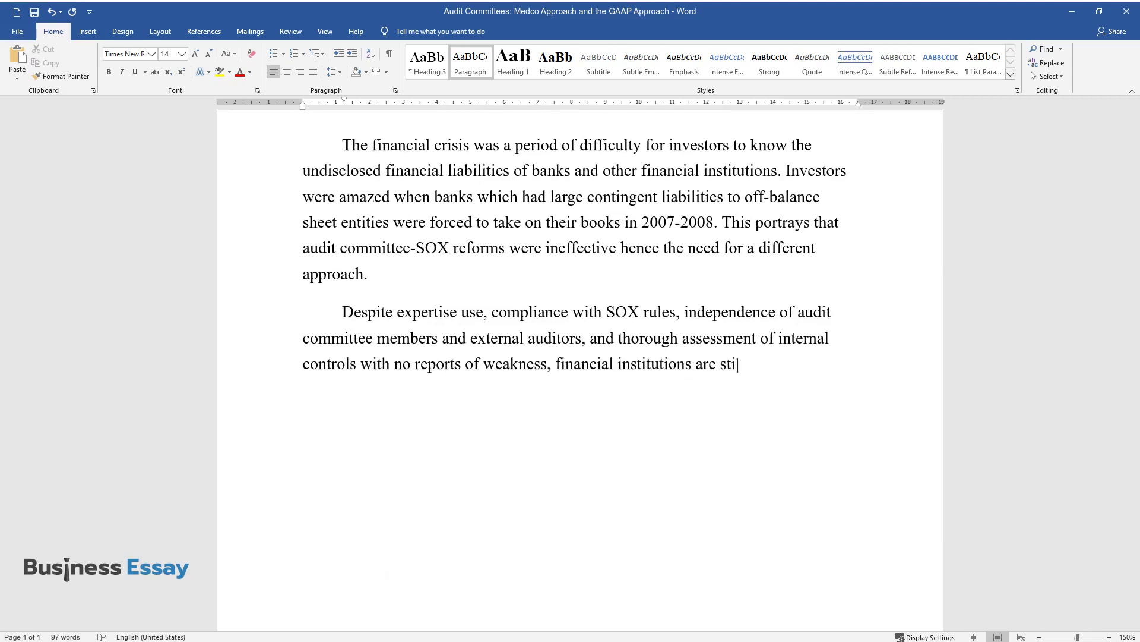
{"action": "type", "text": "ll taking big risks. This is becaus"}
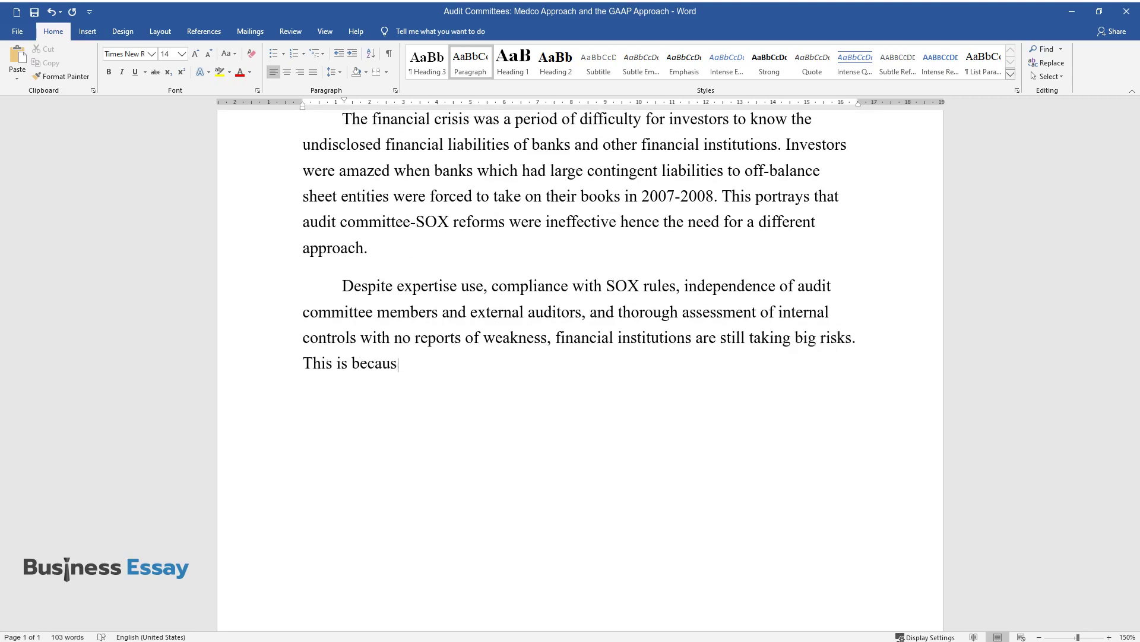
{"action": "type", "text": "e audit committee members have a di"}
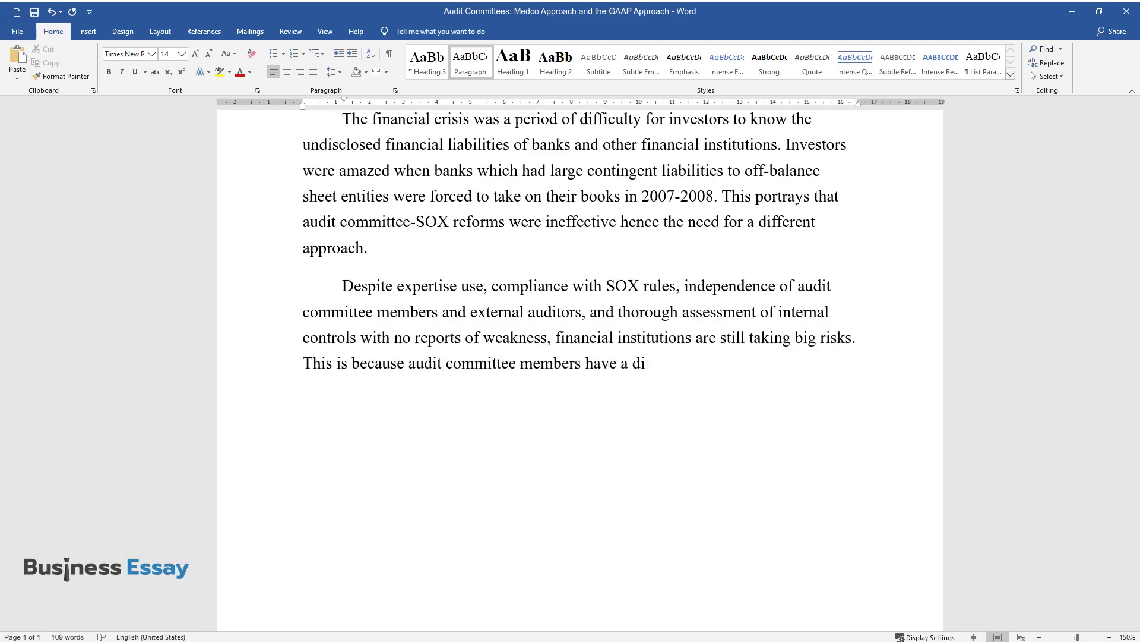
{"action": "type", "text": "fficulty in ascertaining the core j"}
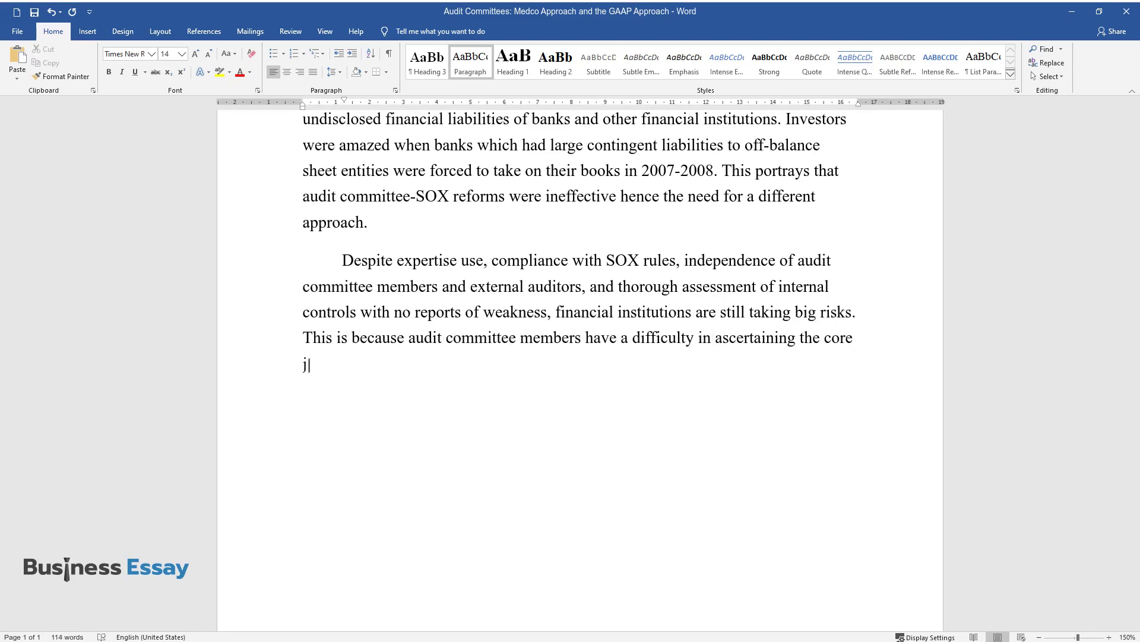
{"action": "type", "text": "udgment of management and external "}
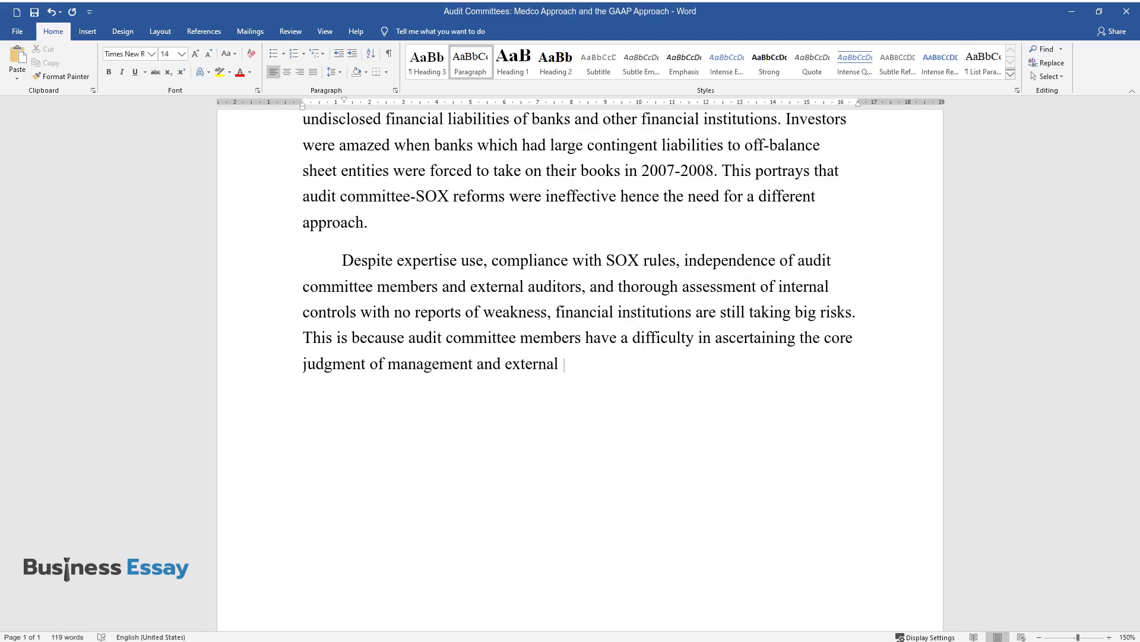
{"action": "type", "text": "auditors despite the huge amounts o"}
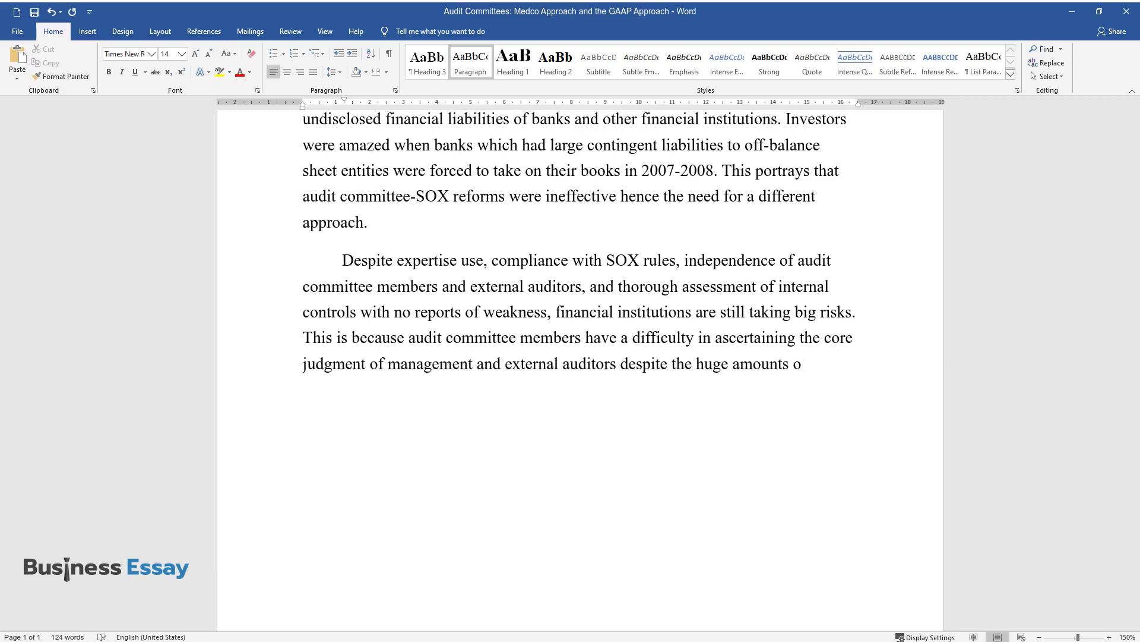
{"action": "type", "text": "f data that they are presented with"}
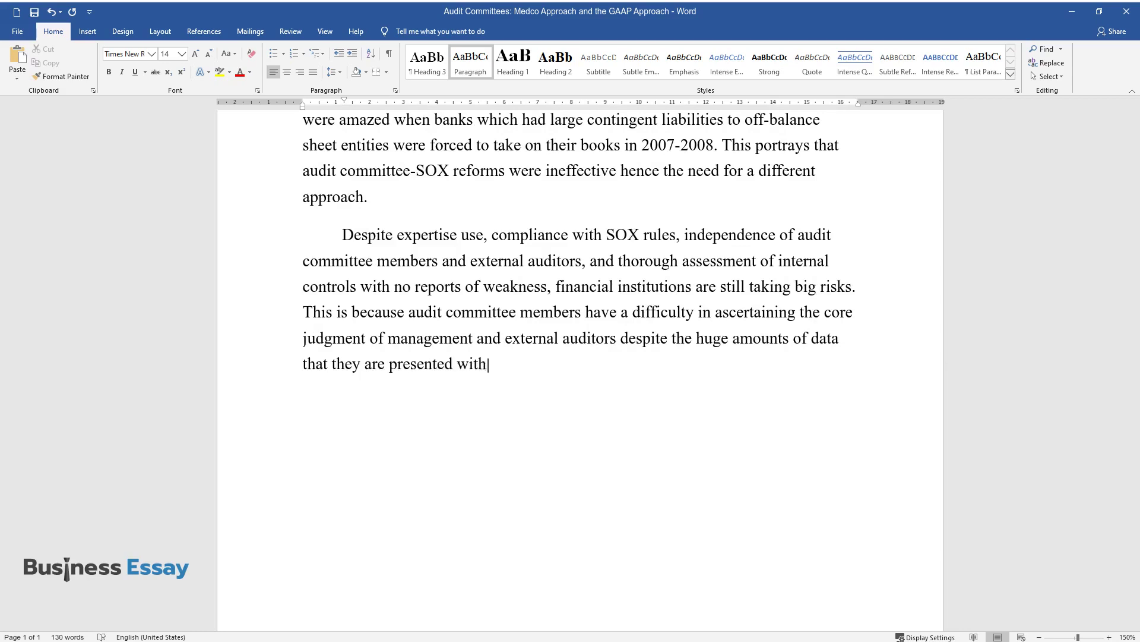
{"action": "type", "text": ". The detailed information including"}
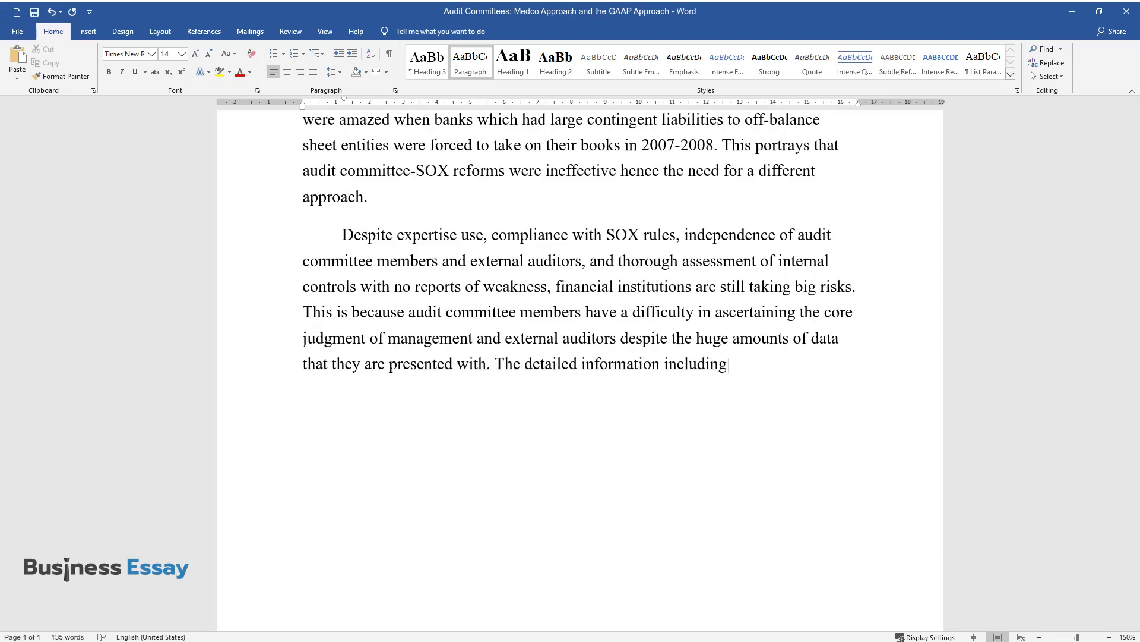
{"action": "type", "text": " detailed financial statements and "}
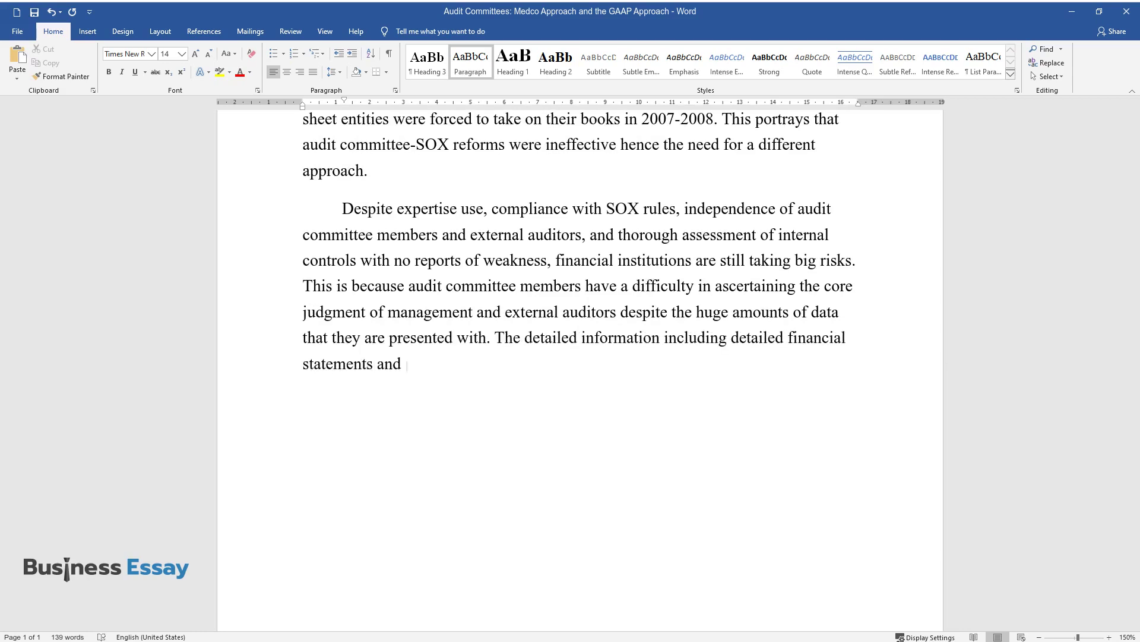
{"action": "type", "text": "lengthy SEC filings shows how diffi"}
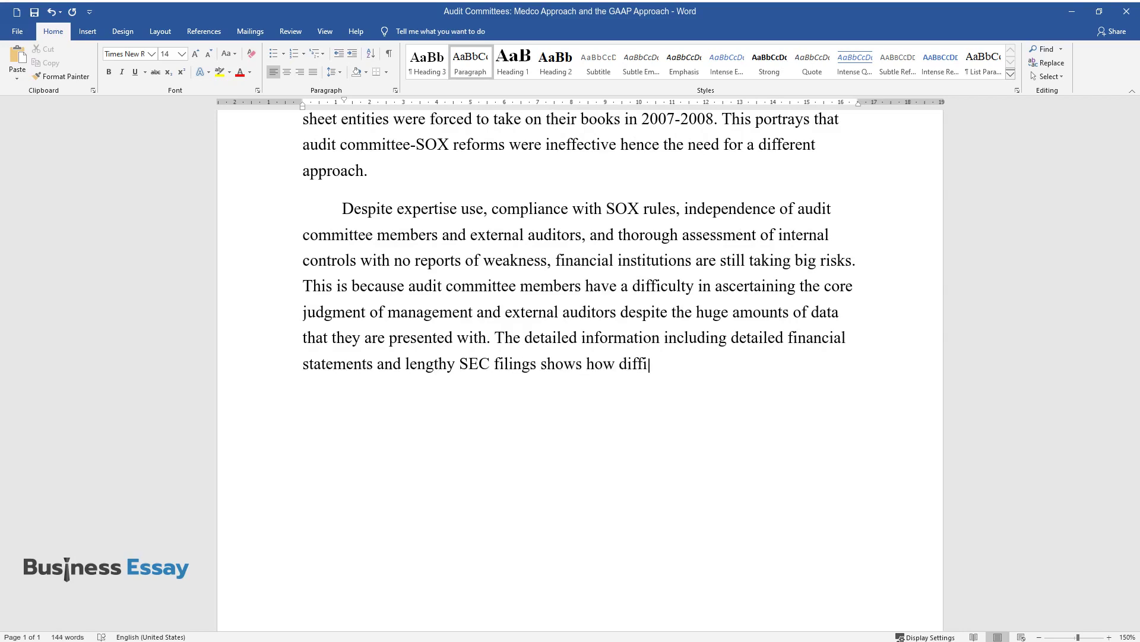
{"action": "type", "text": "cult it is for audit committee memb"}
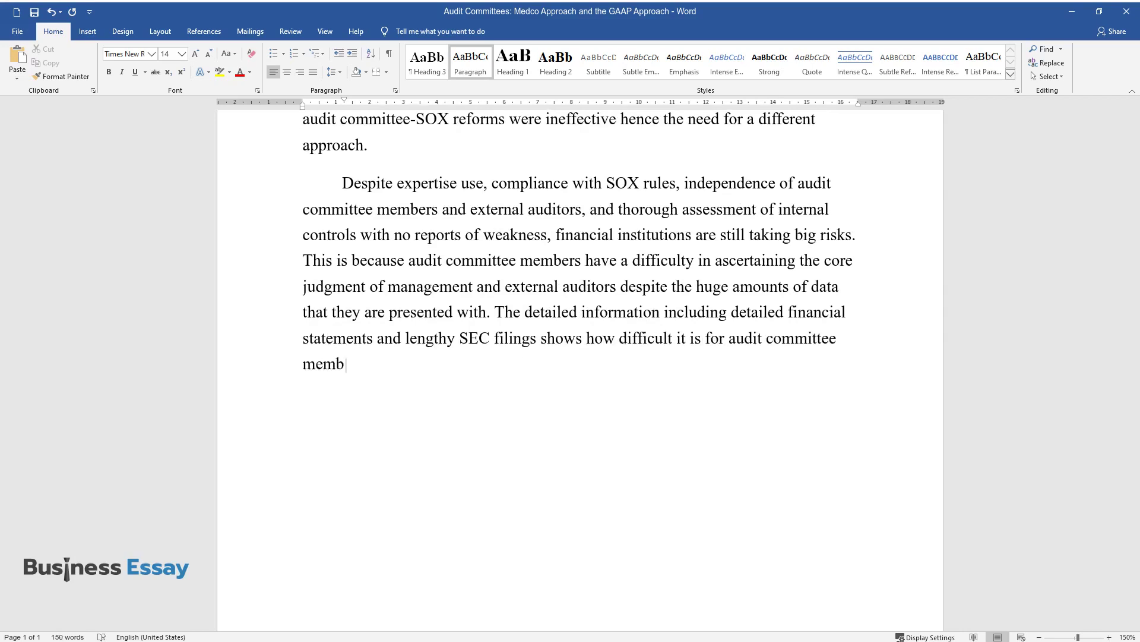
{"action": "type", "text": "ers, no matter how intelligent, to "}
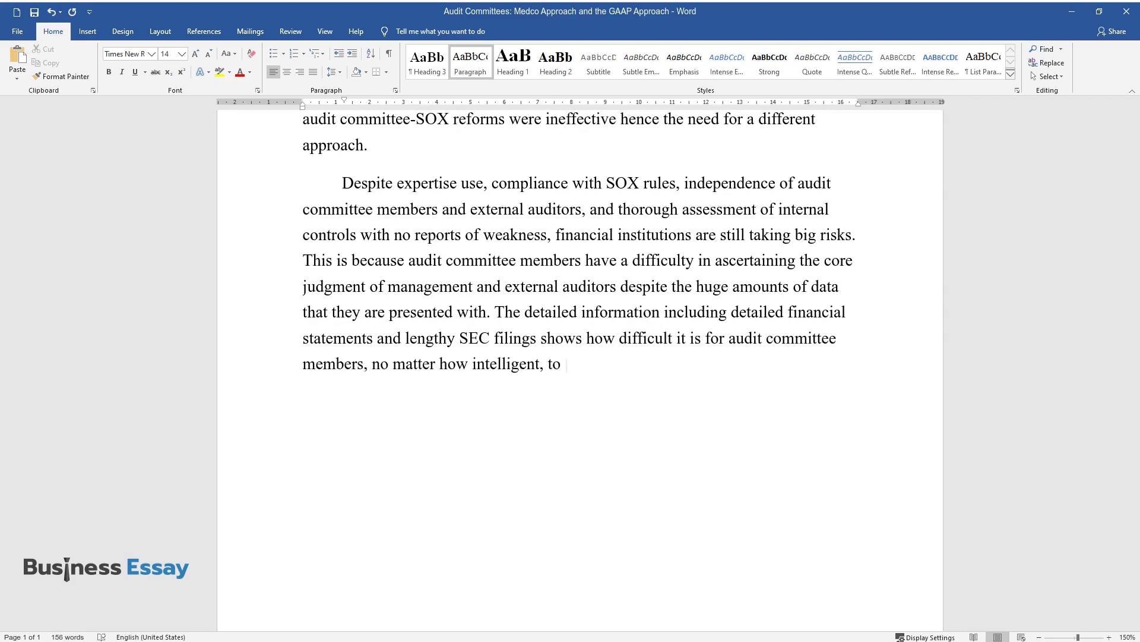
{"action": "type", "text": "pick out from this mass of data the"}
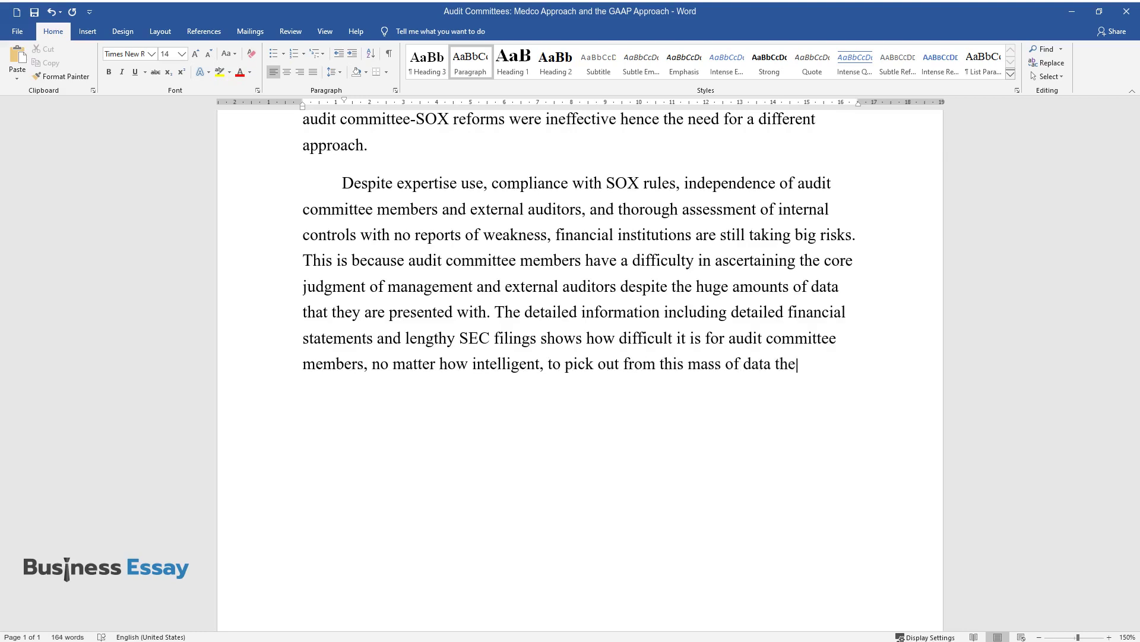
{"action": "type", "text": " key judgments made by management a"}
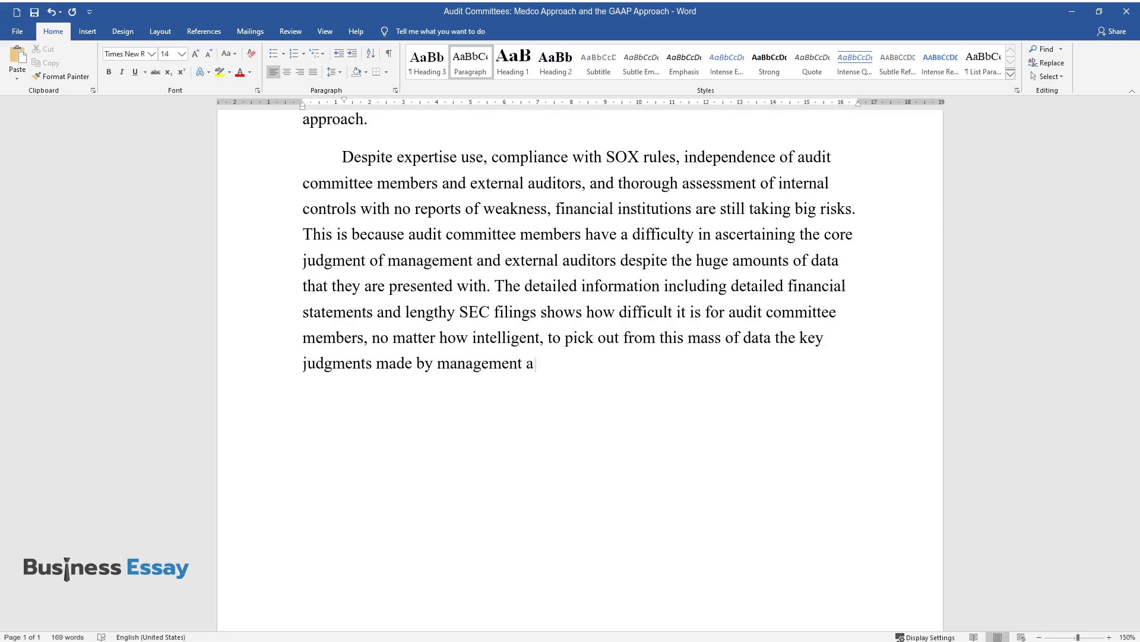
{"action": "type", "text": "nd external auditors."}
{"action": "key", "text": "Return"}
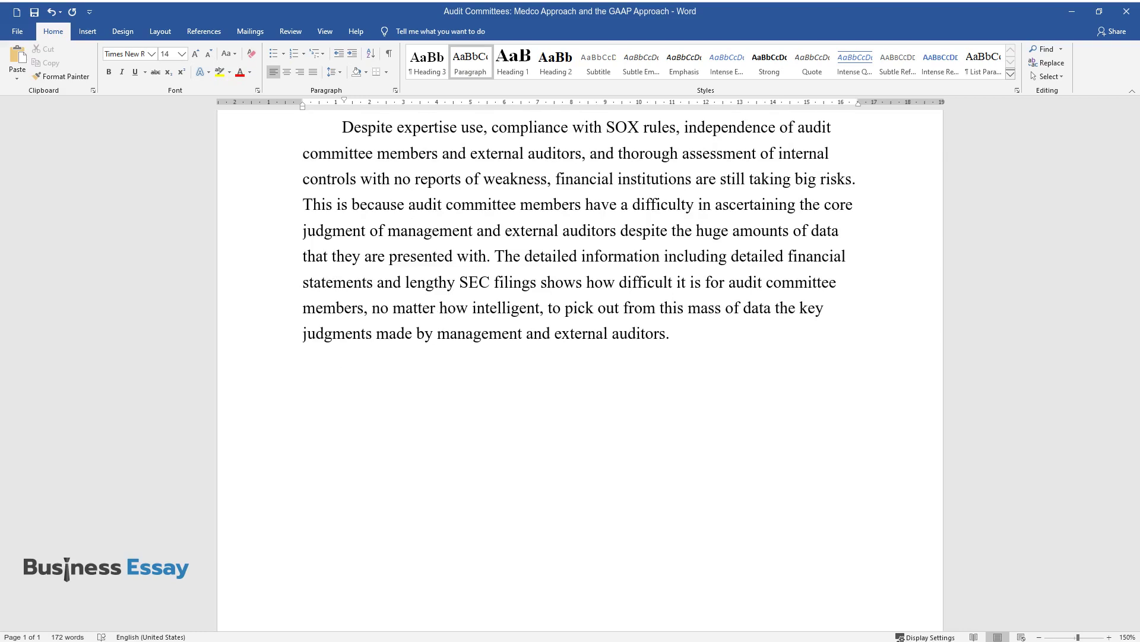
Write the 'To increase effectiveness…' paragraph with the Medco PBM co-payment and Merck audit committee example
{"action": "type", "text": "To increase effectiveness, aud"}
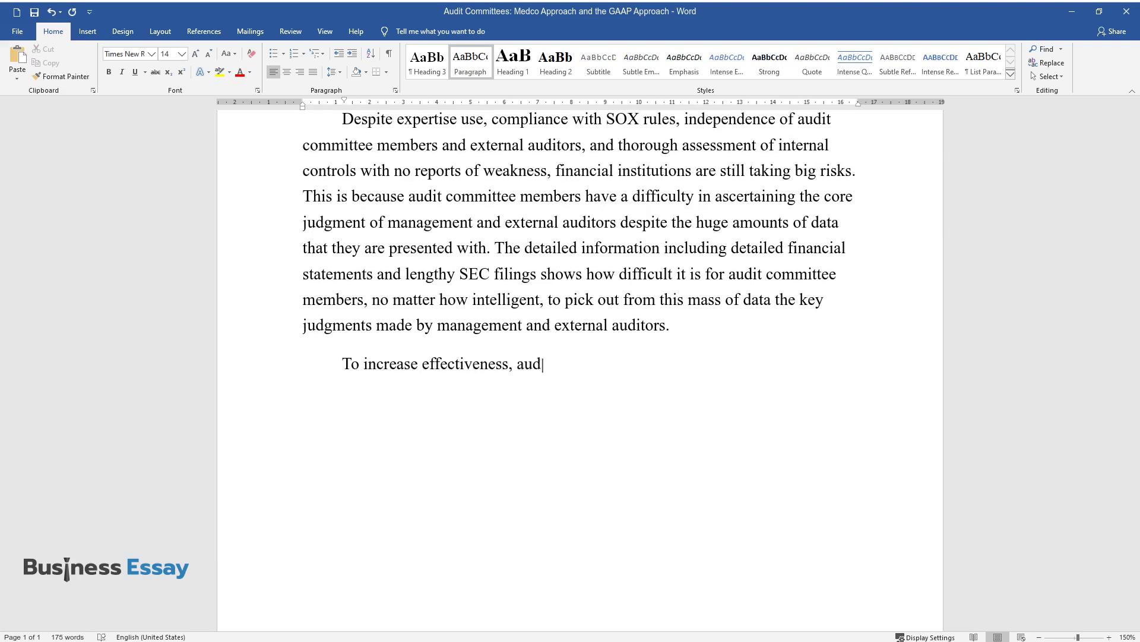
{"action": "type", "text": "it committees should request three "}
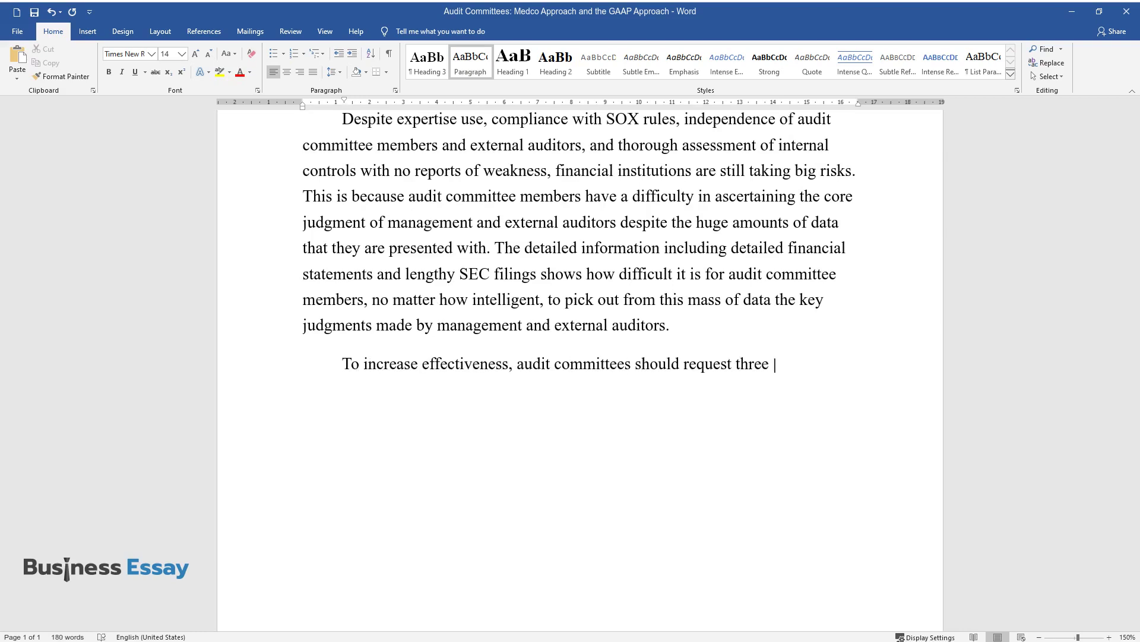
{"action": "type", "text": "specific pieces of informa"}
{"action": "type", "text": "tion fro"}
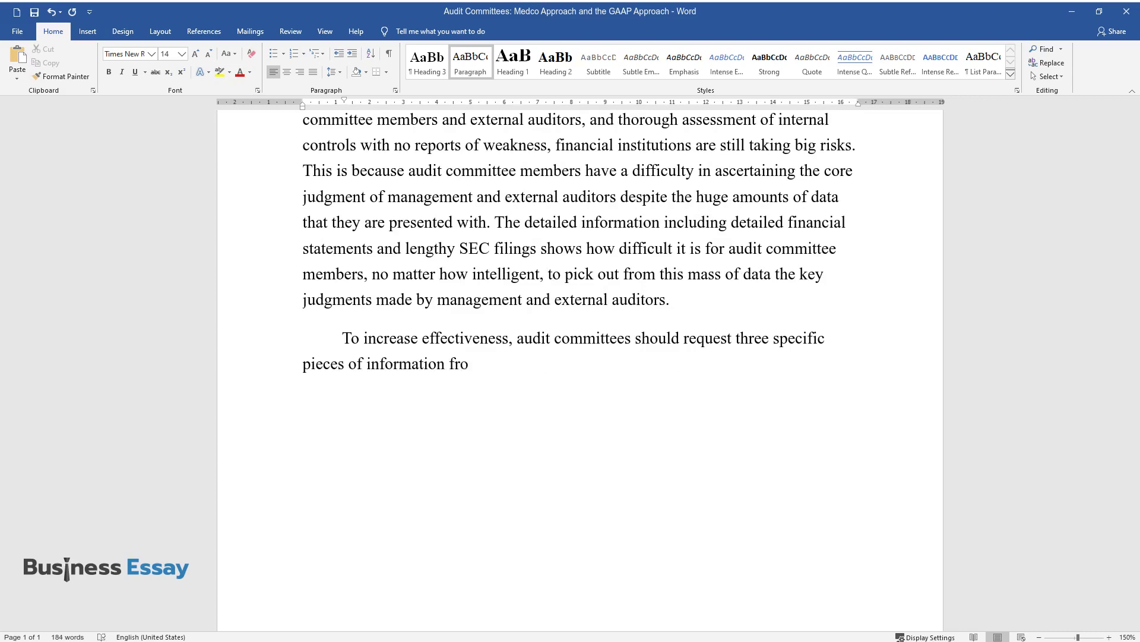
{"action": "type", "text": "m the company’s external auditors. "}
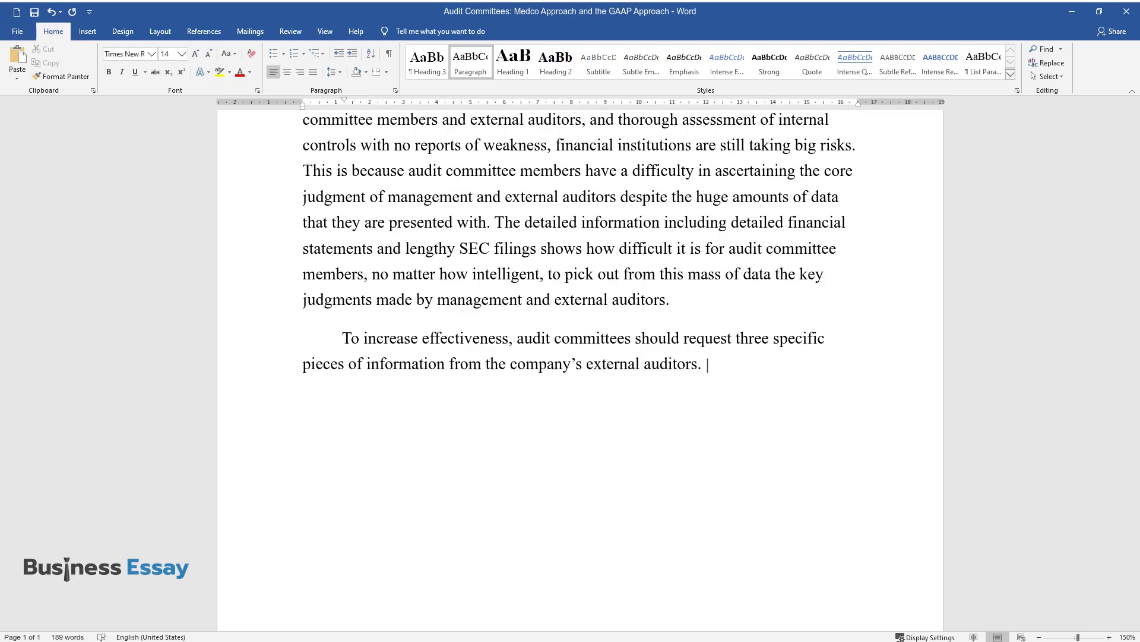
{"action": "type", "text": "First, they should request a highl"}
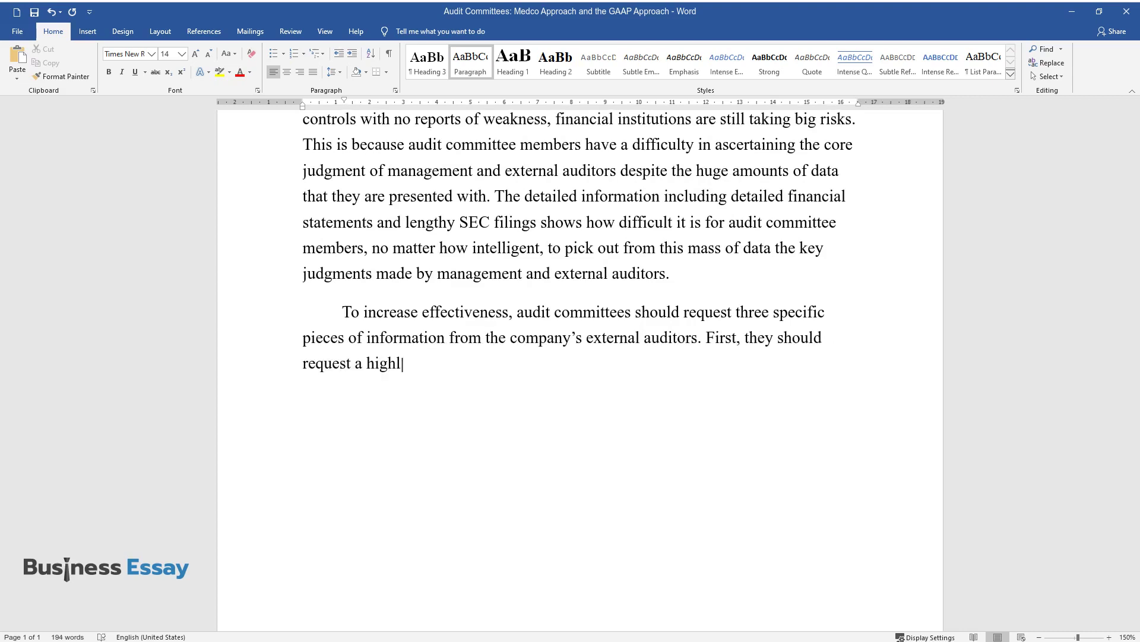
{"action": "type", "text": "ight of all end-of-quarter or finan"}
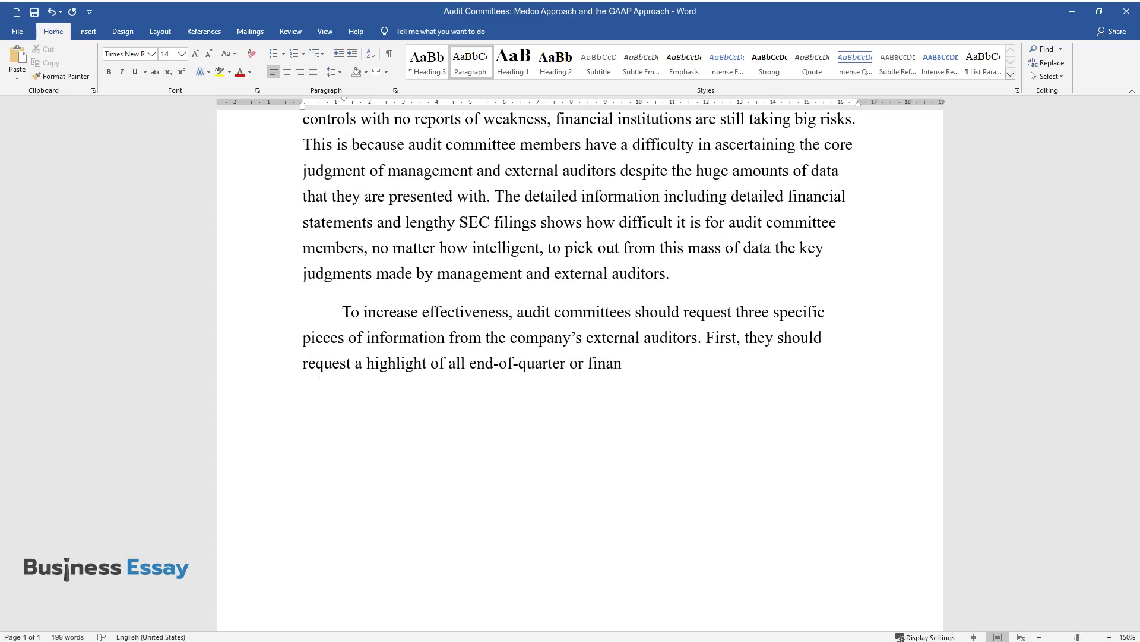
{"action": "type", "text": "cial-year transactions such as sal"}
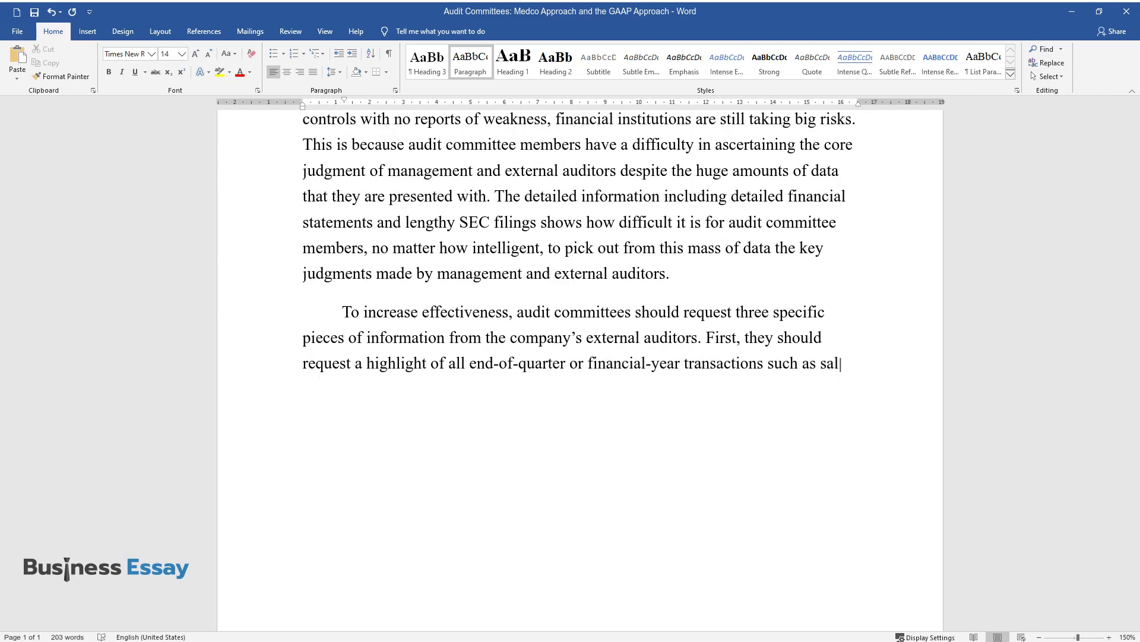
{"action": "type", "text": "es, borrowings, and tax-mo"}
{"action": "type", "text": "tivated deals from the external auditor. Th"}
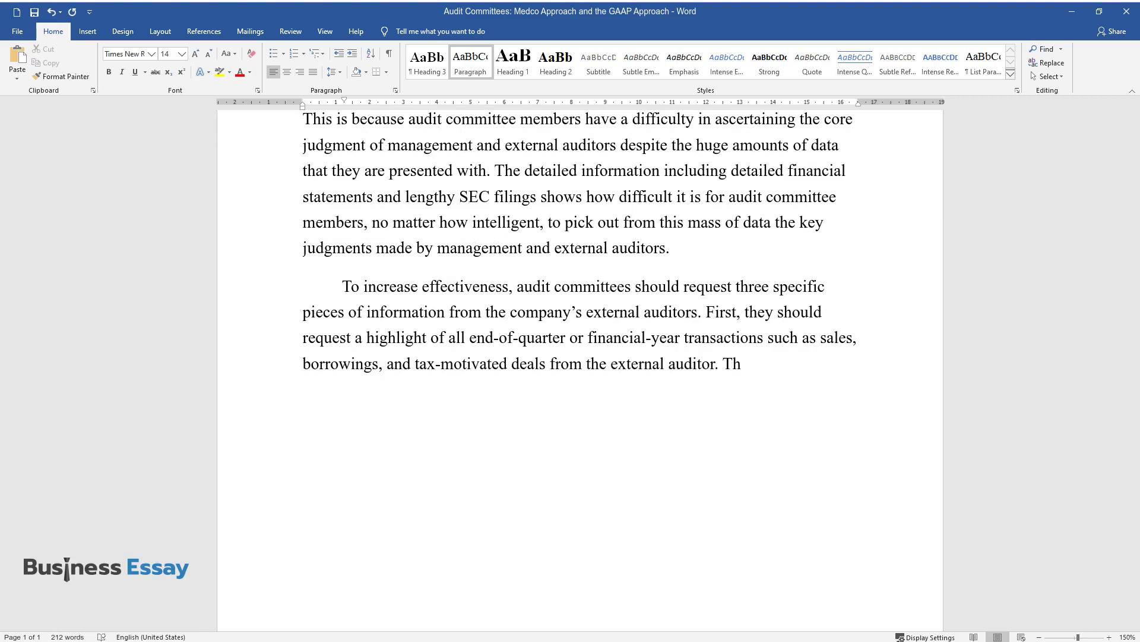
{"action": "type", "text": "ey should also explain the preferen"}
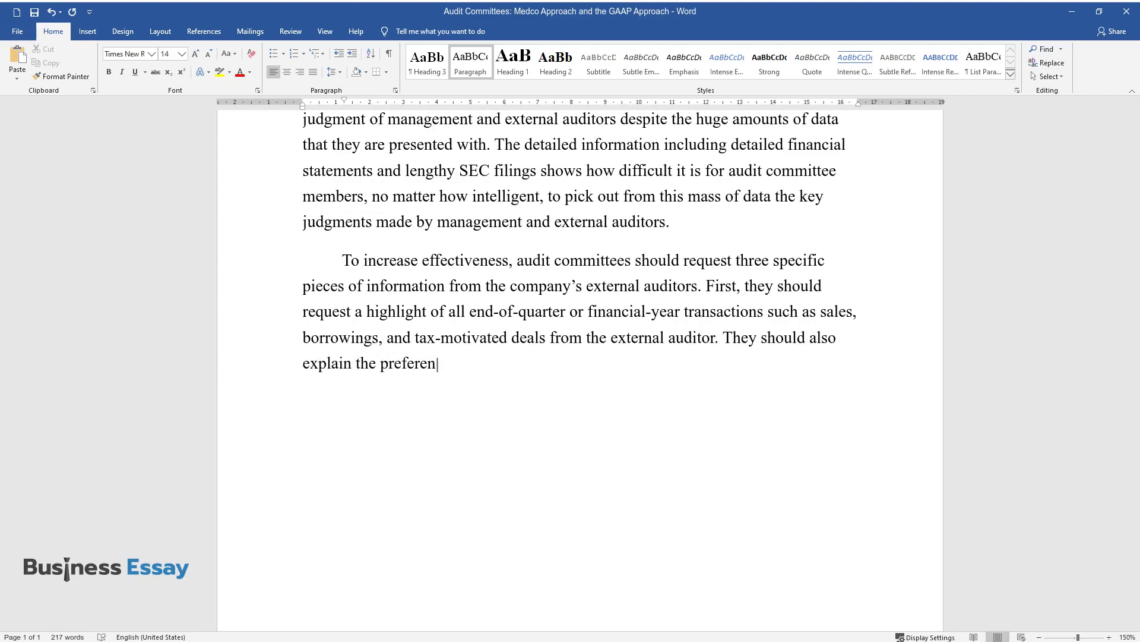
{"action": "type", "text": "ce to company alternatives for exa"}
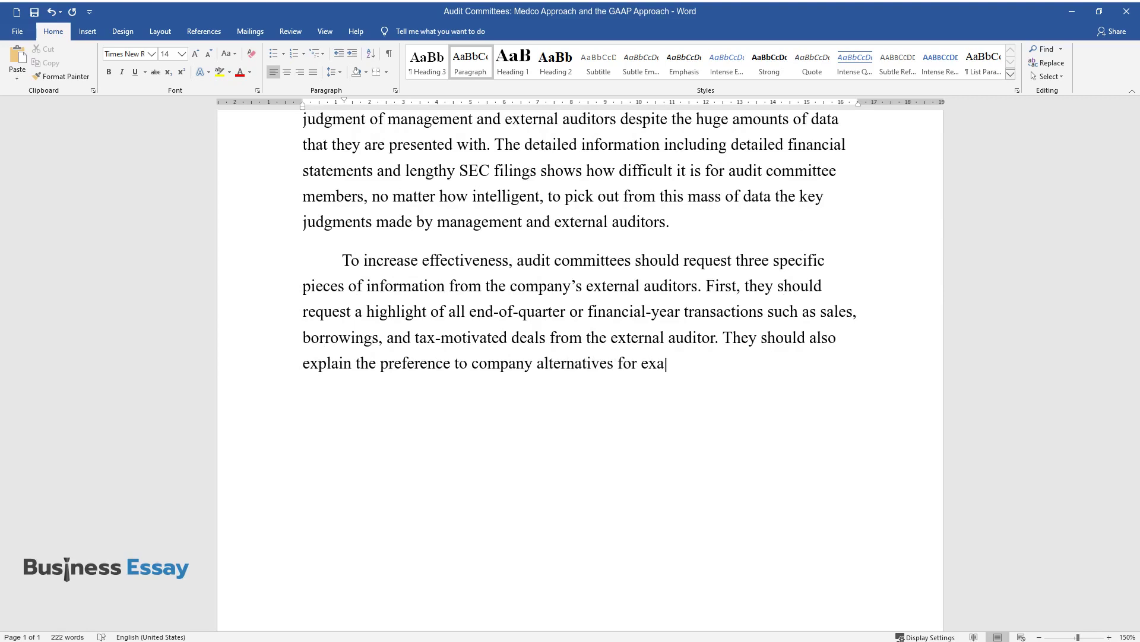
{"action": "type", "text": "mple hedge accounting, unlike other"}
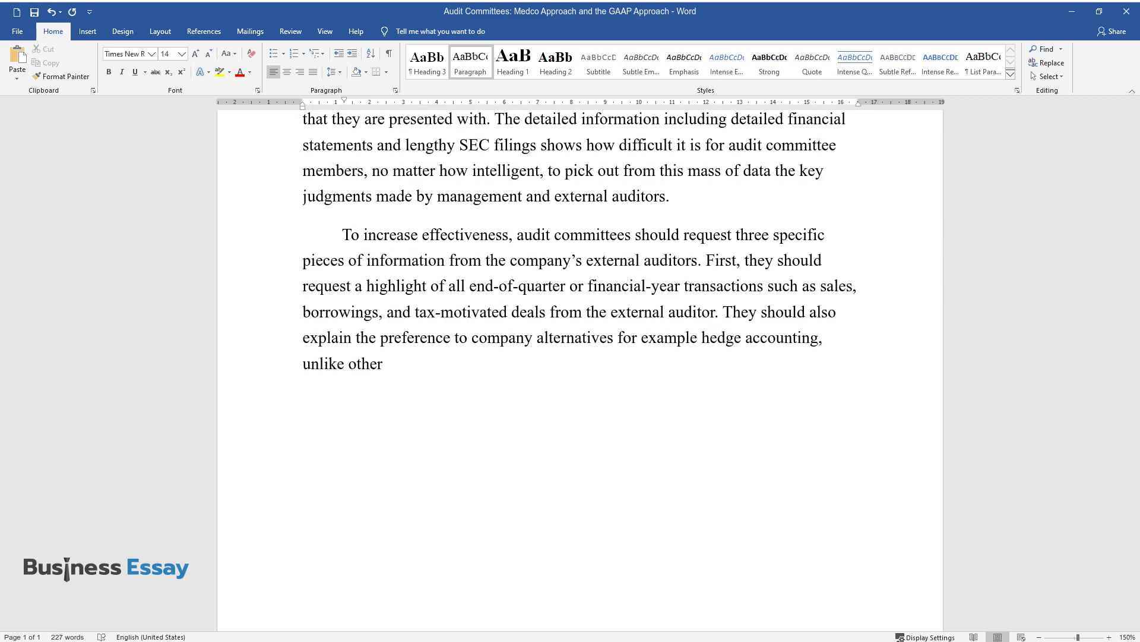
{"action": "type", "text": " related alternatives in accountin"}
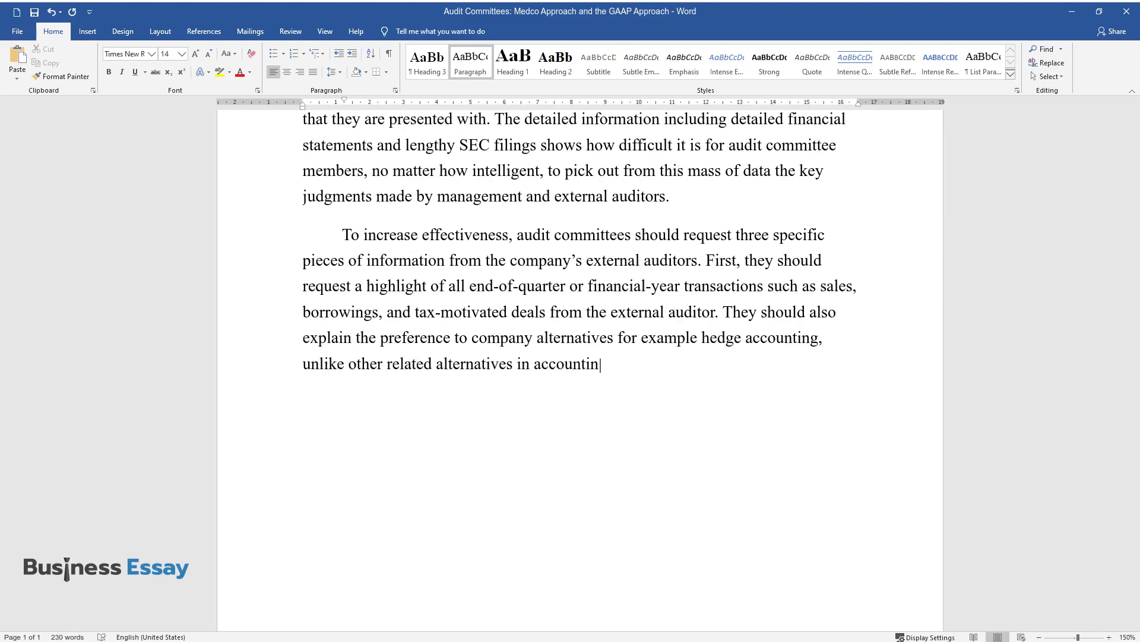
{"action": "type", "text": "g literature. Finally and most impo"}
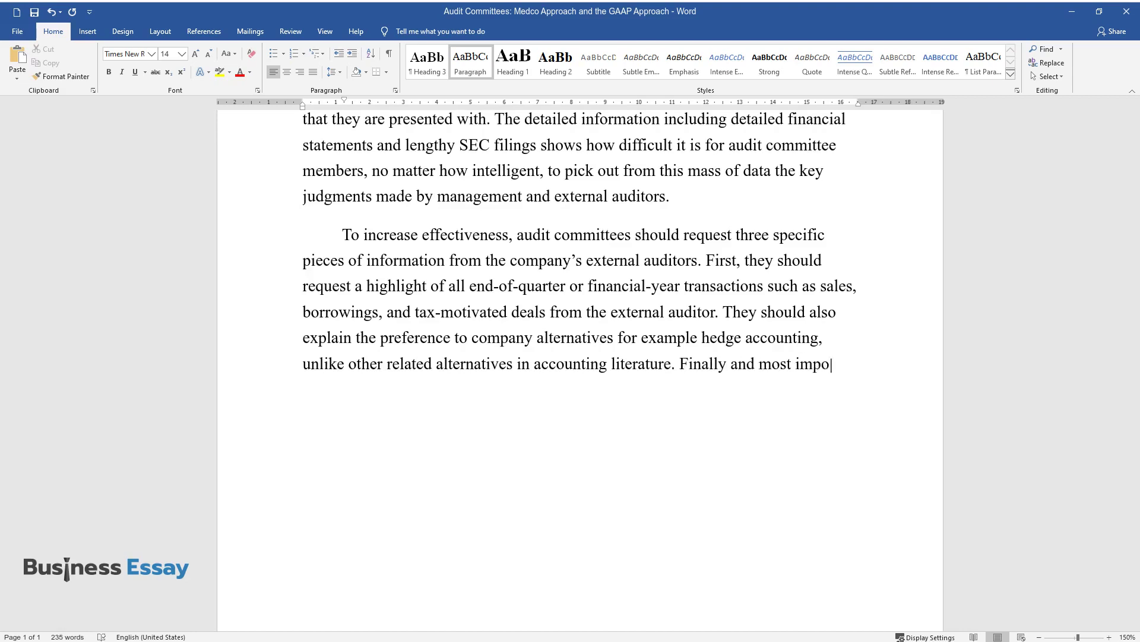
{"action": "type", "text": "rtant of all, external auditors sh"}
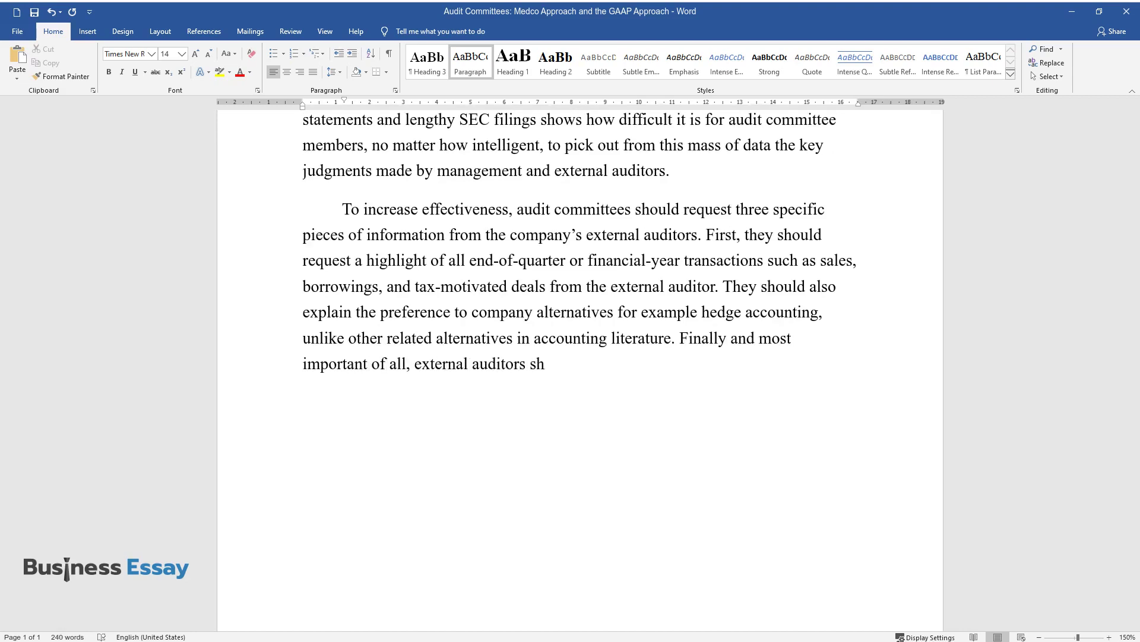
{"action": "type", "text": "ould provide the audit committee w"}
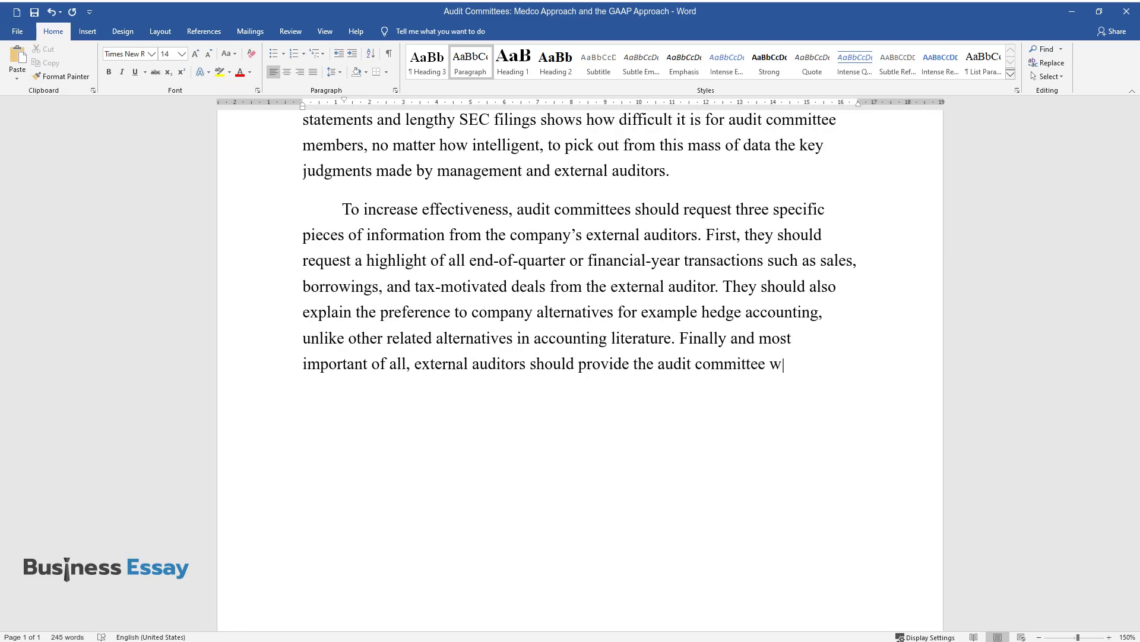
{"action": "type", "text": "ith key policy information about the compan"}
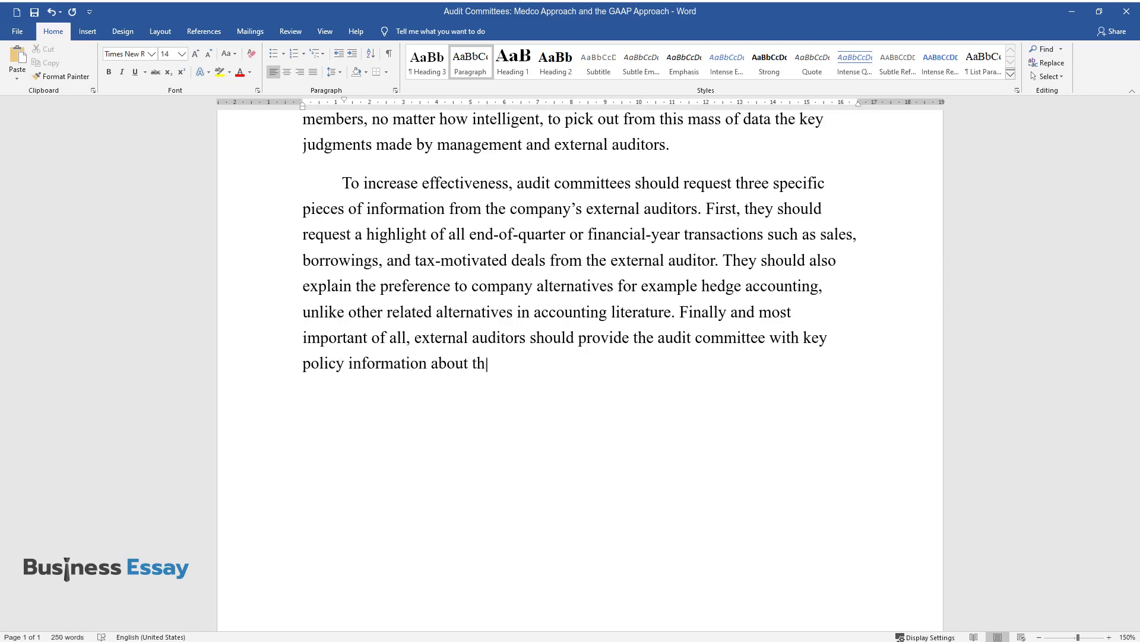
{"action": "type", "text": "y and its top competitors"}
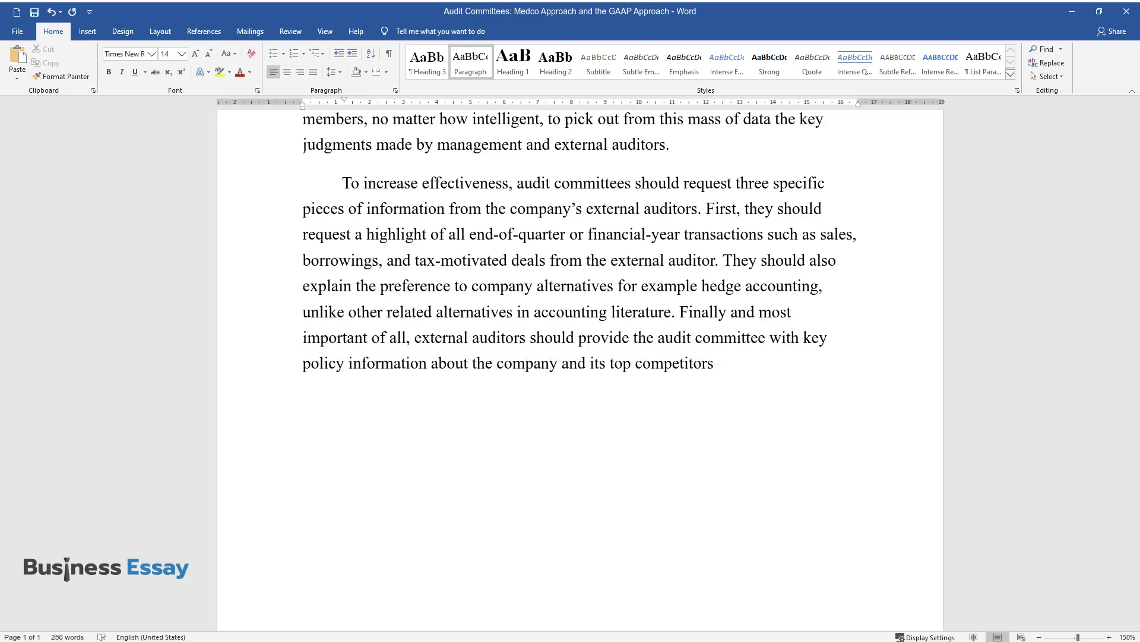
{"action": "type", "text": " in terms of revenue recognition, wa"}
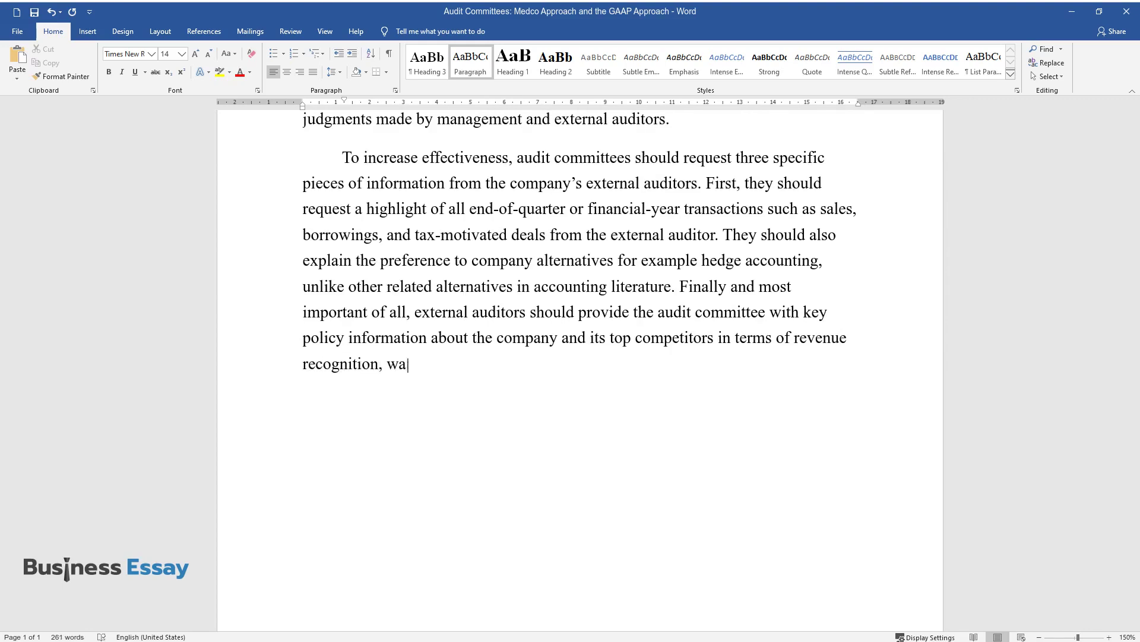
{"action": "type", "text": "rranty and retirement plan obligat"}
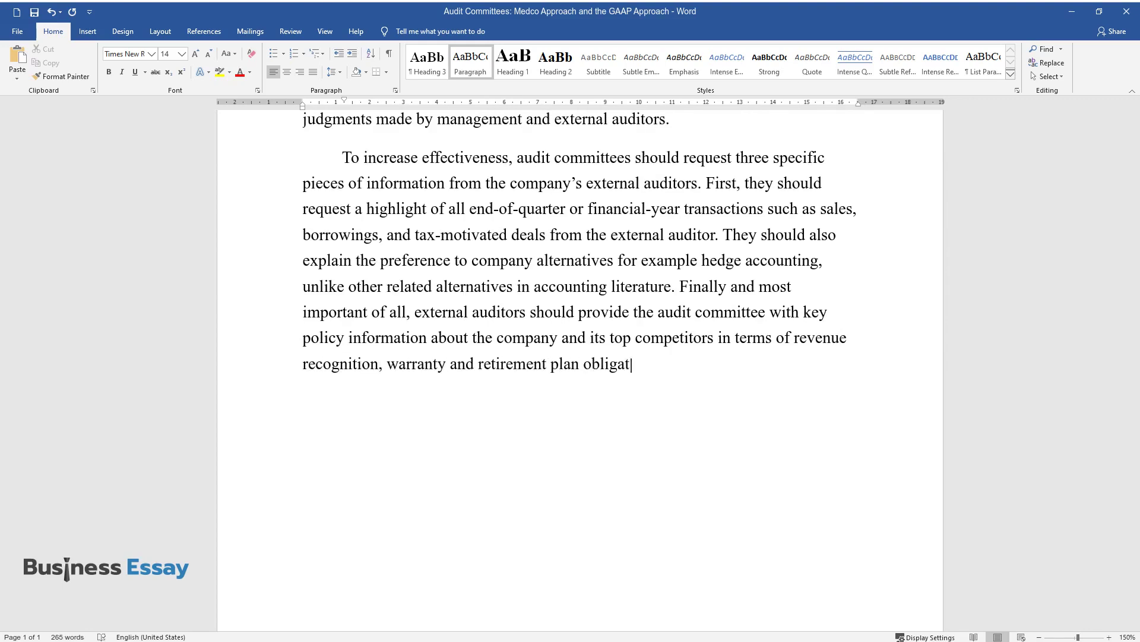
{"action": "type", "text": "ions, tax reserves, valuation of go"}
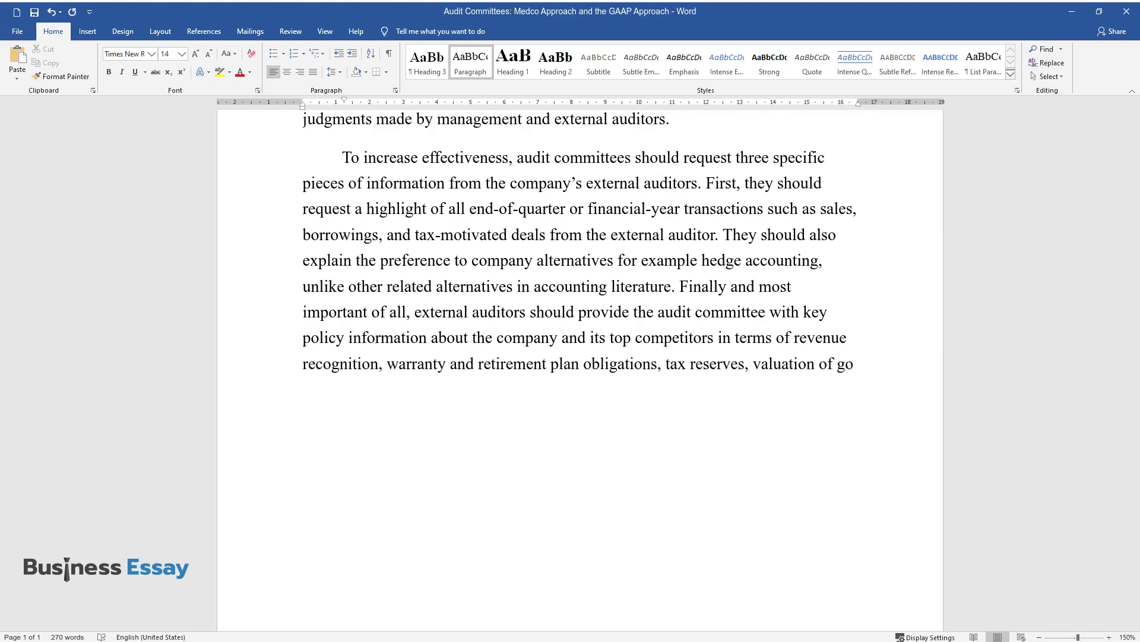
{"action": "type", "text": "odwill, and other intangibles. Thi"}
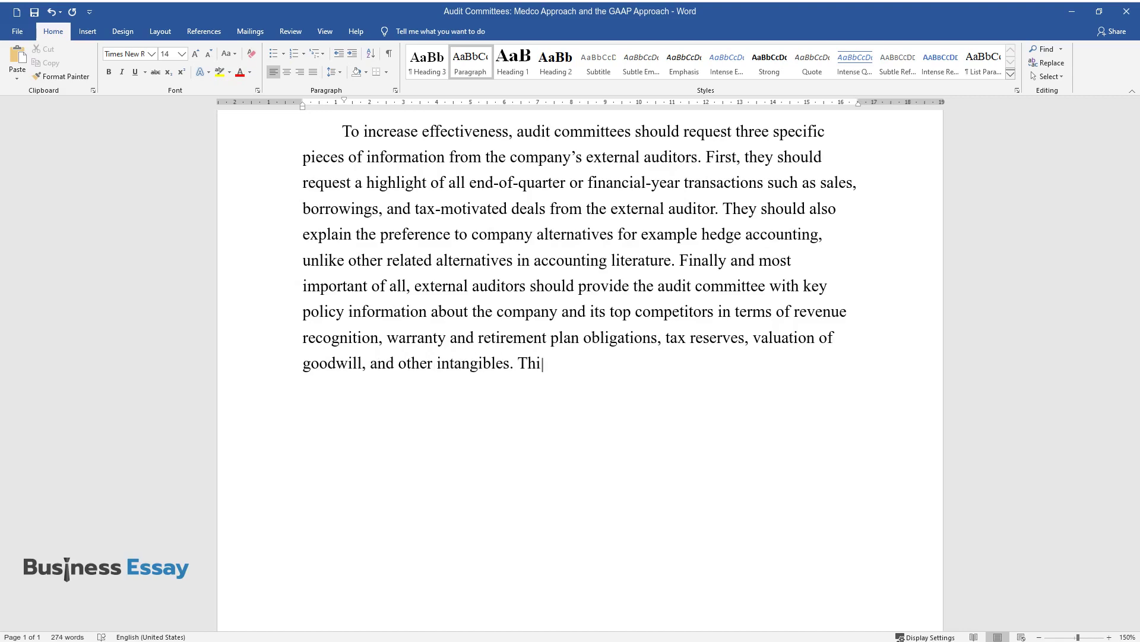
{"action": "type", "text": "s enhances the full understanding o"}
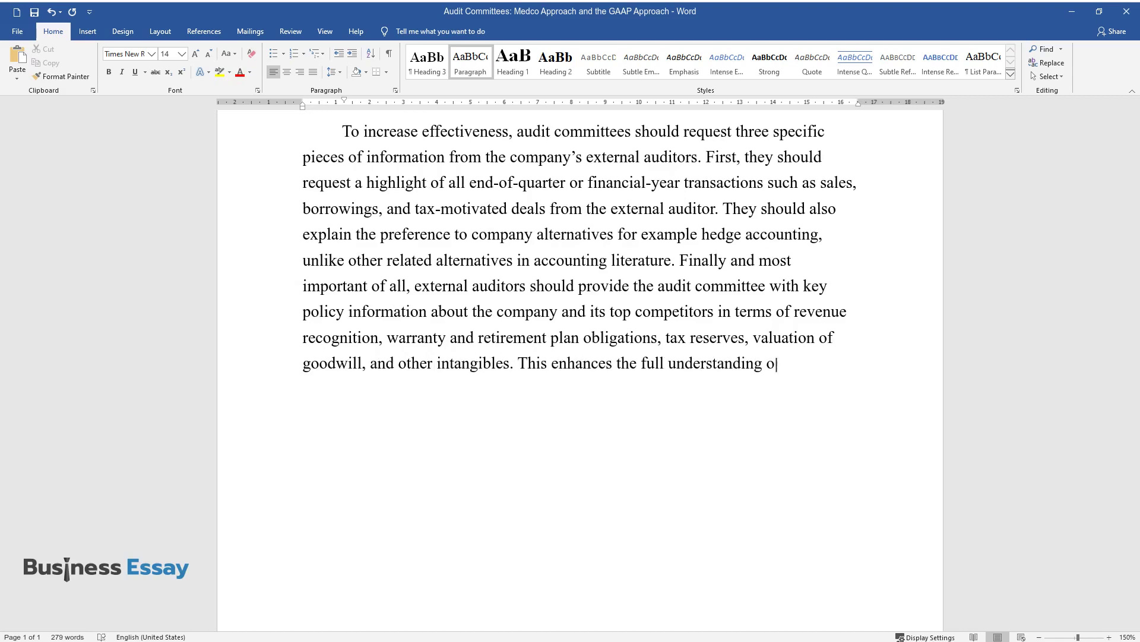
{"action": "type", "text": "f the audit committees, unlike the"}
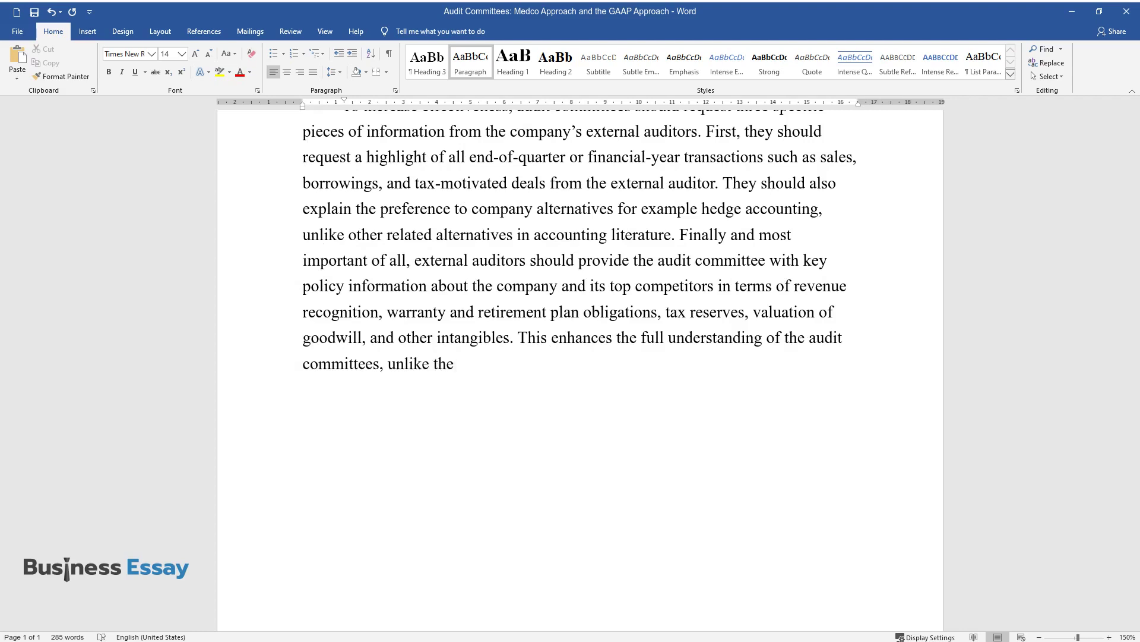
{"action": "type", "text": " example of Medco, a Pharmaceutical"}
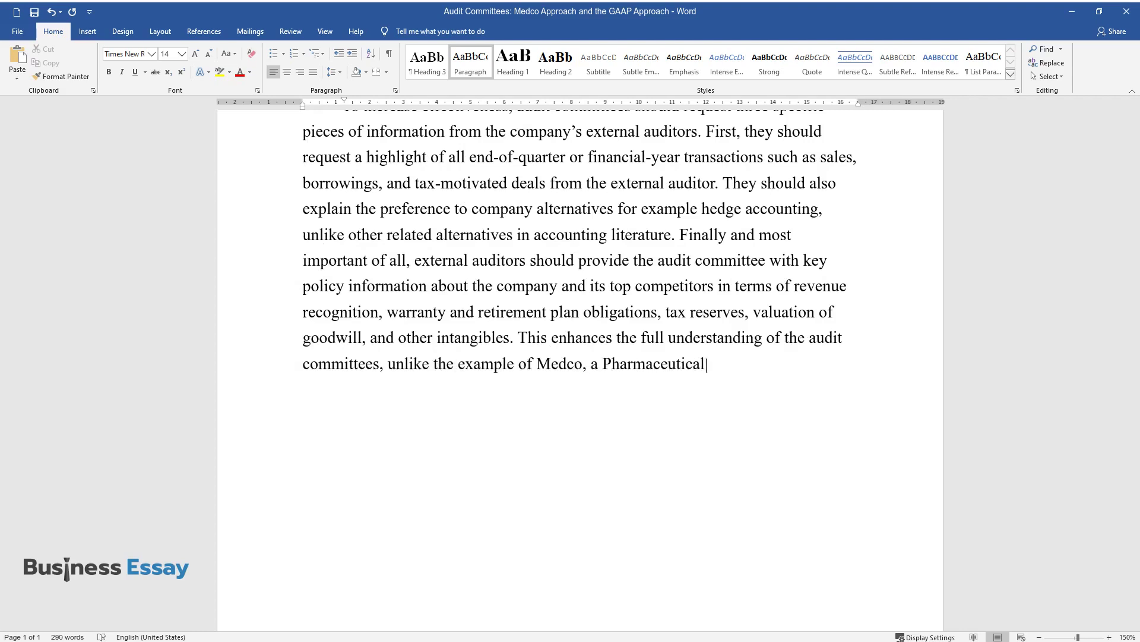
{"action": "type", "text": " Benefits Manager (PBM) which counted customer drug co-payments as re"}
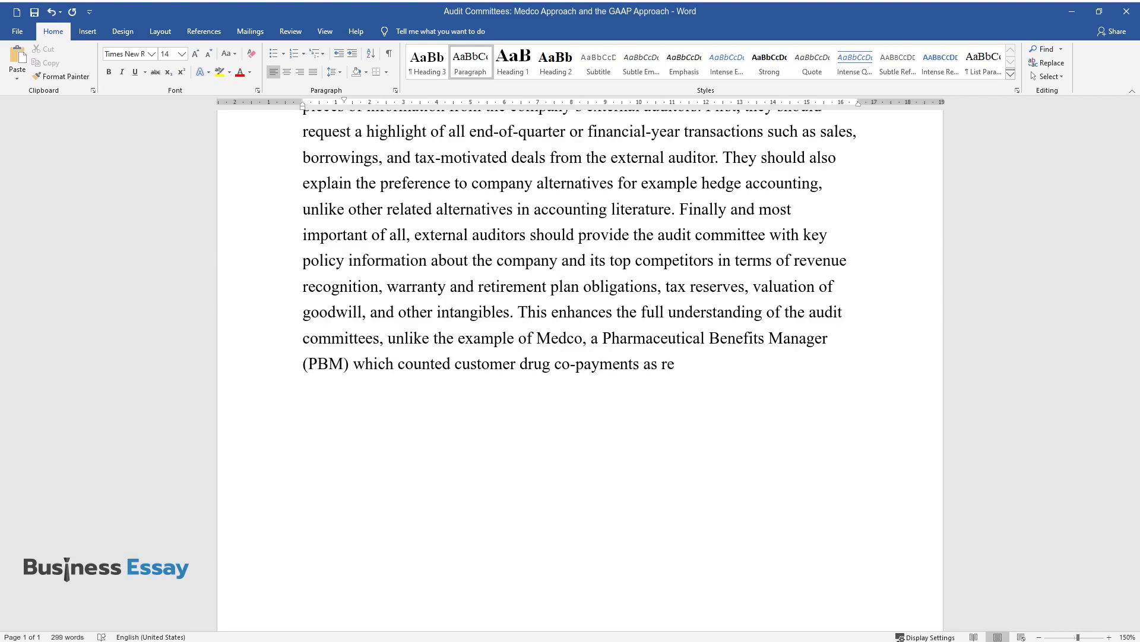
{"action": "type", "text": "venues and expensed the co-payment"}
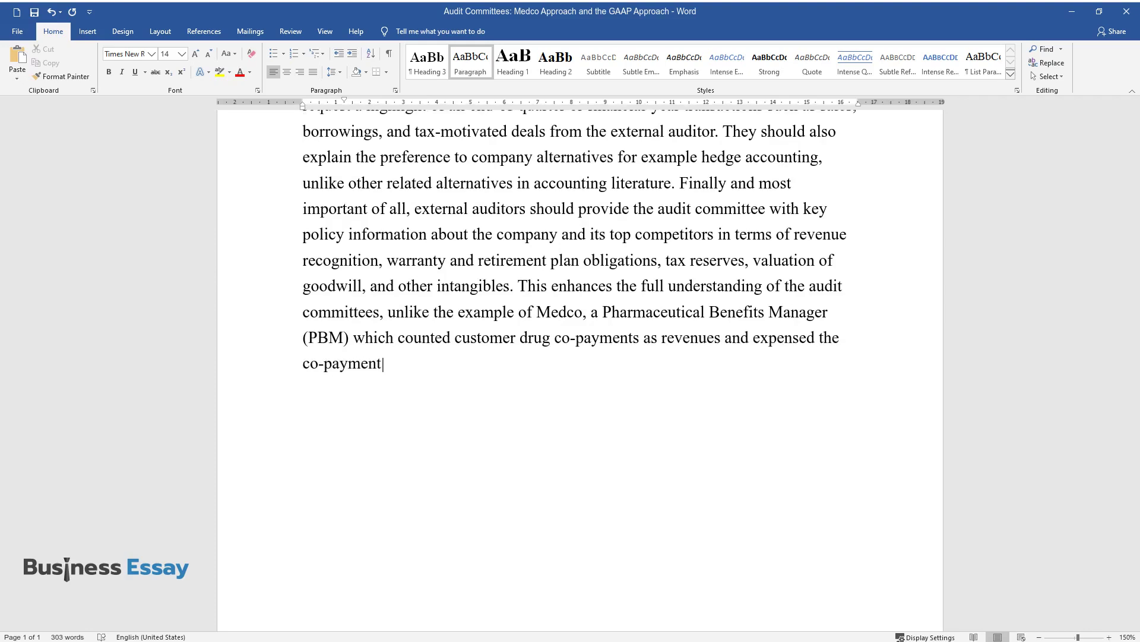
{"action": "type", "text": "s solely made by a health insurer. "}
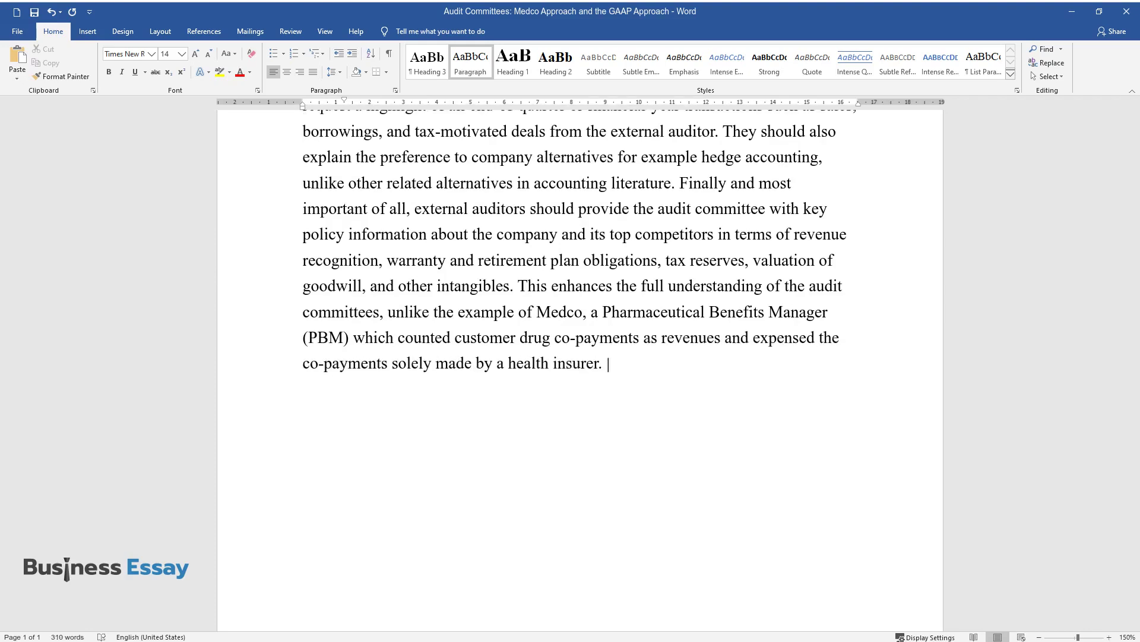
{"action": "type", "text": "The highly learned members (of the"}
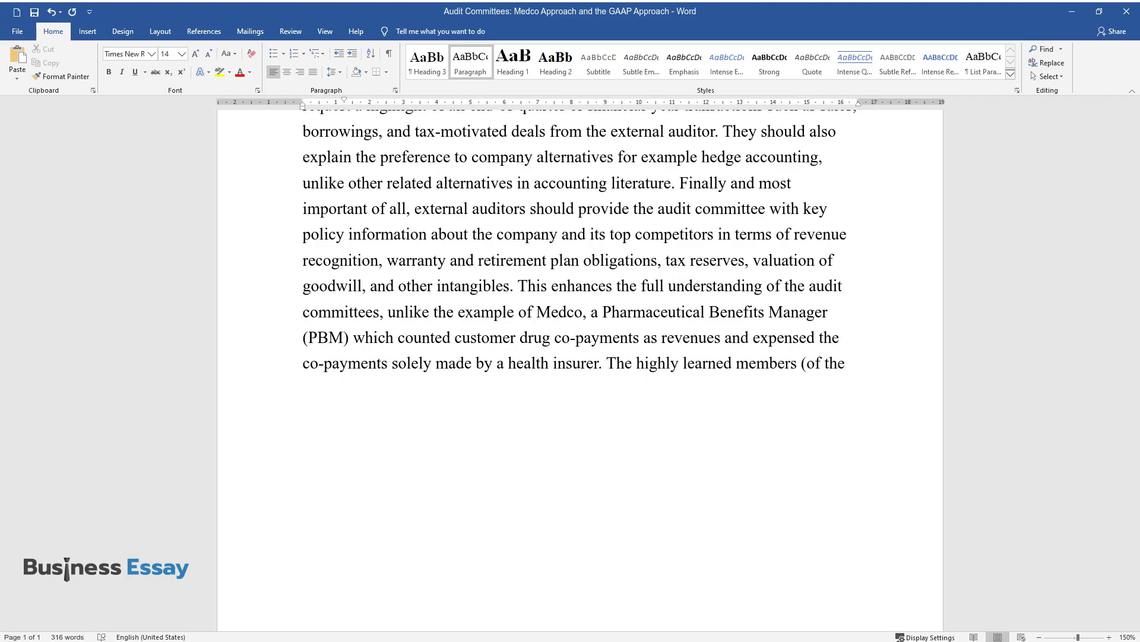
{"action": "type", "text": " Merck audit committee) were not aw"}
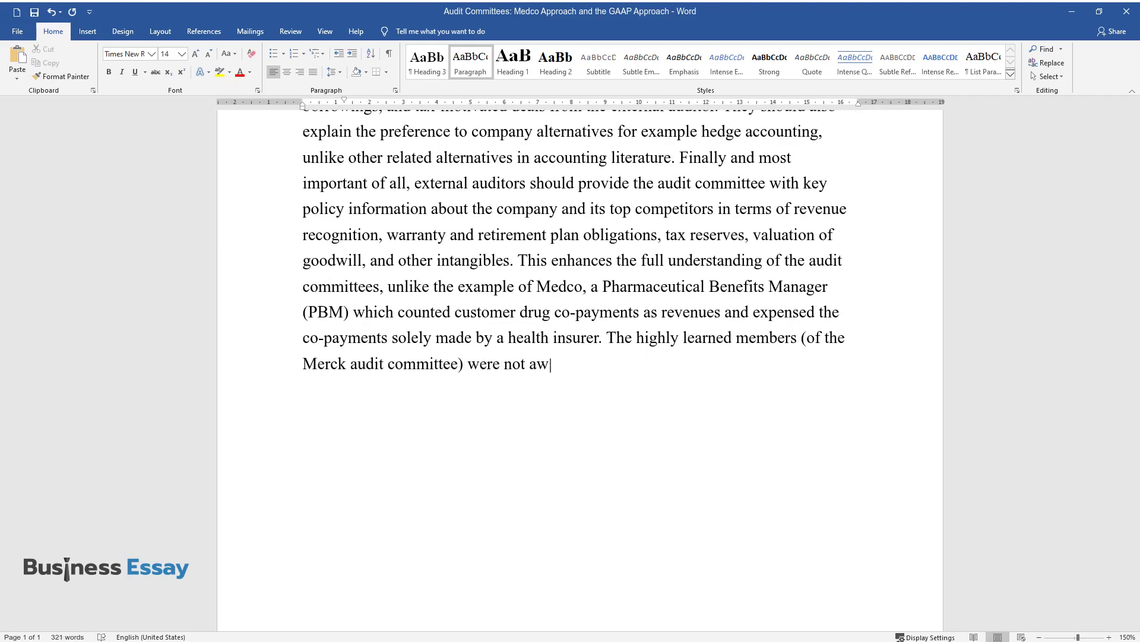
{"action": "type", "text": "are that Medco's accounting treatm"}
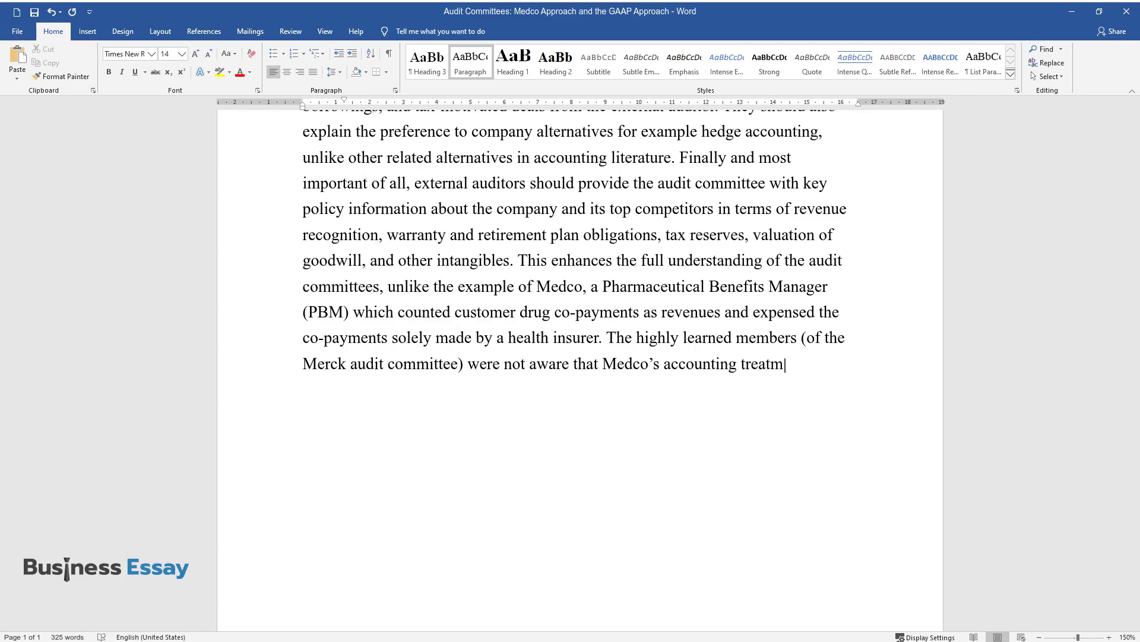
{"action": "type", "text": "e"}
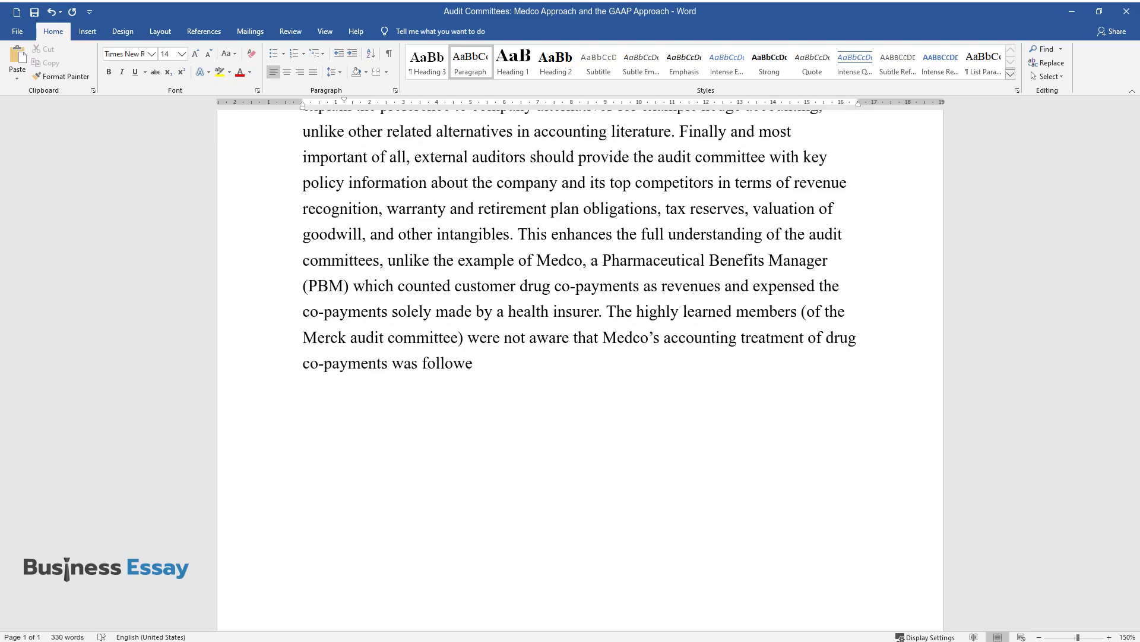
{"action": "type", "text": "nt of drug co-payments was followed by only two of the four largest "}
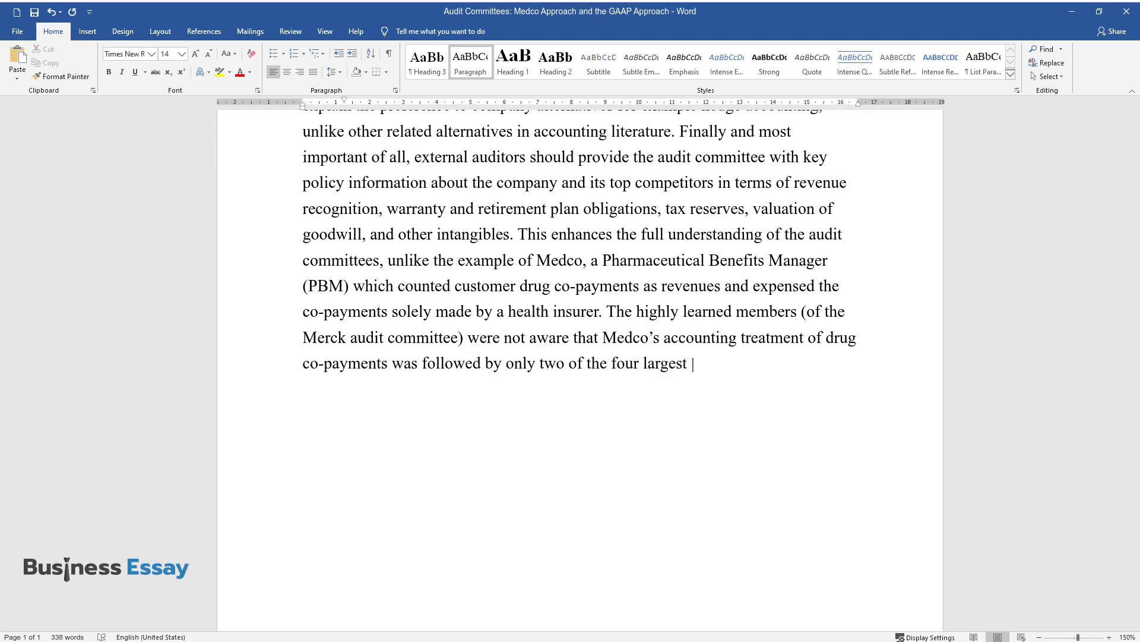
{"action": "type", "text": "PBMs."}
{"action": "key", "text": "Return"}
Write the 'Moreover…' paragraph on early financial reports, then begin 'However, it is hard…'
{"action": "type", "text": "Mor"}
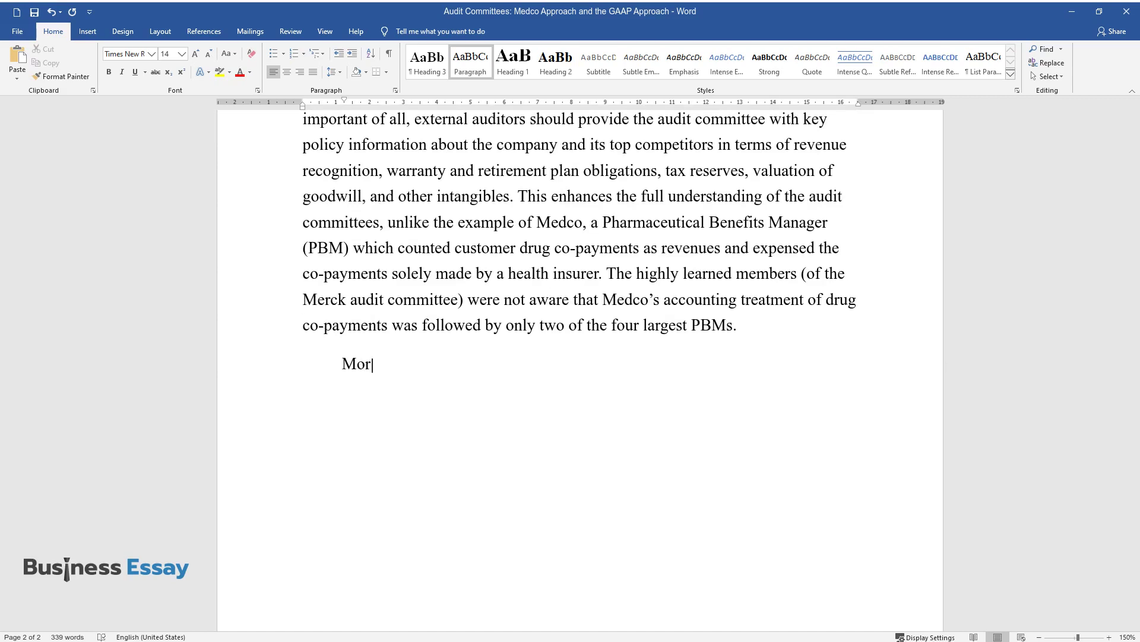
{"action": "type", "text": "eover, the audit committee should also"}
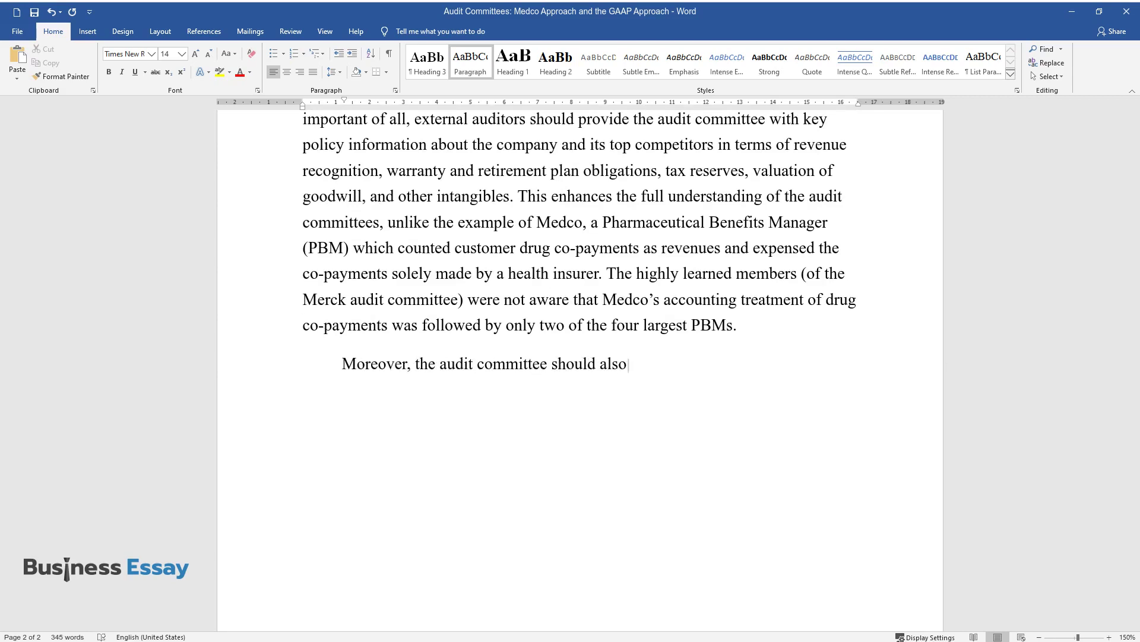
{"action": "type", "text": " provide critical financial reports of company accountin"}
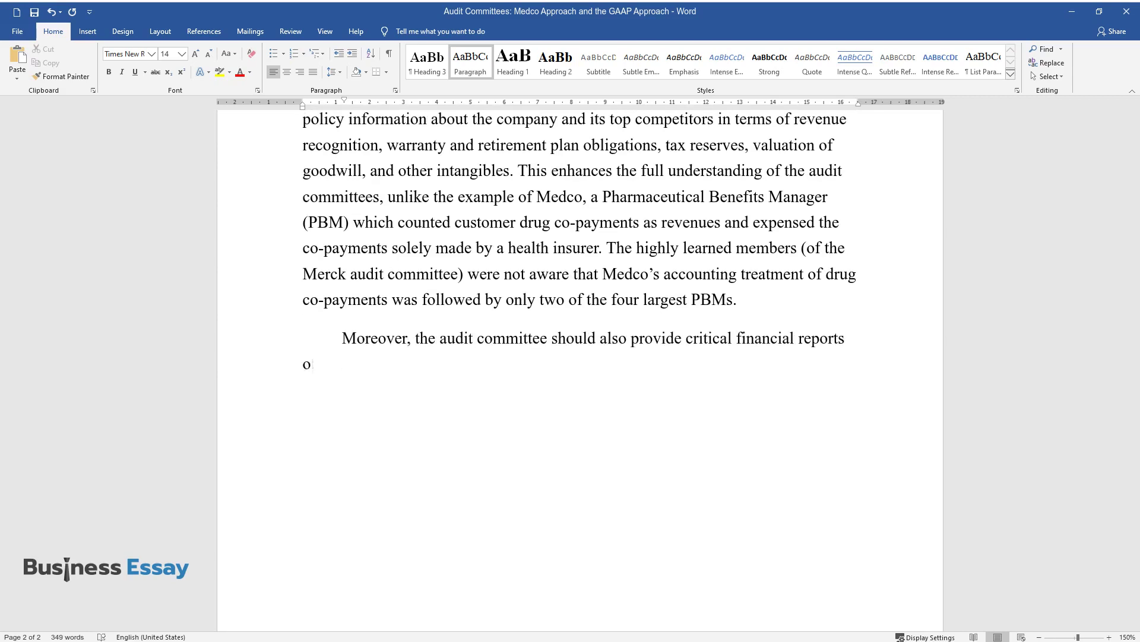
{"action": "type", "text": "g methods to the au"}
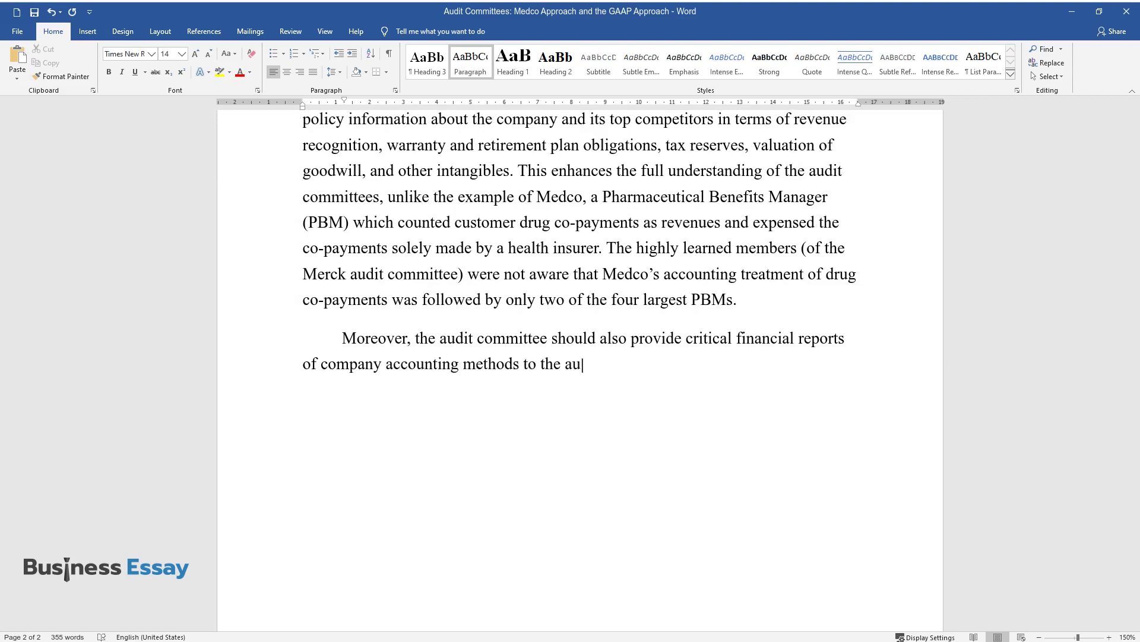
{"action": "type", "text": "dit committee meetings to allow the au"}
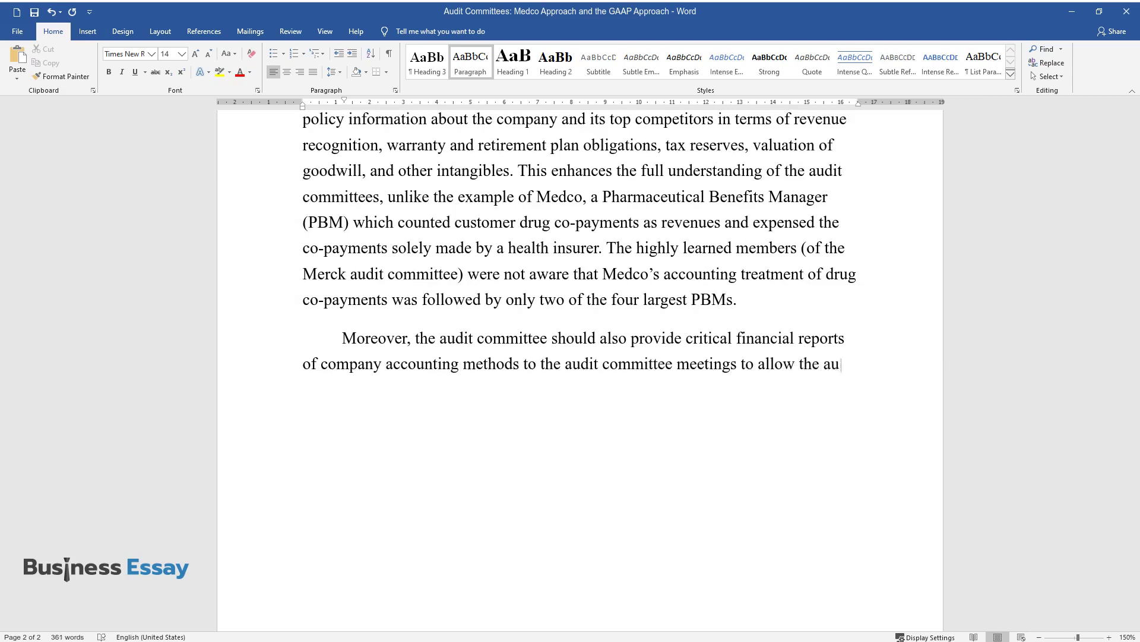
{"action": "type", "text": "dit committee chairperson to hold inf"}
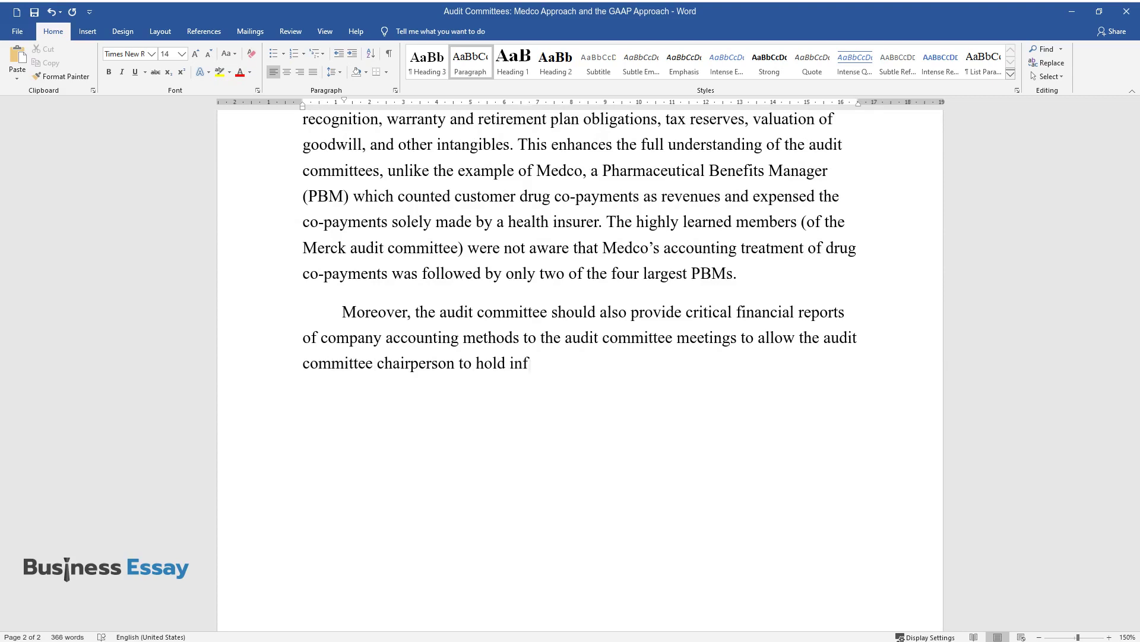
{"action": "type", "text": "ormal discussions and address issues in the financial reports. Thi"}
{"action": "type", "text": "s is in a"}
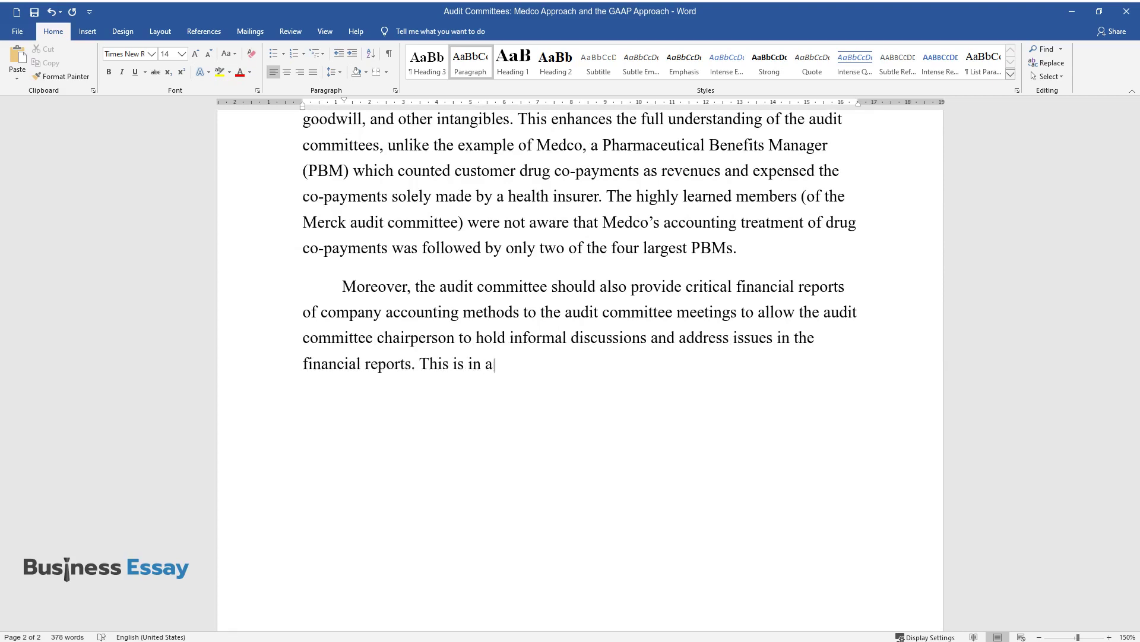
{"action": "type", "text": "n effort to point out any accounting gi"}
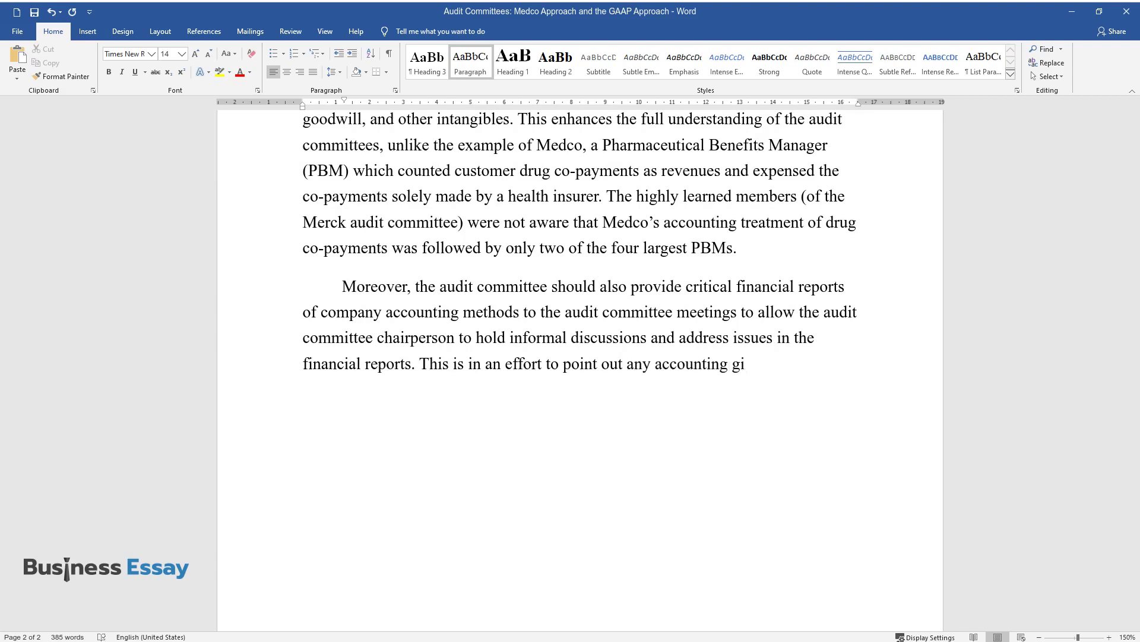
{"action": "type", "text": "mmicks by companies to improve revenu"}
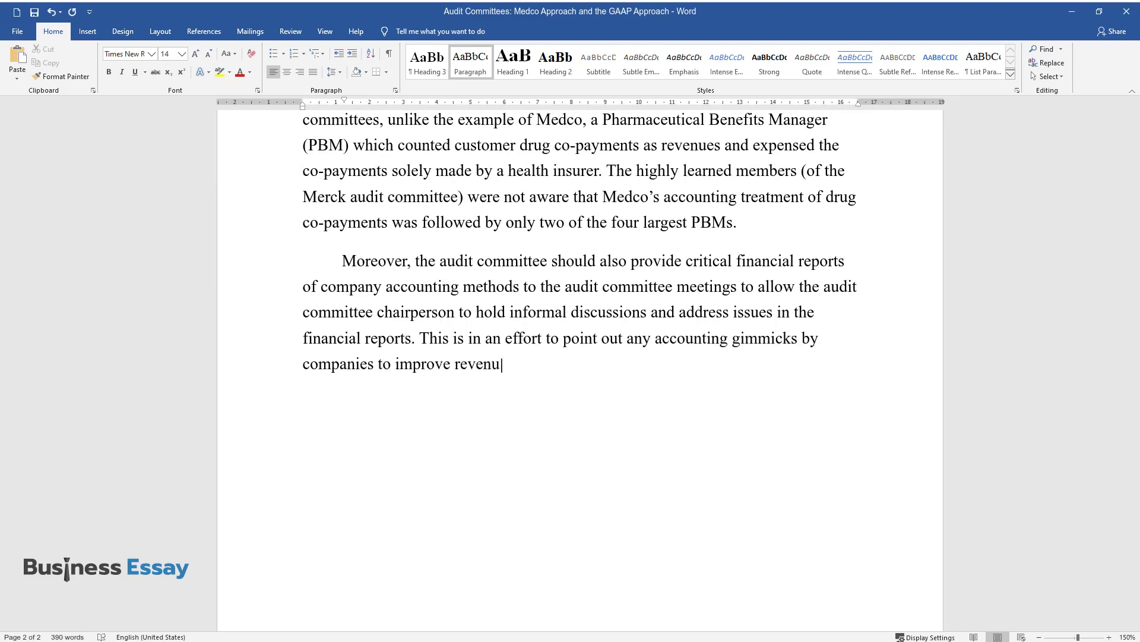
{"action": "type", "text": "es or net income and to get to the com"}
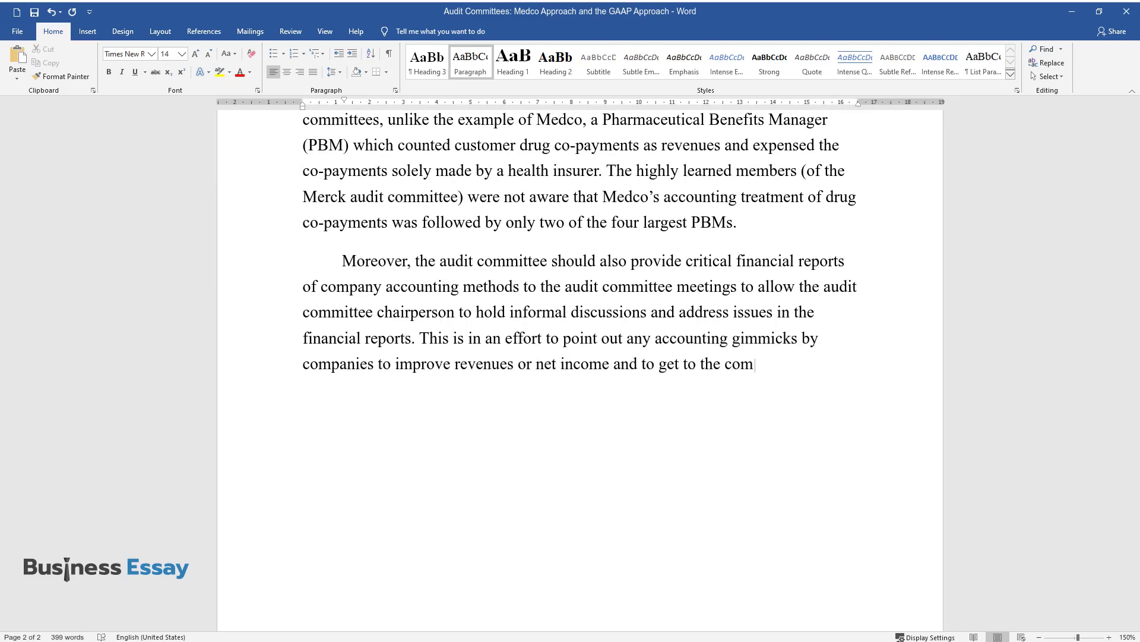
{"action": "type", "text": "pany's core earnings by stripping away "}
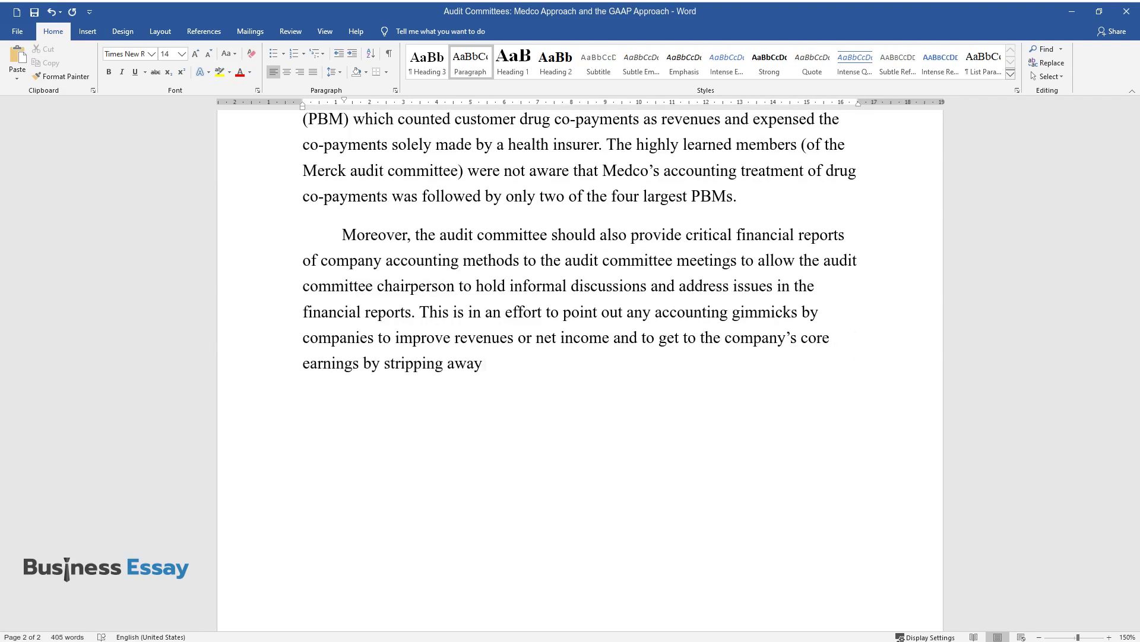
{"action": "type", "text": "these gimmicks as well as non-recurri"}
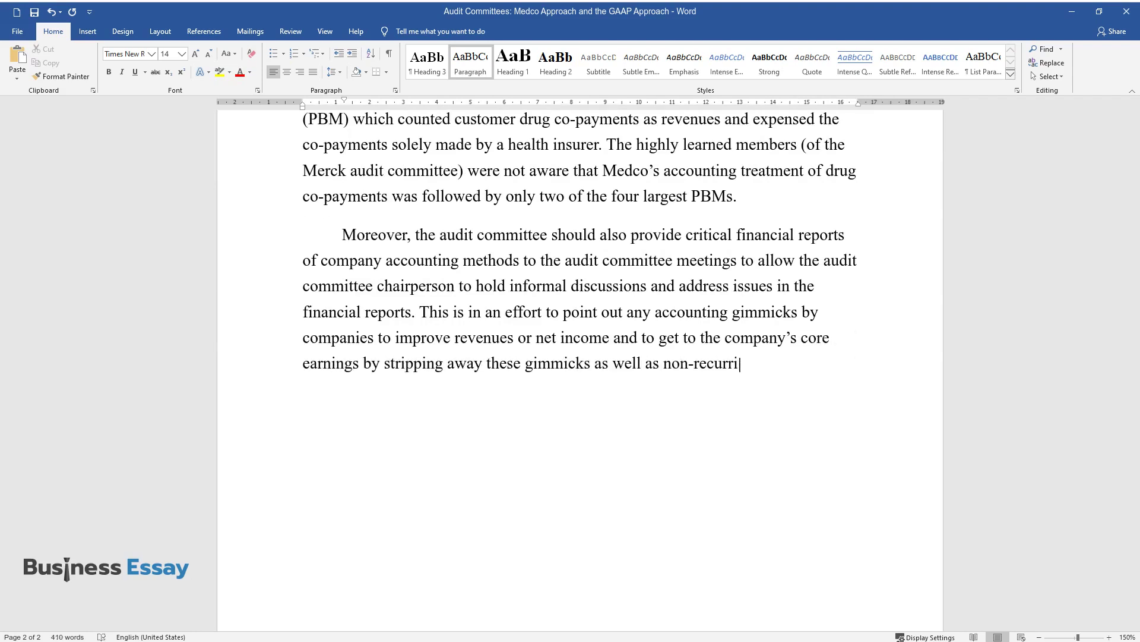
{"action": "type", "text": "ng items, changes in tax rates, and g"}
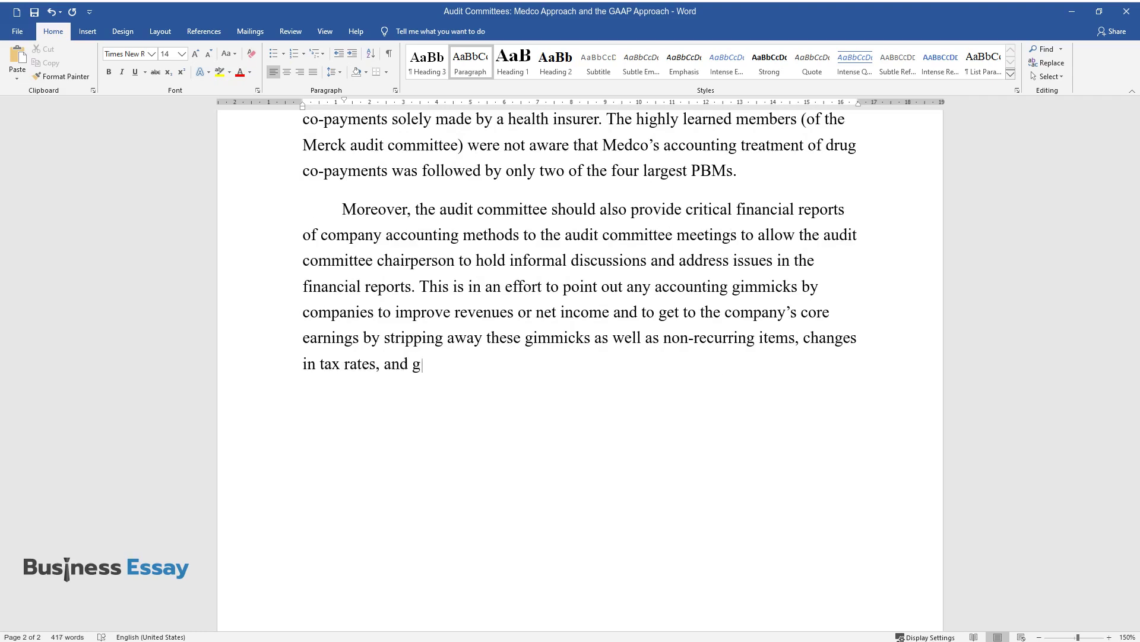
{"action": "type", "text": "ains or losses from currency movements"}
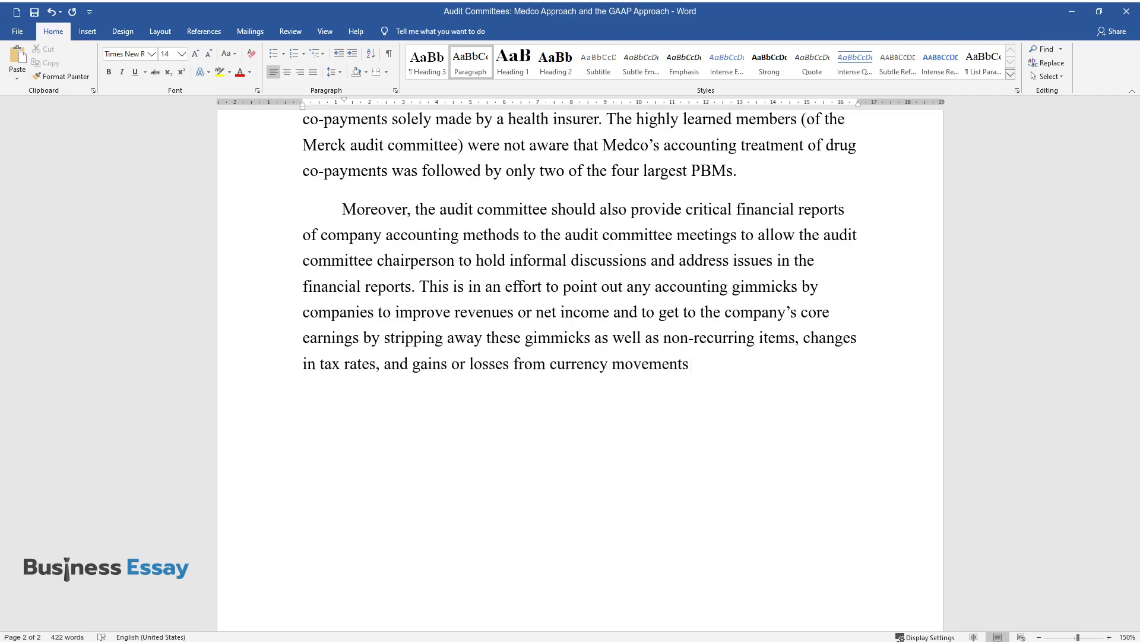
{"action": "type", "text": ". All these pieces of information shou"}
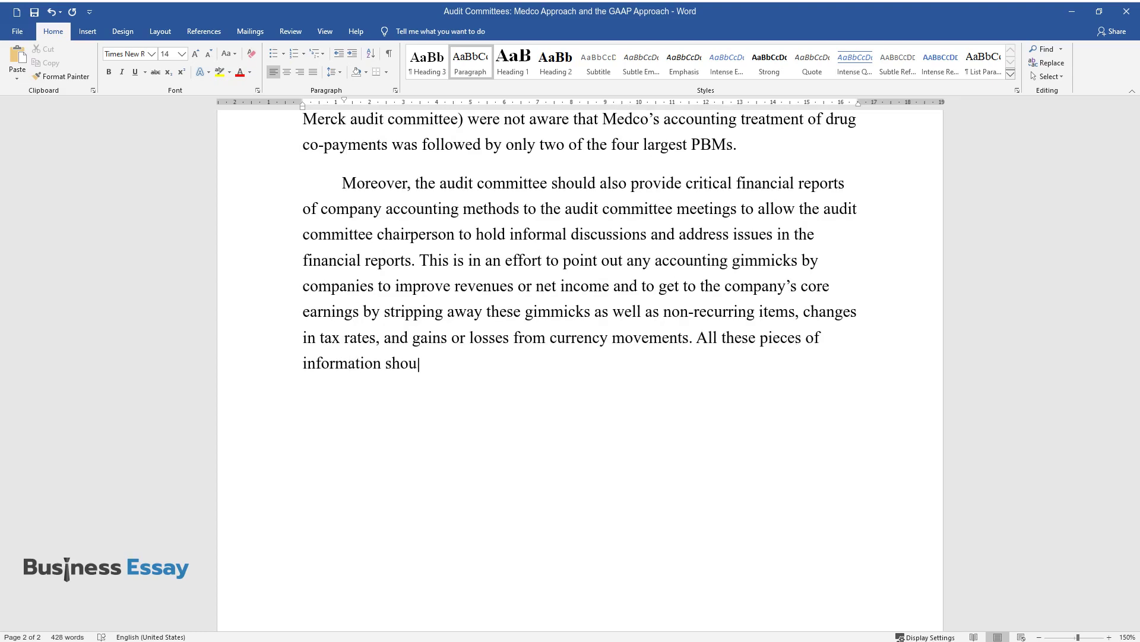
{"action": "type", "text": "ld be sent to the audit committee at l"}
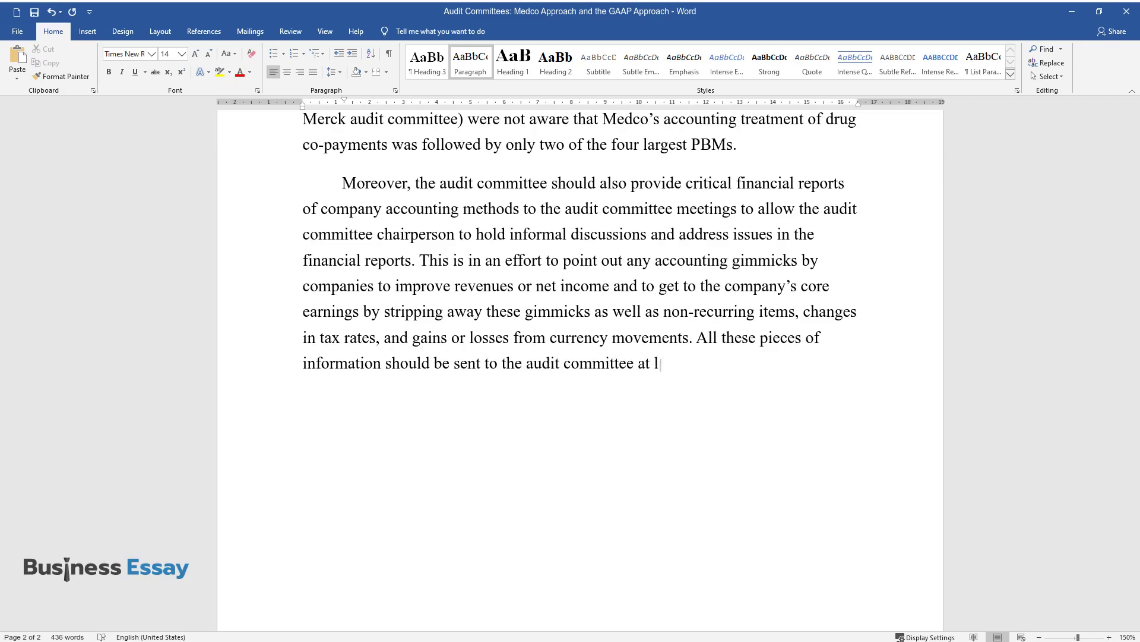
{"action": "type", "text": "east one week before the committee meets. This"}
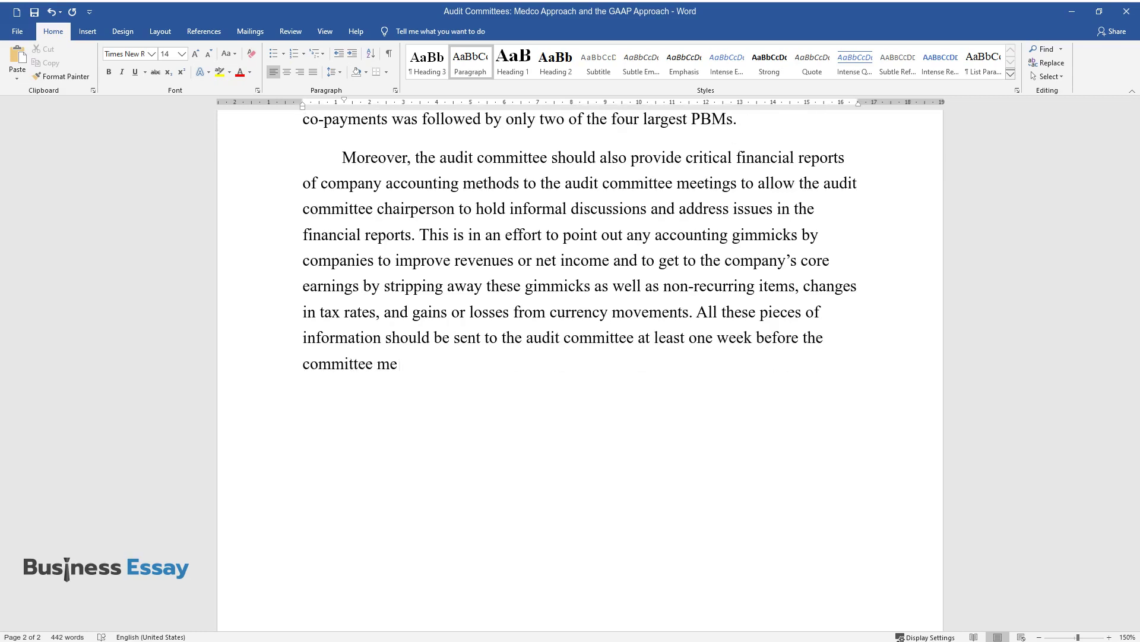
{"action": "type", "text": " enhances the audit committee"}
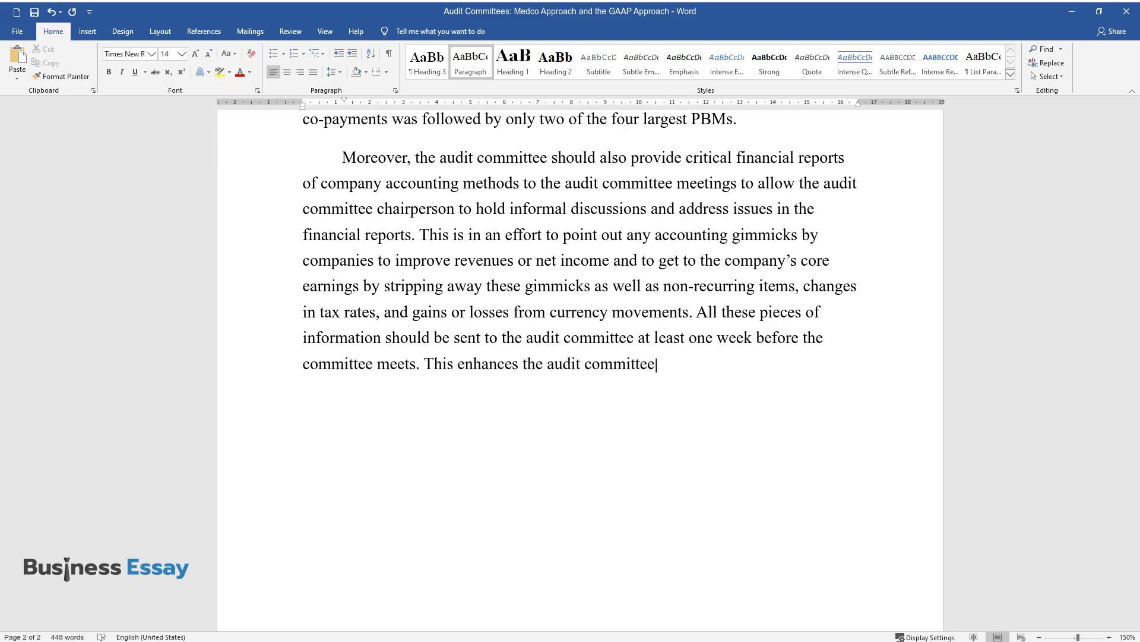
{"action": "type", "text": " to make early preparations and gather adequate"}
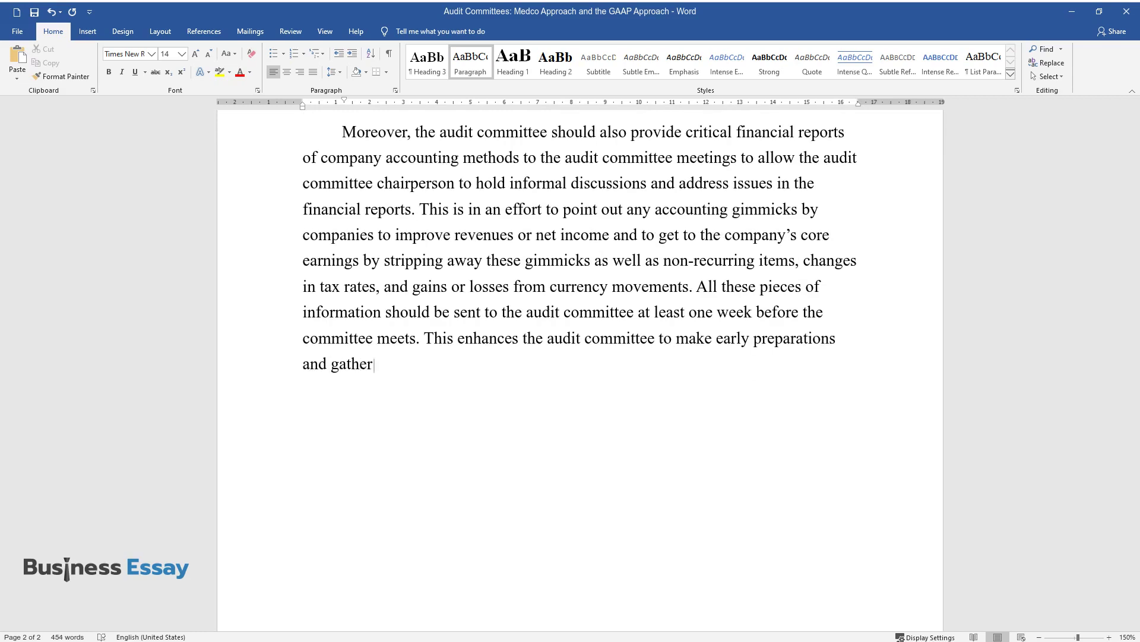
{"action": "type", "text": " information."}
{"action": "key", "text": "Return"}
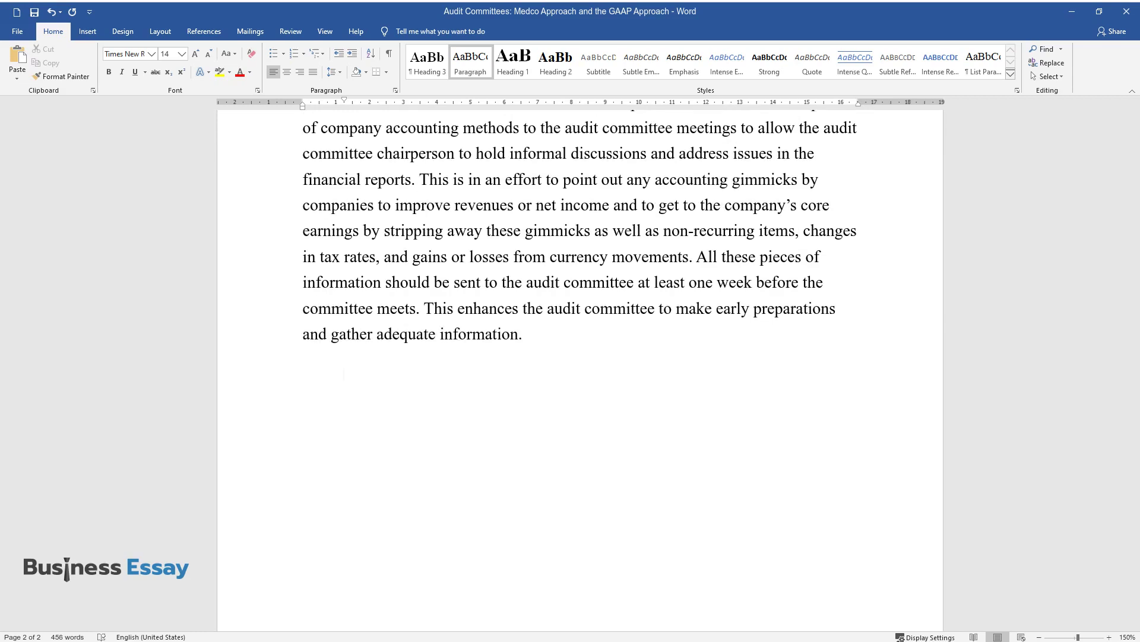
{"action": "type", "text": "However, it is hard for the ab"}
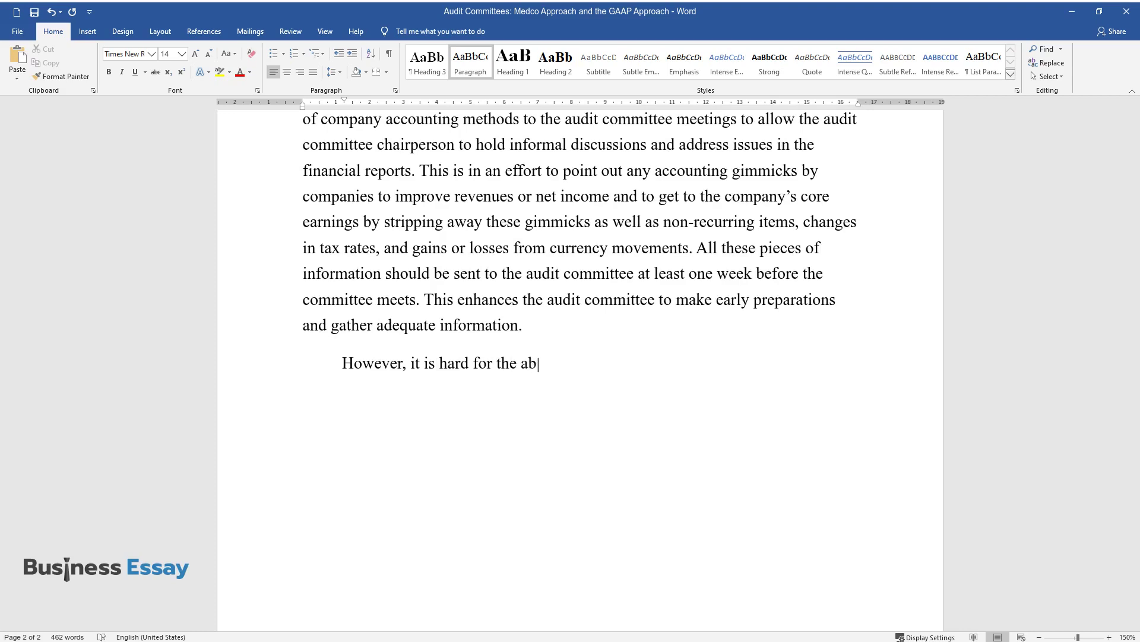
{"action": "type", "text": "ove measures to guarantee the disco"}
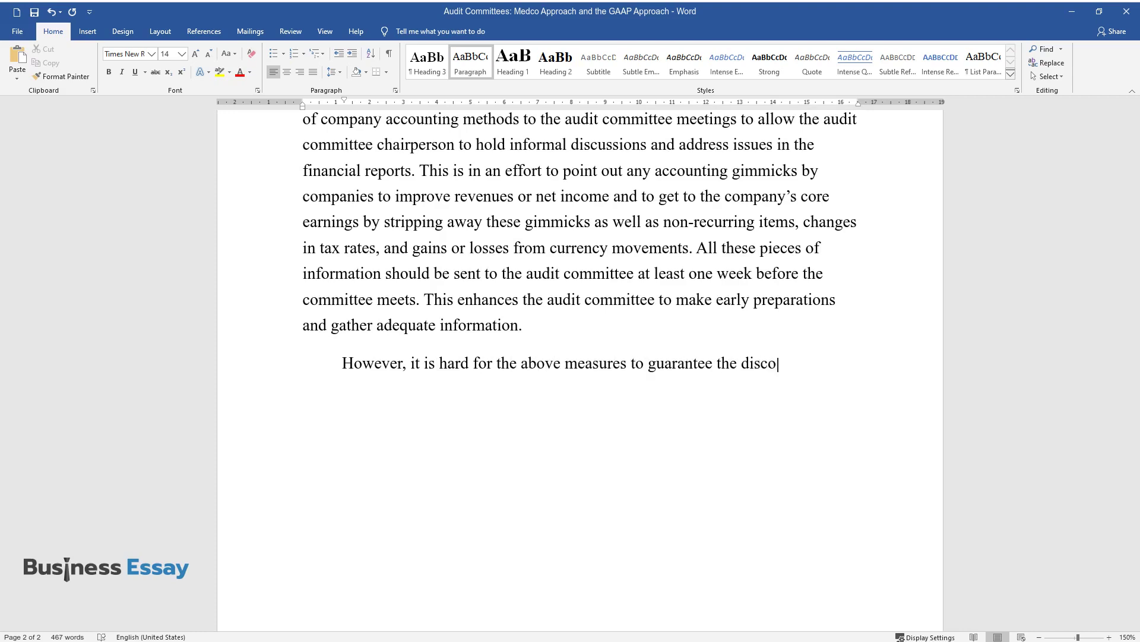
Finish the fraudster paragraph and add heading 'Different GAAP Treatments Available for Drug Co-payments'
{"action": "type", "text": "raudulent practices because it is difficult to detect a clever "}
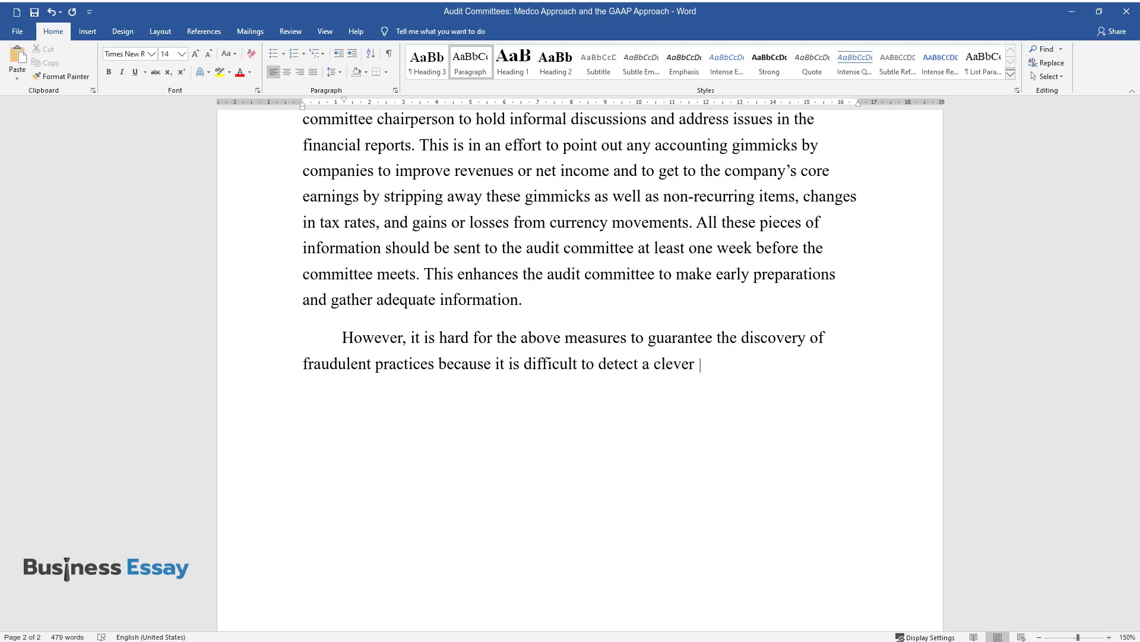
{"action": "type", "text": "fraudster. Therefore, the measures "}
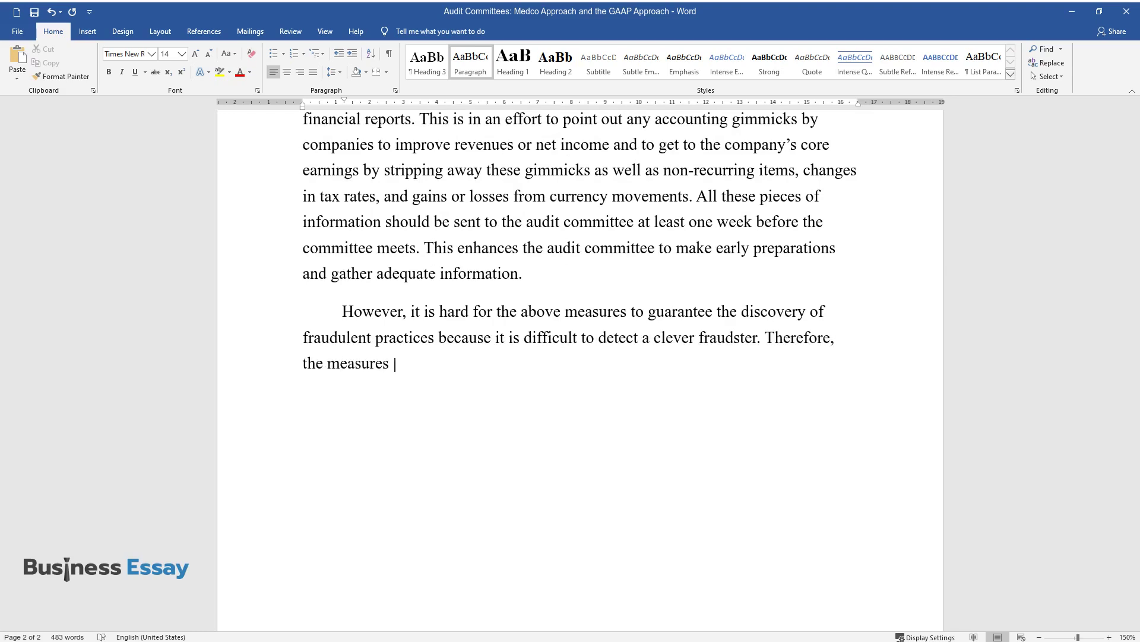
{"action": "type", "text": "help the audit committee to identify"}
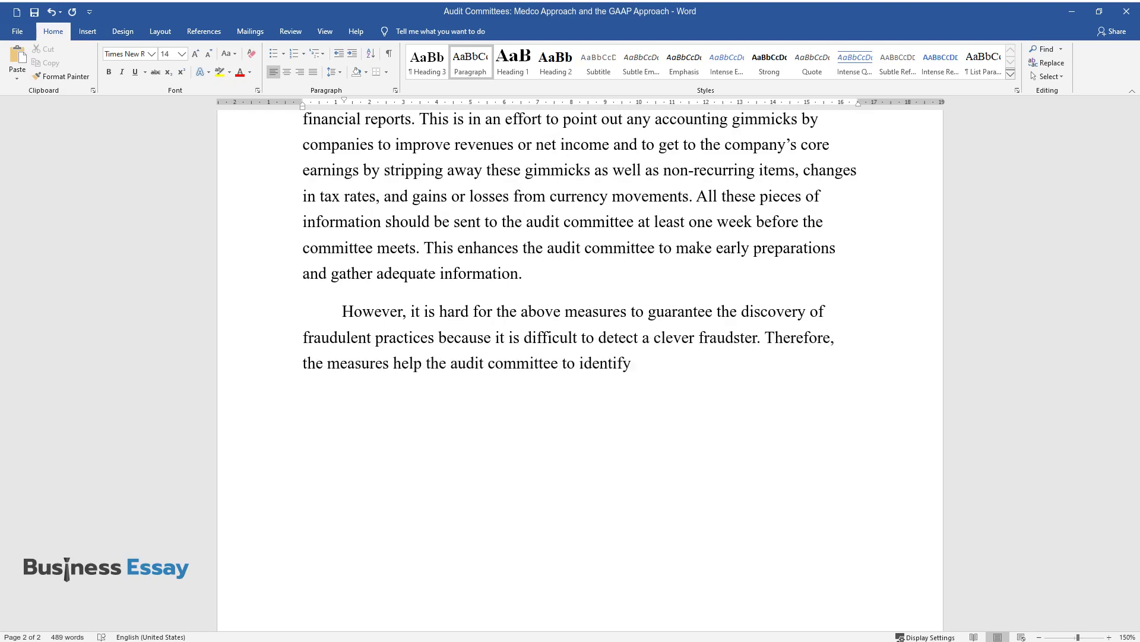
{"action": "type", "text": " management and external auditor judgments regarding financial "}
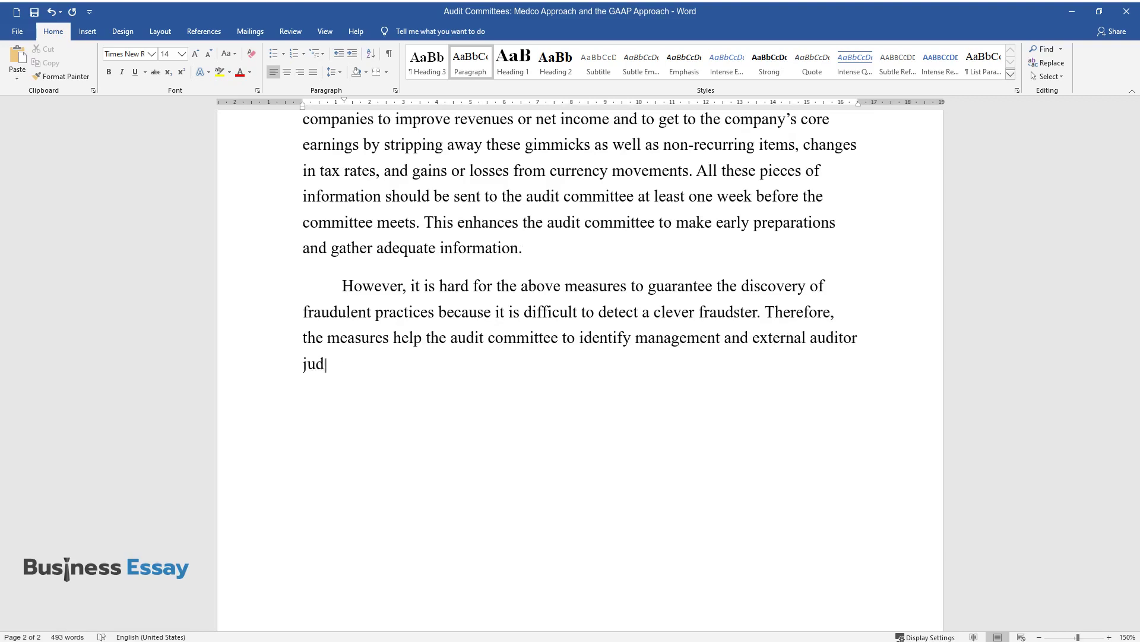
{"action": "type", "text": "statement"}
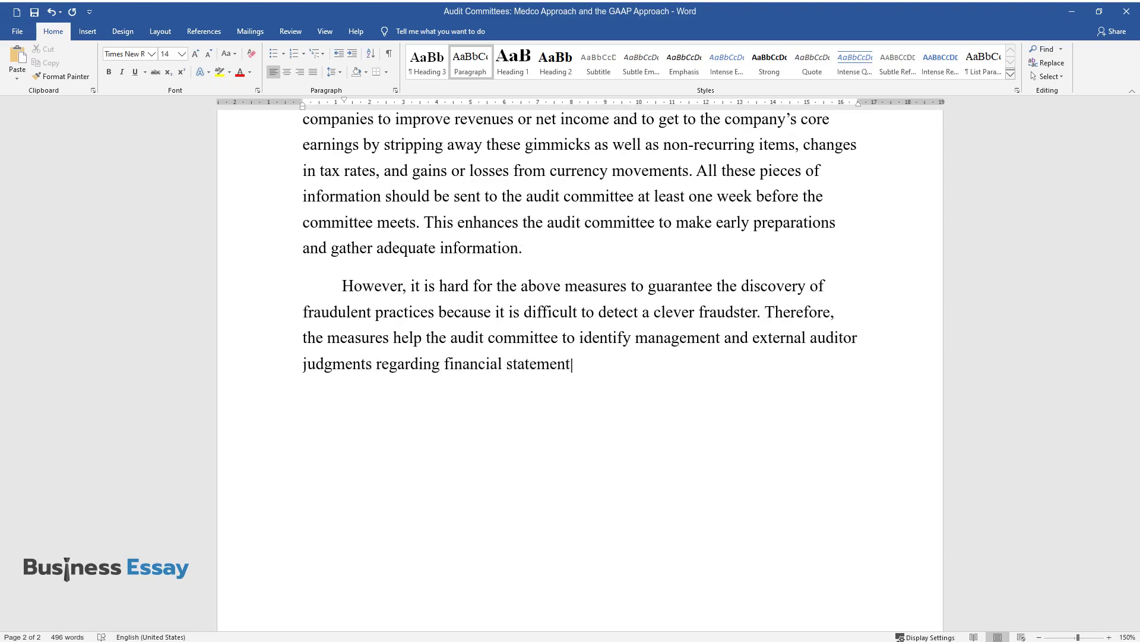
{"action": "type", "text": "s. This also helps the audit committ"}
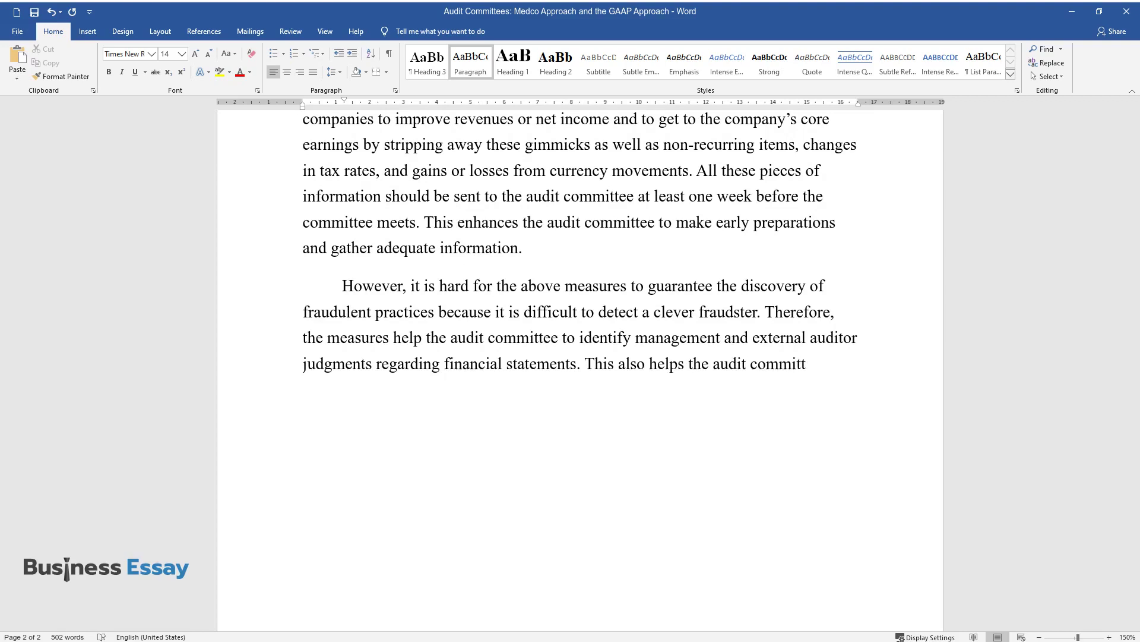
{"action": "type", "text": "ee to focus on objective reviews to"}
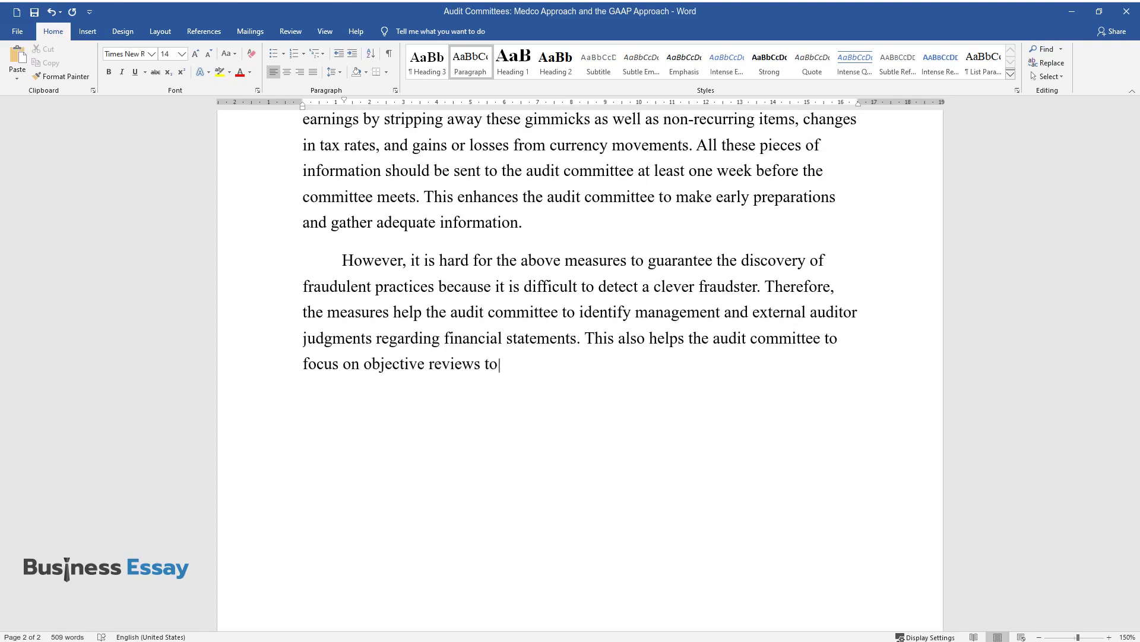
{"action": "type", "text": " ascertain the accuracy and reliabil"}
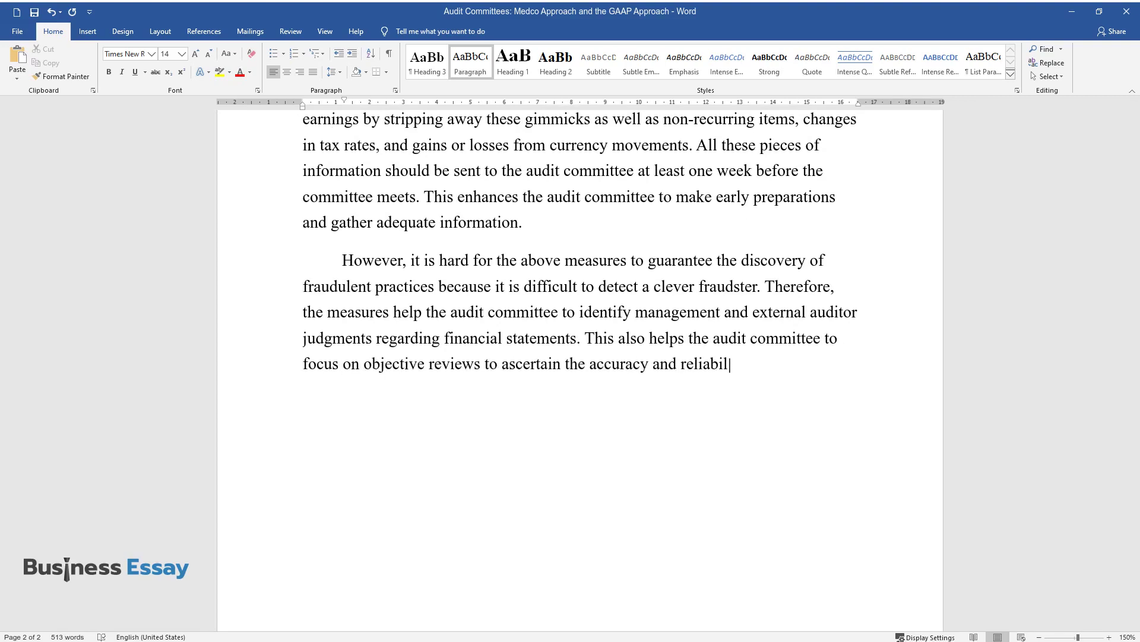
{"action": "type", "text": "ity of the company's financial situa"}
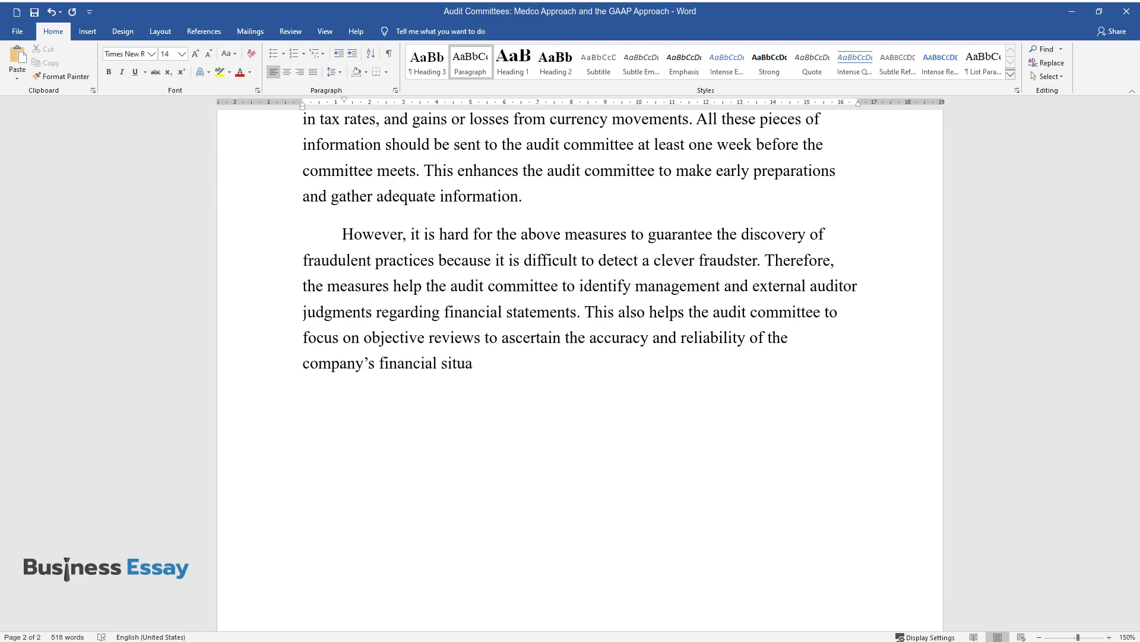
{"action": "type", "text": "tion."}
{"action": "key", "text": "Return"}
{"action": "type", "text": "Different "}
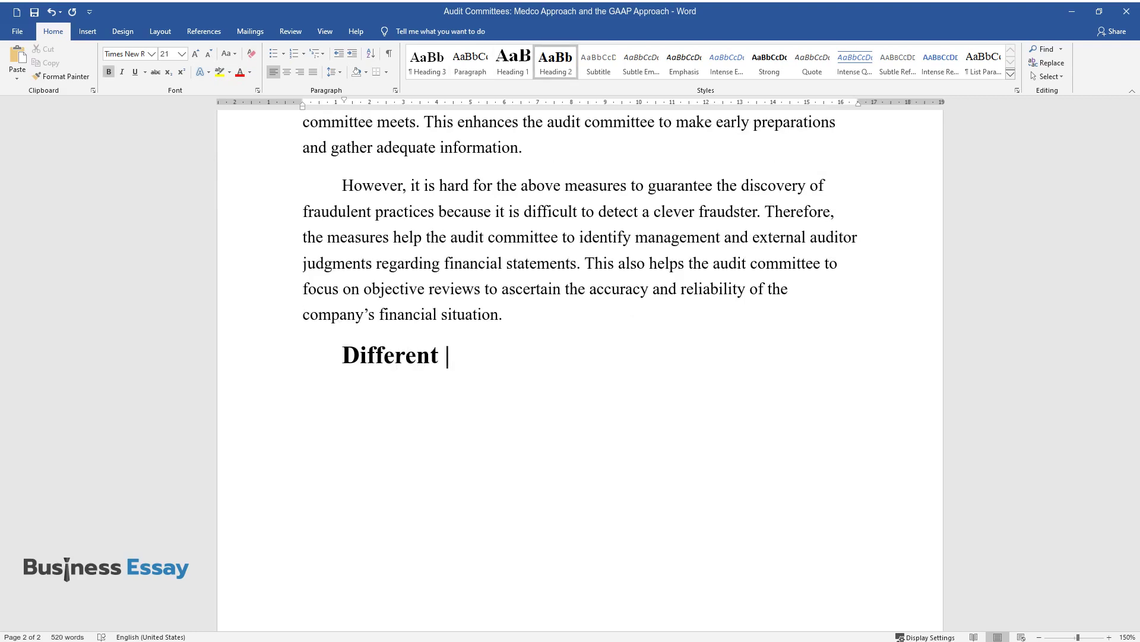
{"action": "type", "text": "GAAP Treatments Available for Drug Co-payments"}
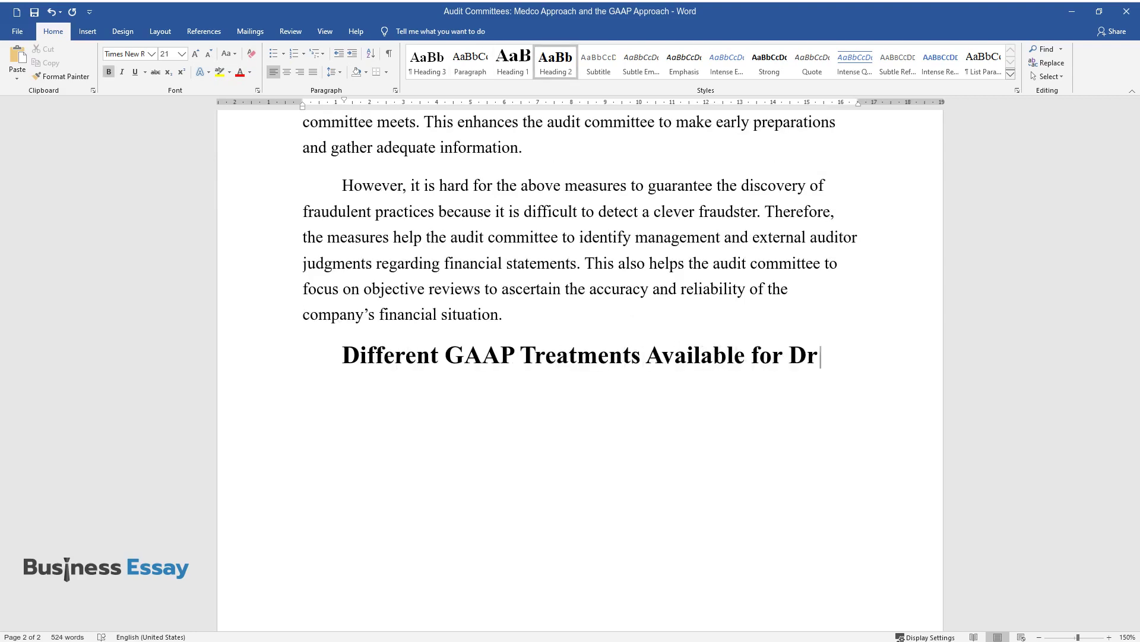
{"action": "key", "text": "Return"}
Write the 'At the time of the Medco spin-off…' paragraph, then begin 'This quote infers…'
{"action": "type", "text": "At"}
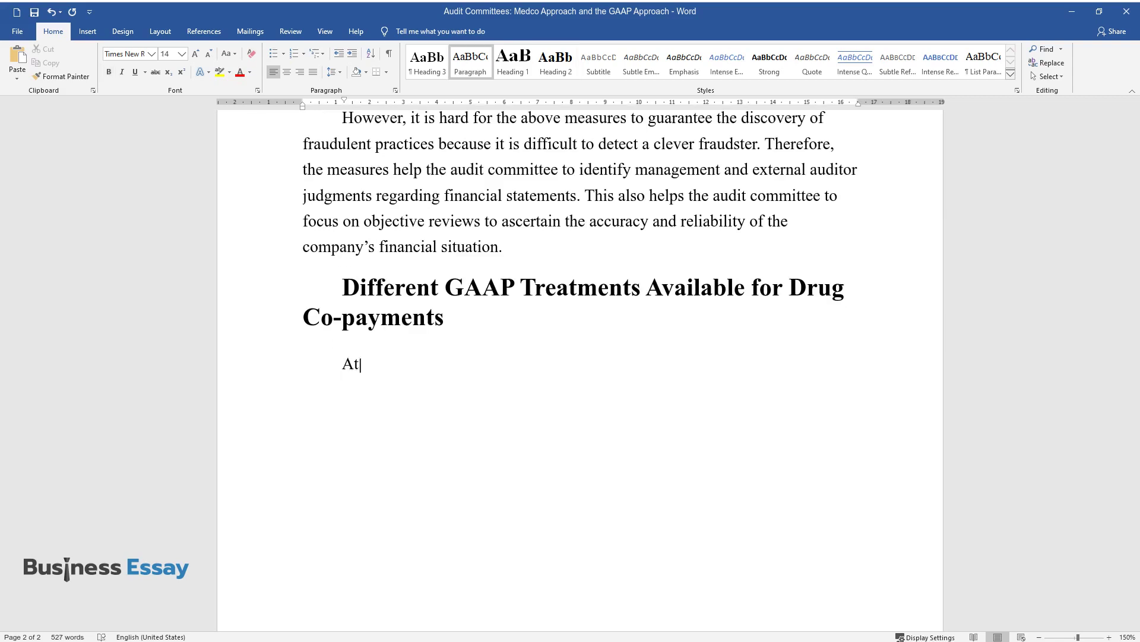
{"action": "type", "text": " the time of the Medco spin-off, t"}
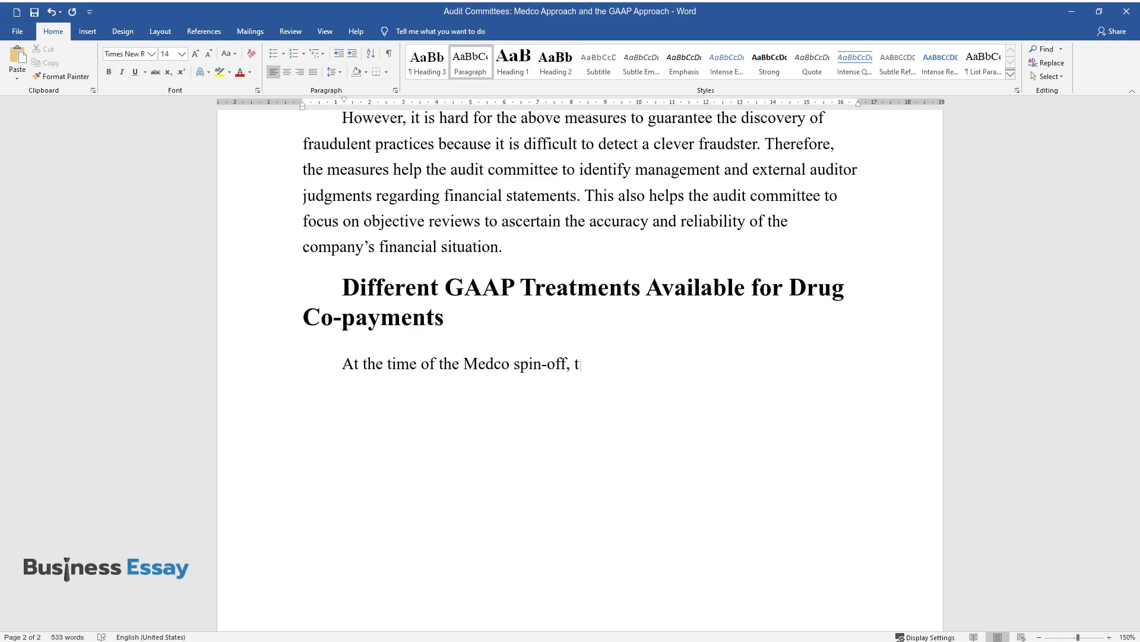
{"action": "type", "text": "he two different GAAP treatments de"}
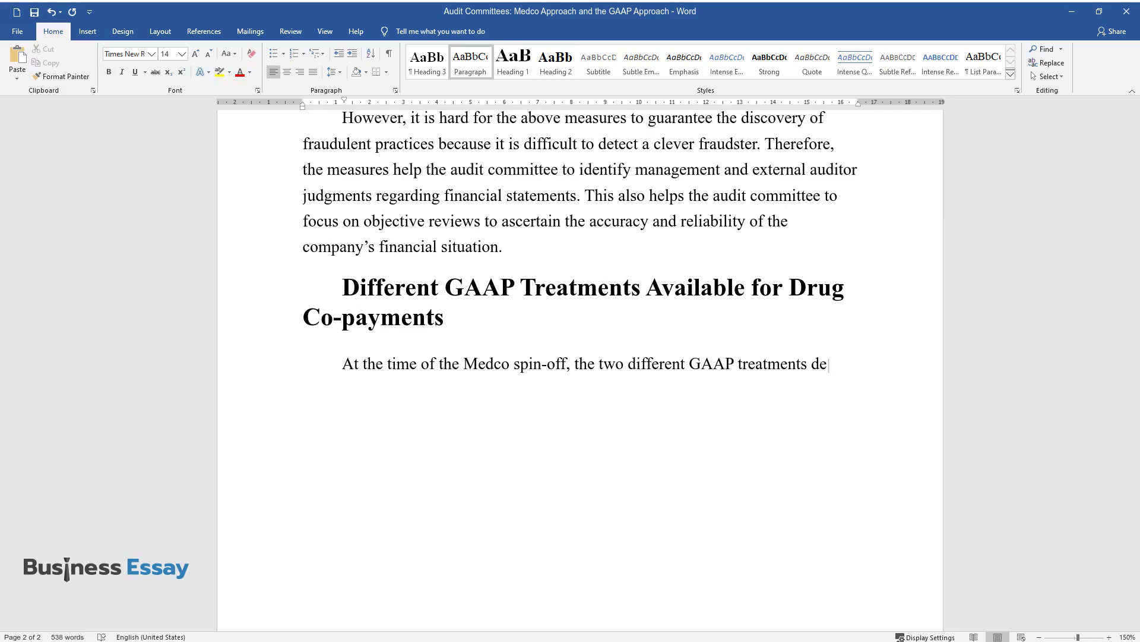
{"action": "type", "text": "picted were non-compensation (conv"}
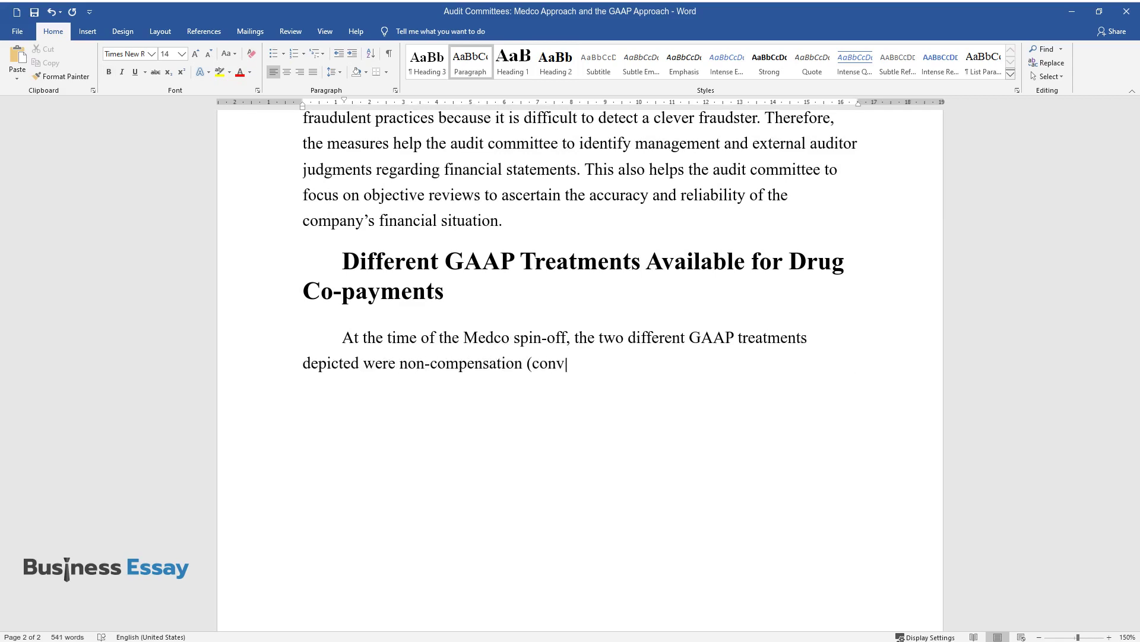
{"action": "type", "text": "ention of compensation) and consist"}
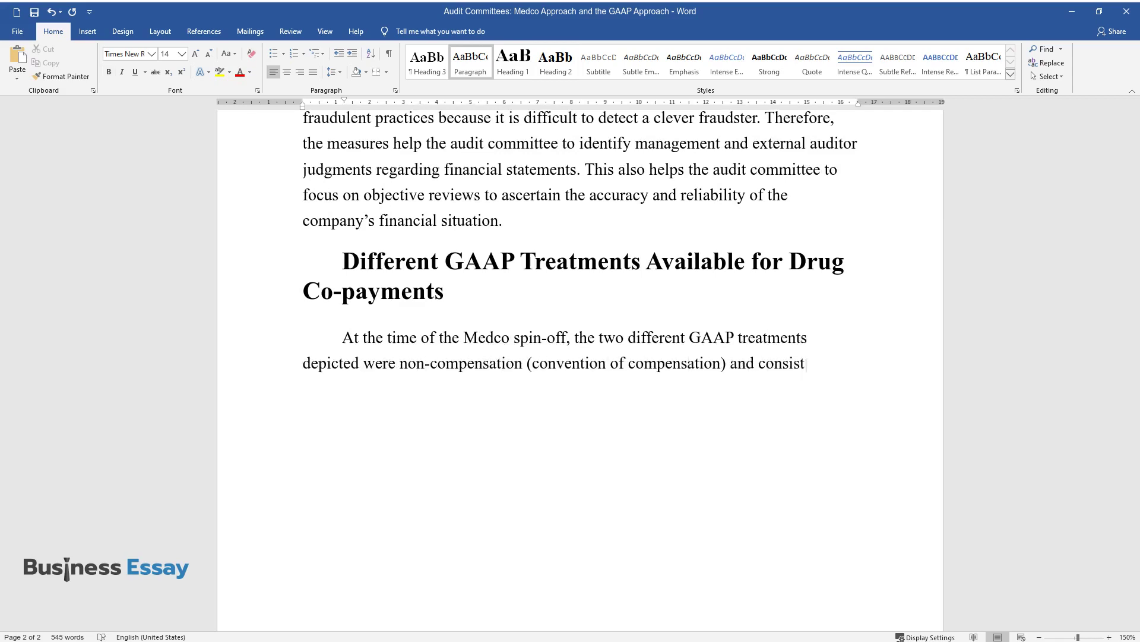
{"action": "type", "text": "ency. The Medco accounting treatments raise questions and lack consis"}
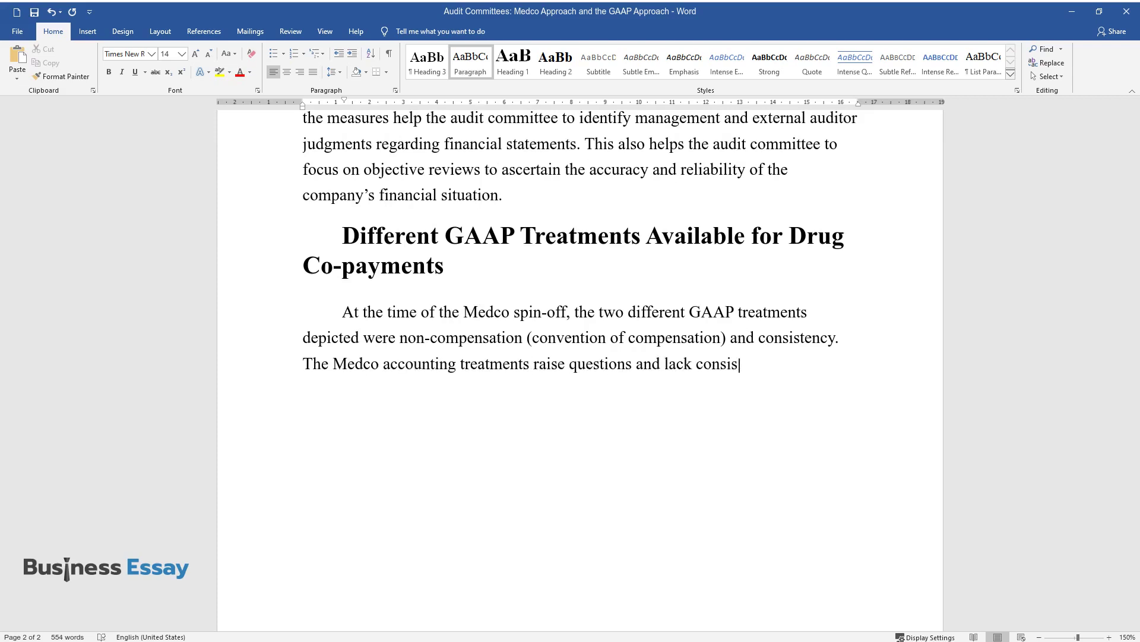
{"action": "type", "text": "tency as stipulated by GAAP. This is becau"}
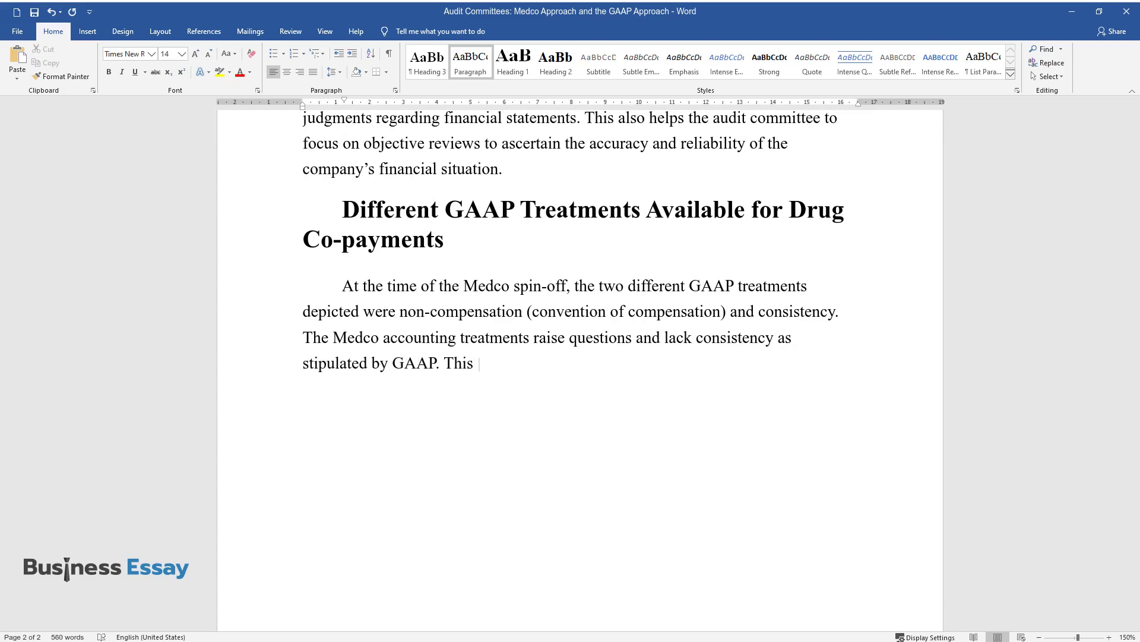
{"action": "type", "text": "se the Merk audit committee"}
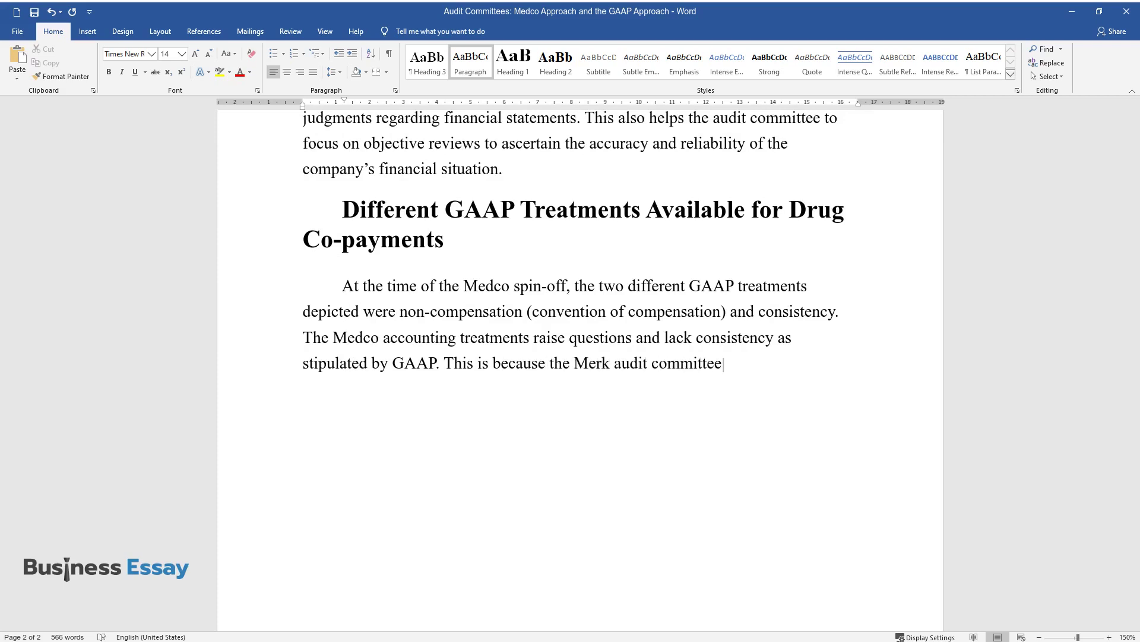
{"action": "type", "text": " was not aware that \"Medco's accou"}
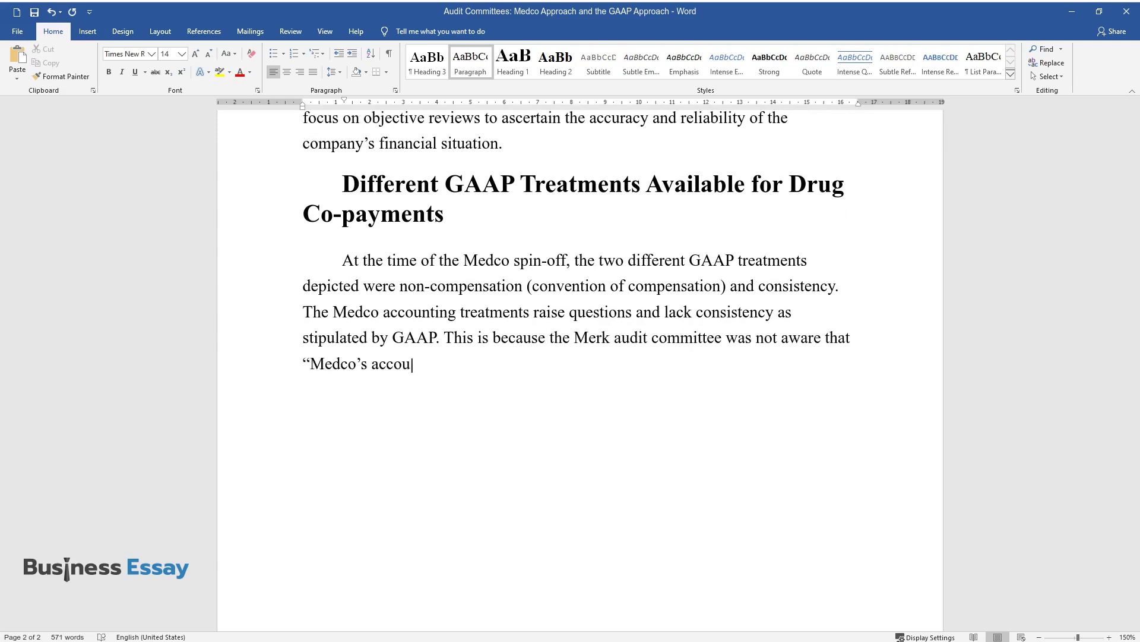
{"action": "type", "text": "nting treatment was followed by on"}
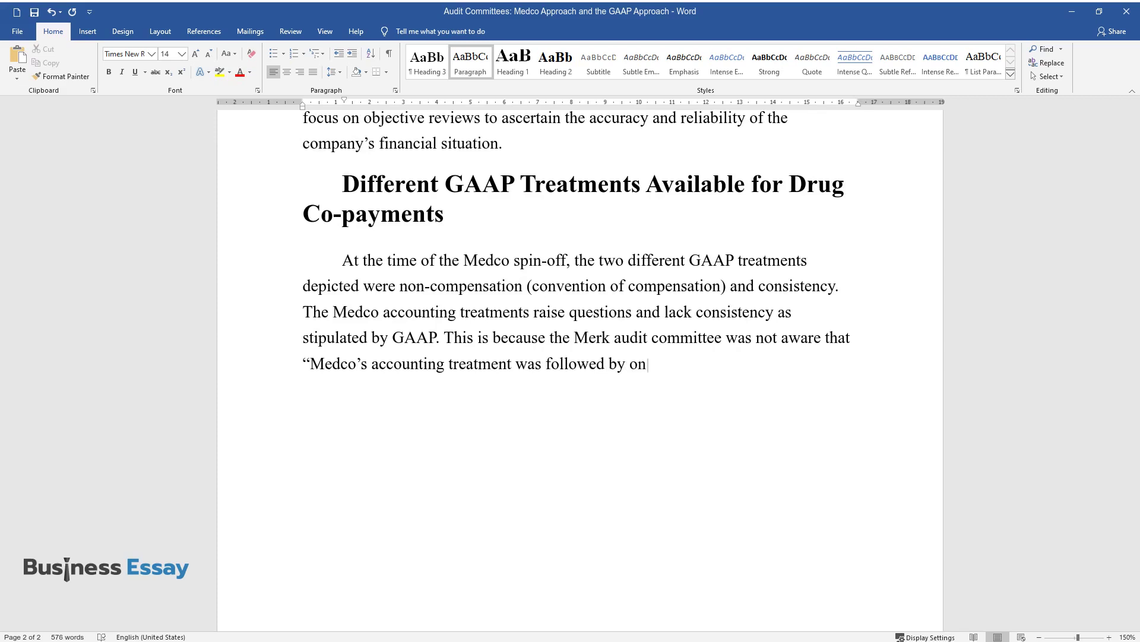
{"action": "type", "text": "ly two of the four largest PBMs\"."}
{"action": "key", "text": "Return"}
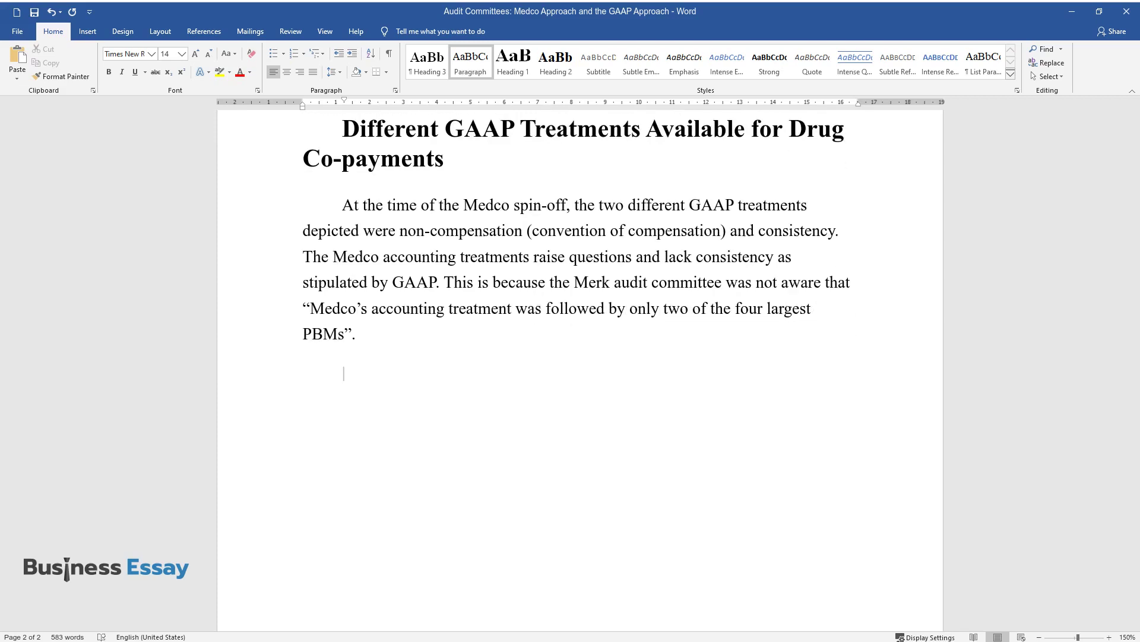
{"action": "type", "text": "This quote in"}
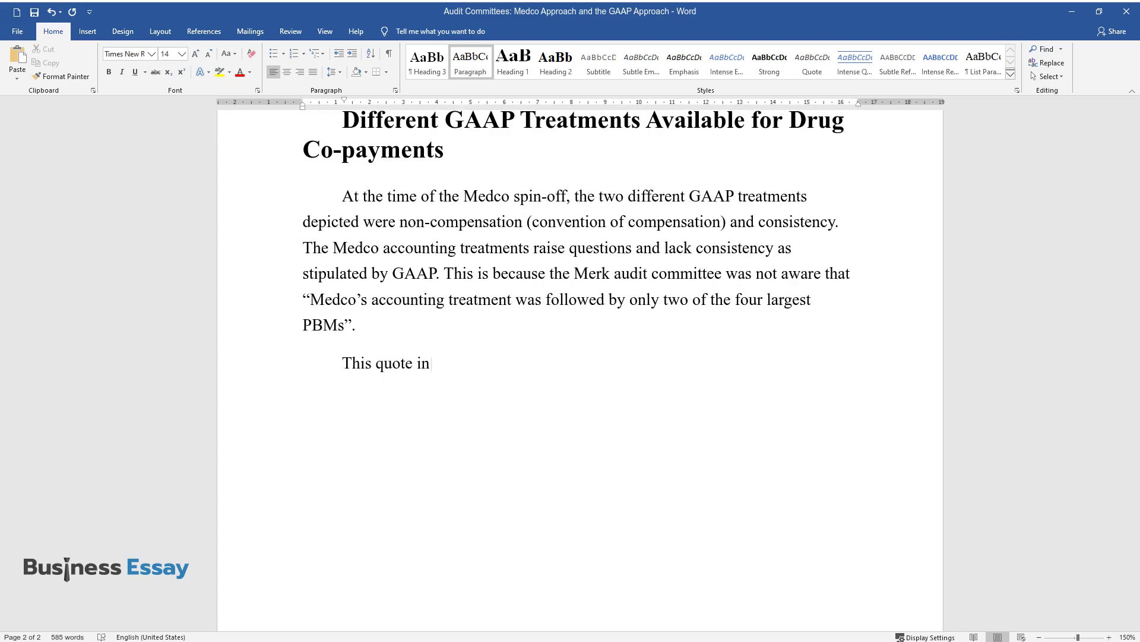
{"action": "type", "text": "fers that Medco and other PBMs did"}
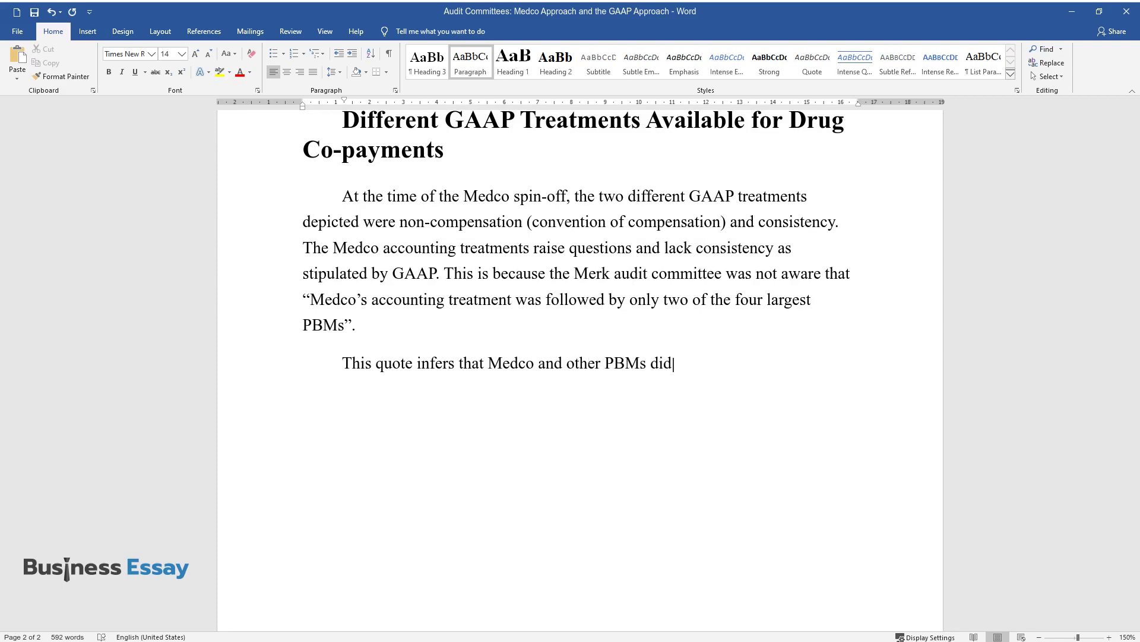
{"action": "type", "text": " not follow a fixed accounting trea"}
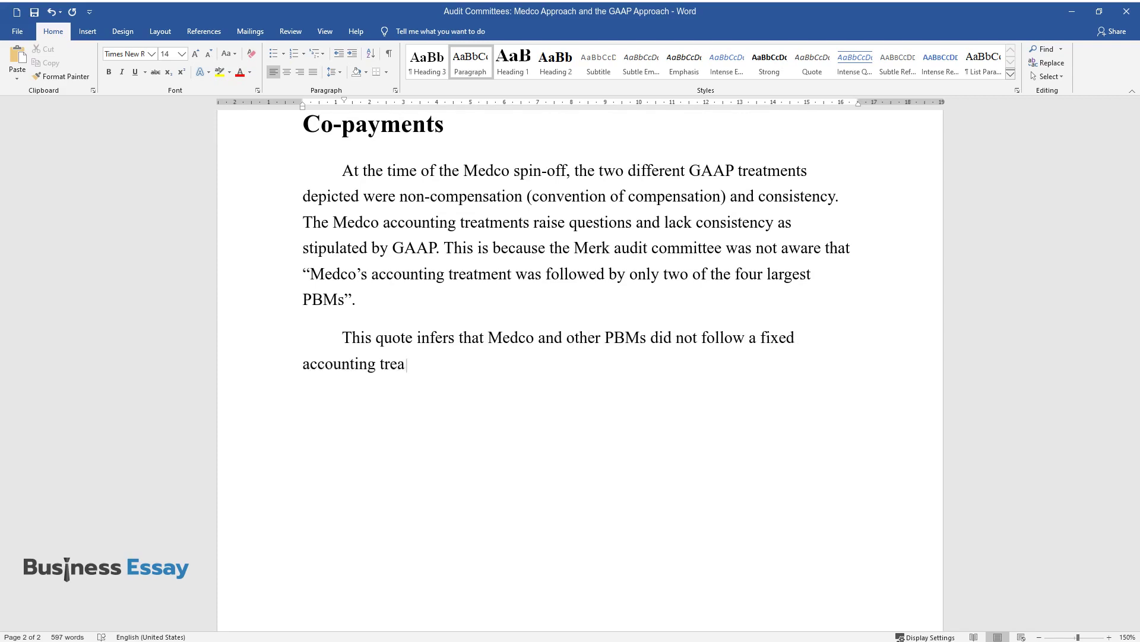
{"action": "type", "text": "tment. Furthermore, Medco does not"}
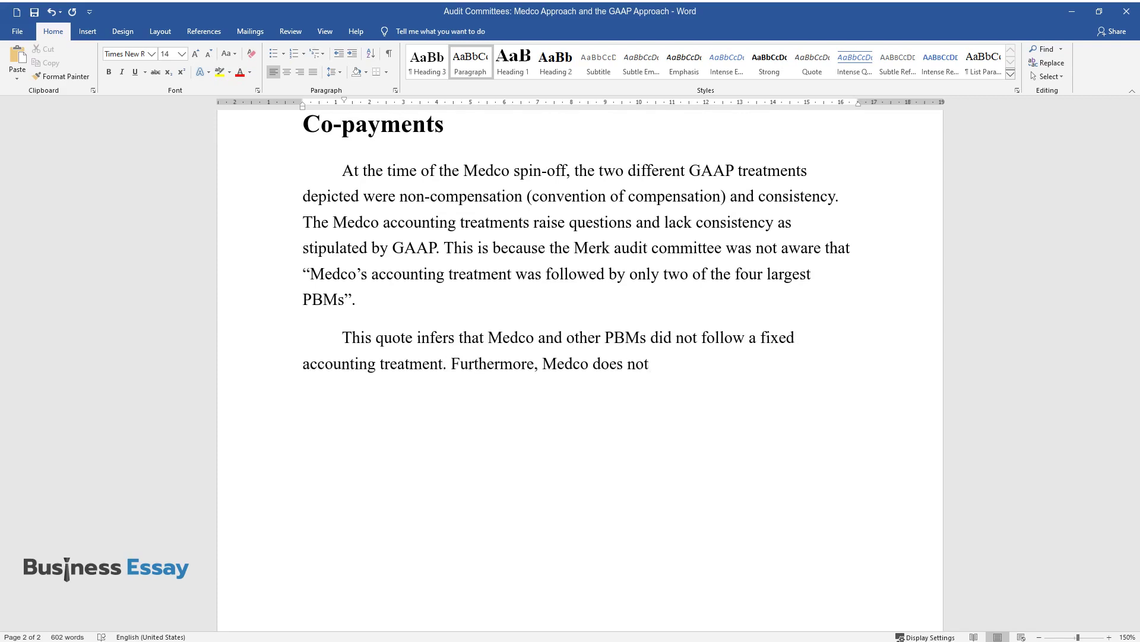
{"action": "type", "text": " enter other similar items in the same way, an approach which"}
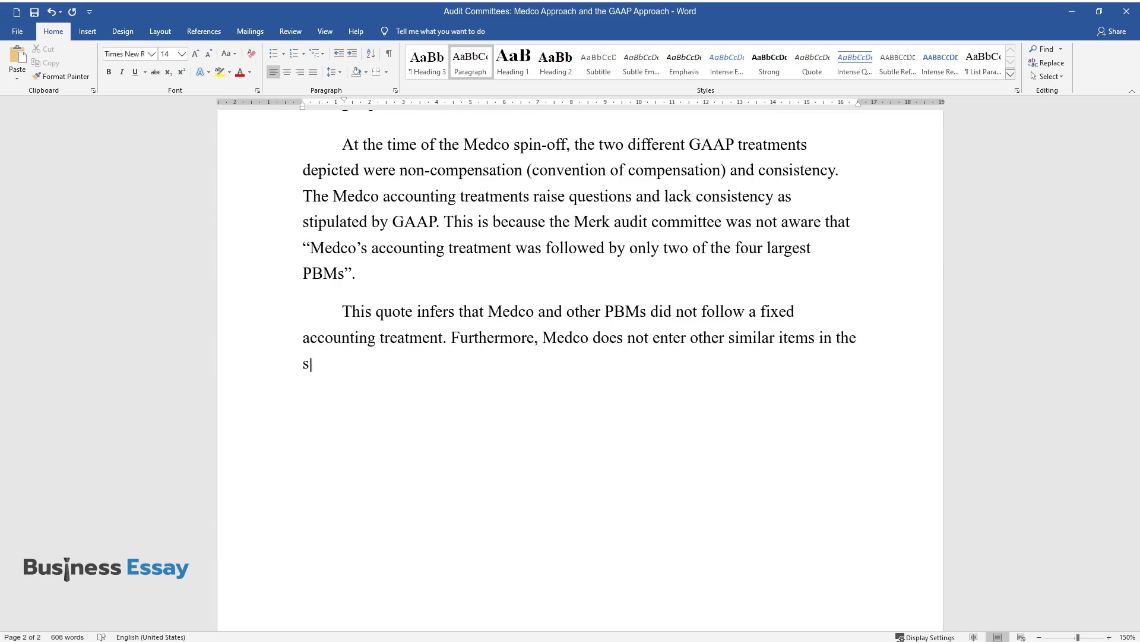
{"action": "type", "text": " is contrary to GAAP about"}
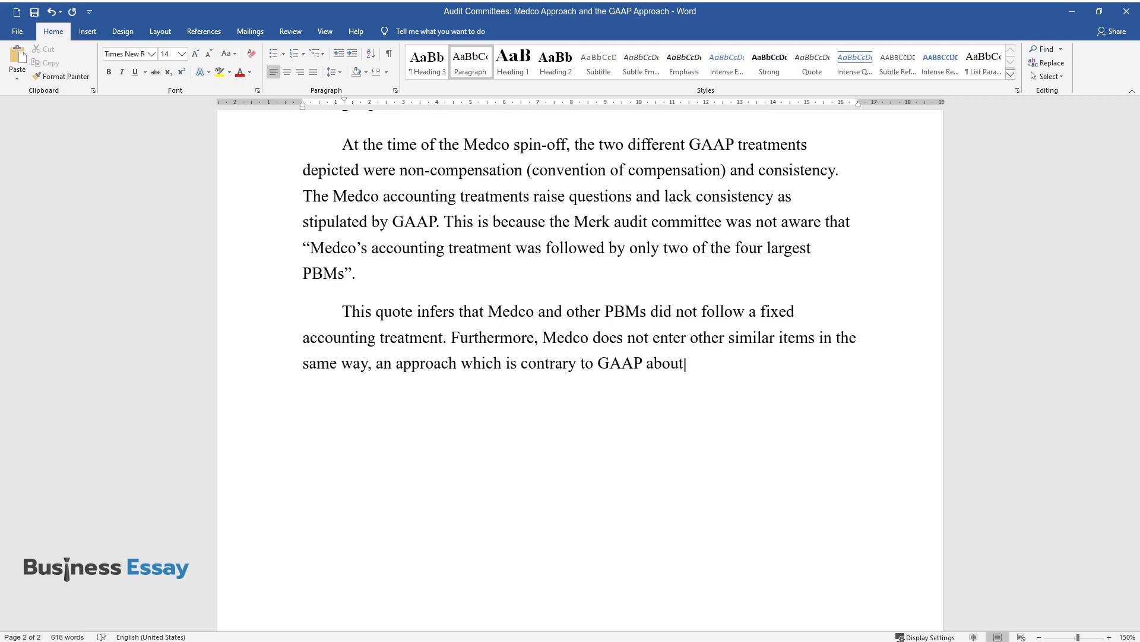
{"action": "type", "text": " consistency. This is evidenced by the fact"}
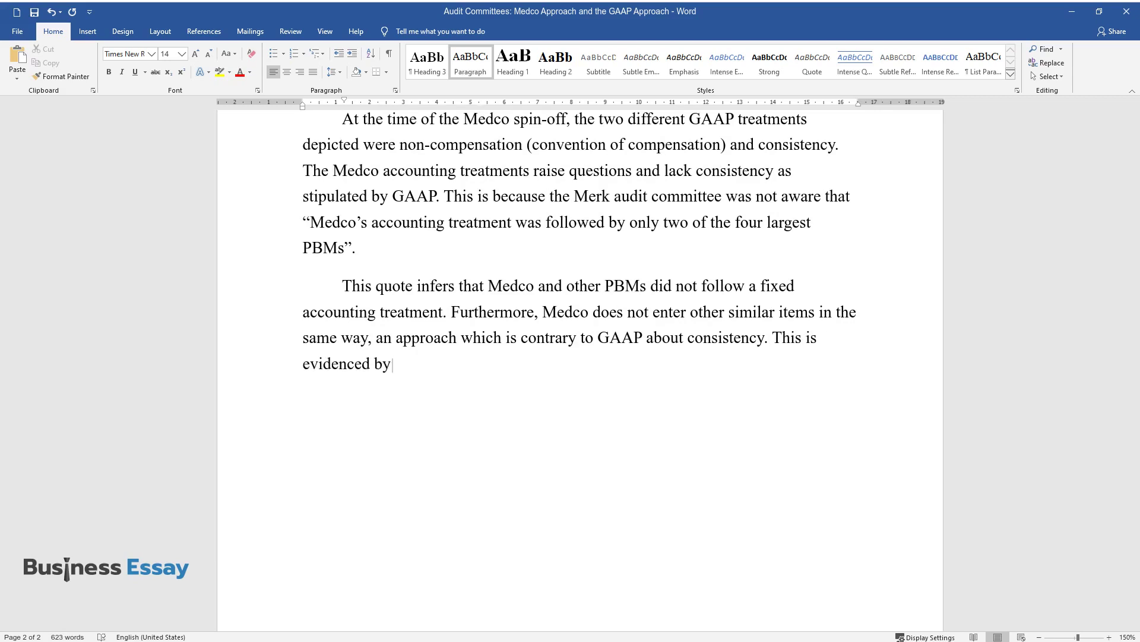
{"action": "type", "text": " that it does not disclose"}
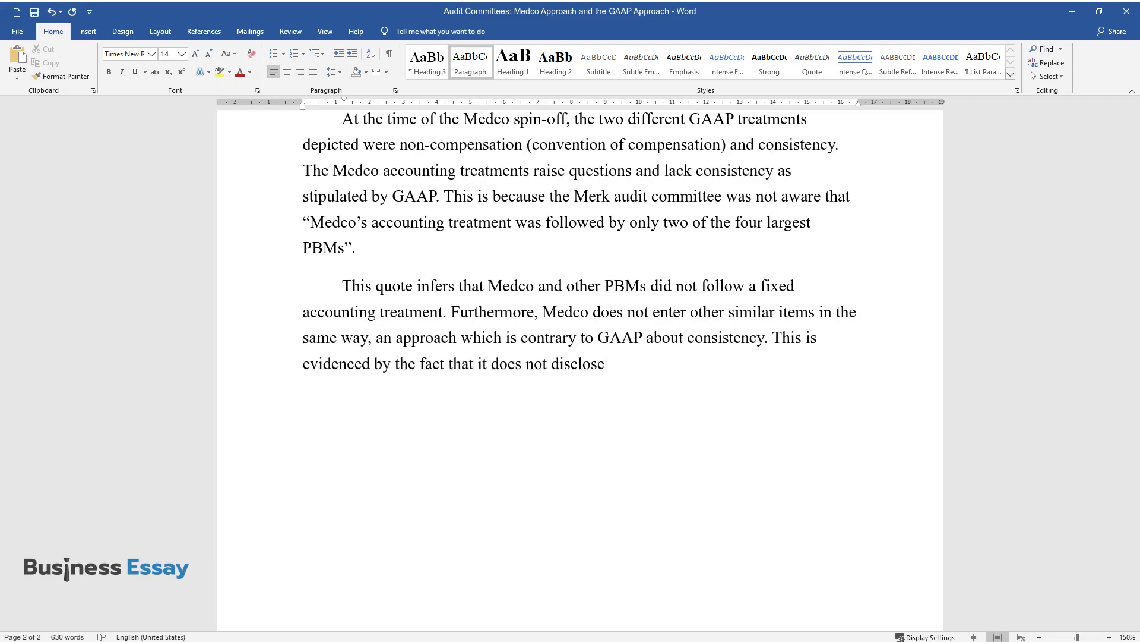
{"action": "type", "text": " all expenses but only the drug co"}
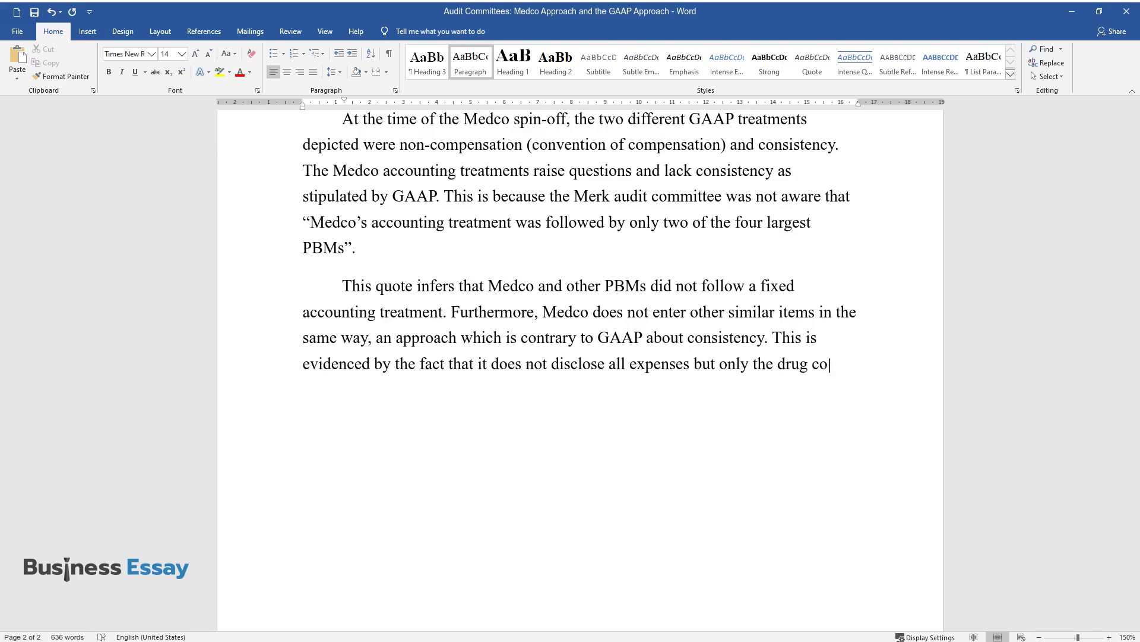
{"action": "type", "text": "-payments. In addition, Medco seem"}
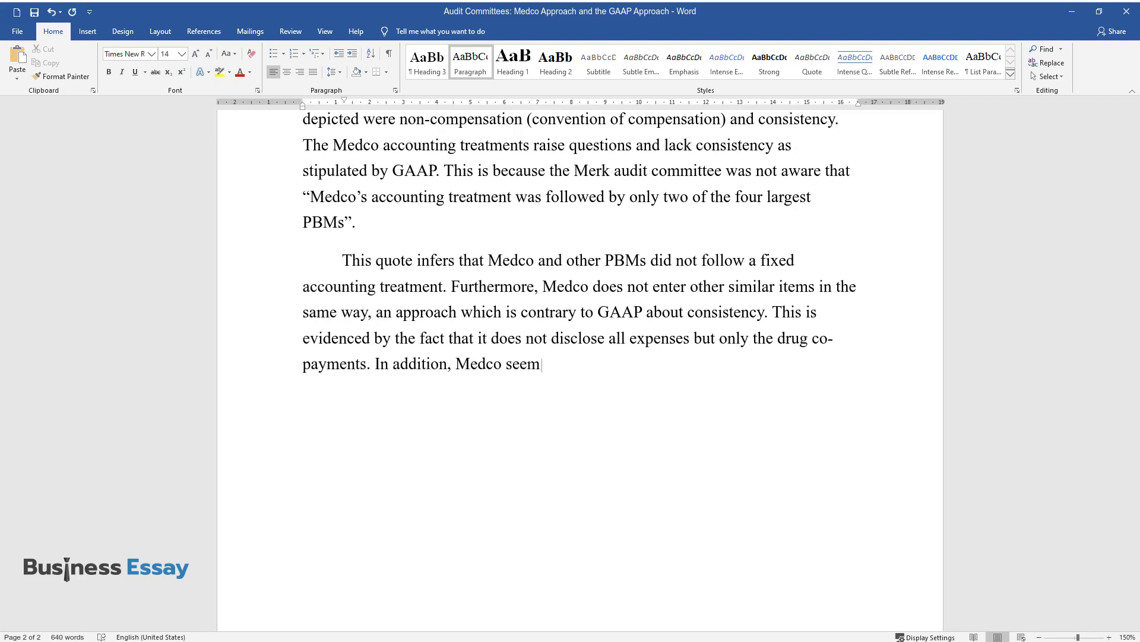
{"action": "type", "text": "s to compensate revenue to expenses"}
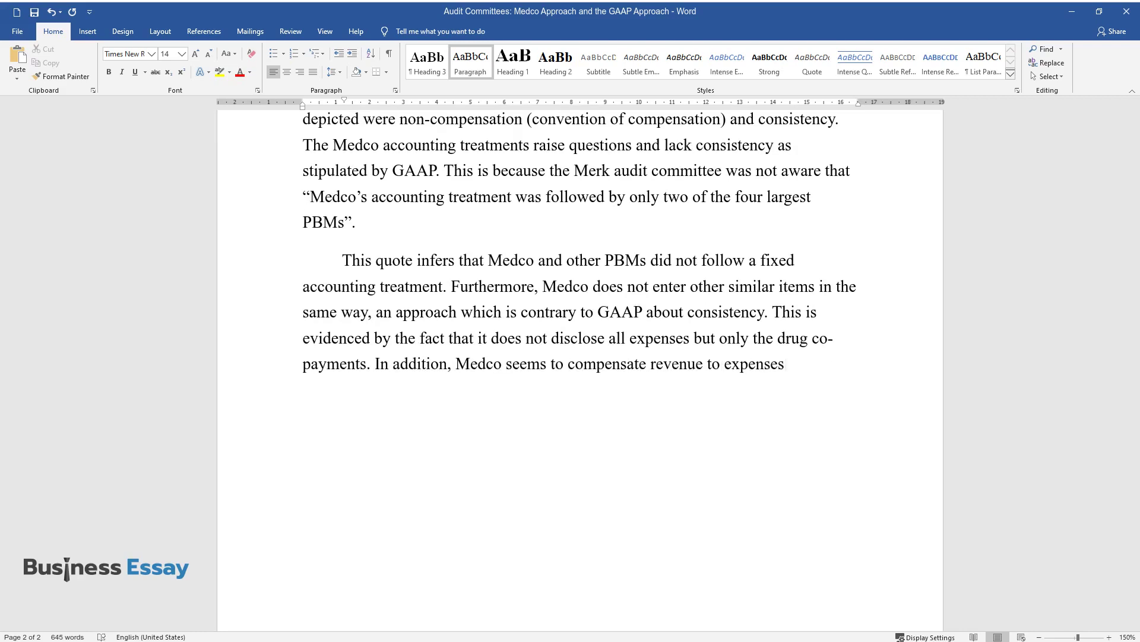
{"action": "type", "text": ", and fails to reveal this informa"}
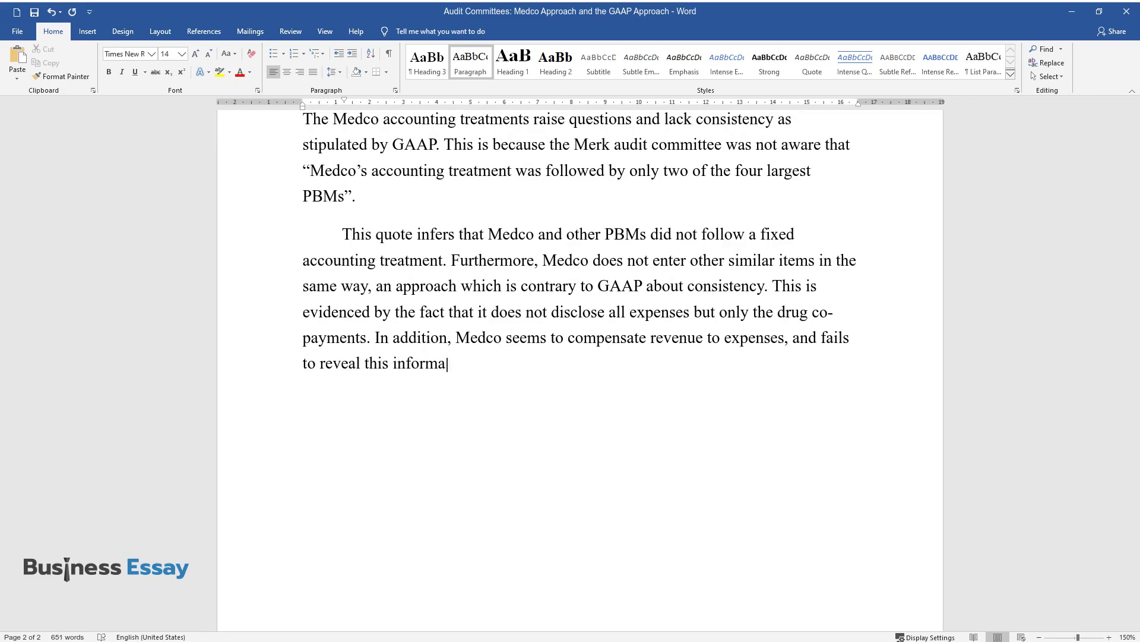
{"action": "type", "text": "tion to the Merk audit committee, a"}
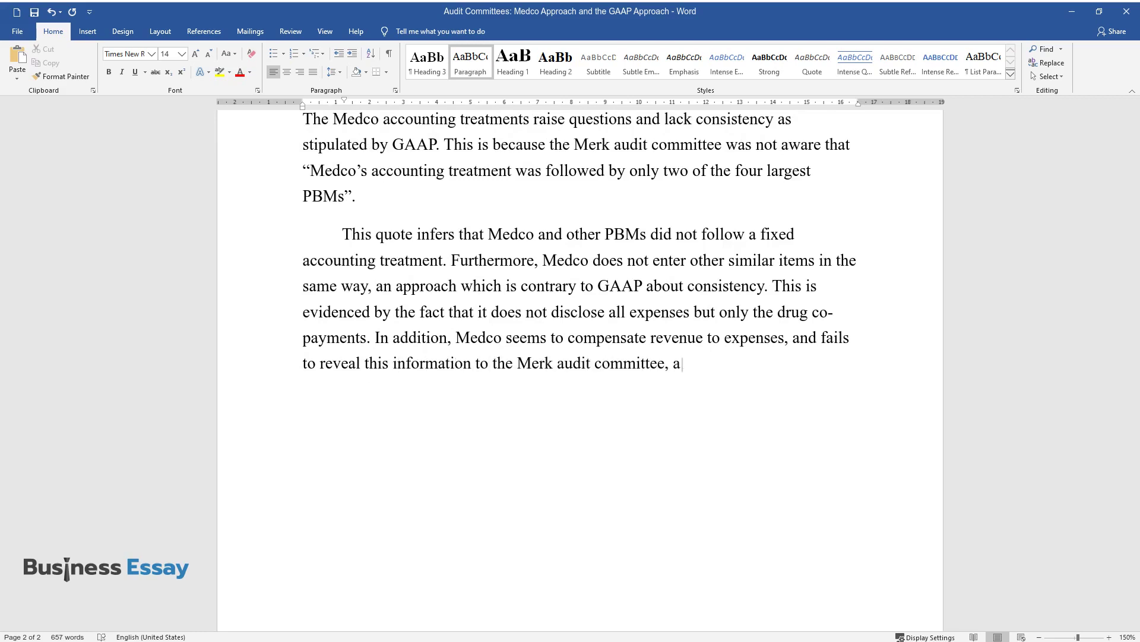
{"action": "type", "text": "n accounting gimmick which is agai"}
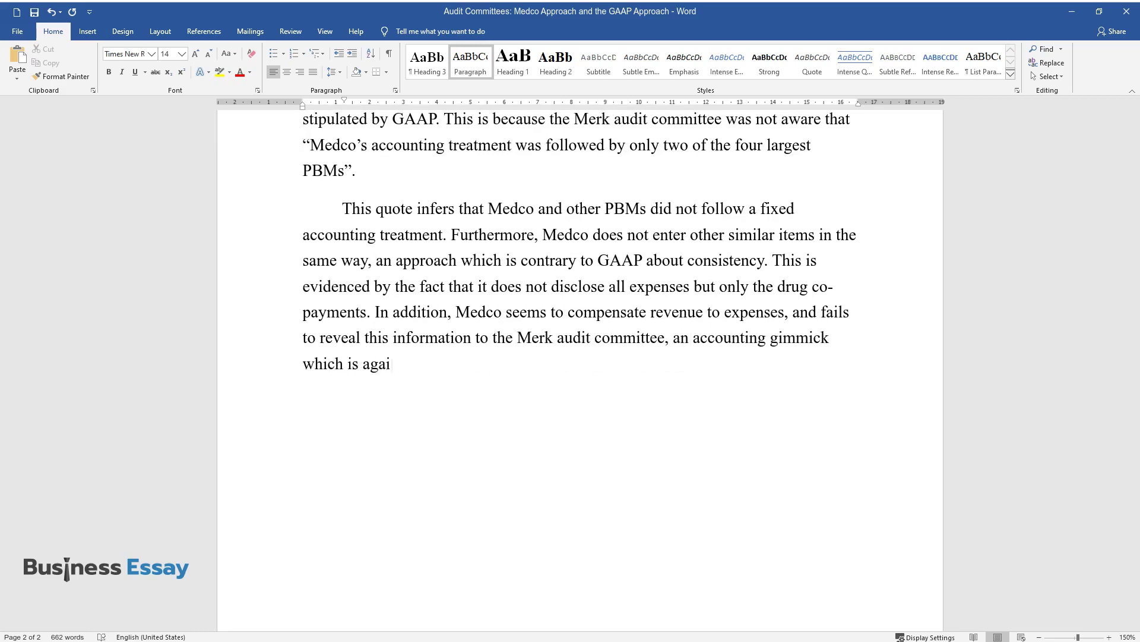
{"action": "type", "text": "nst GAAP on non-compensation. This"}
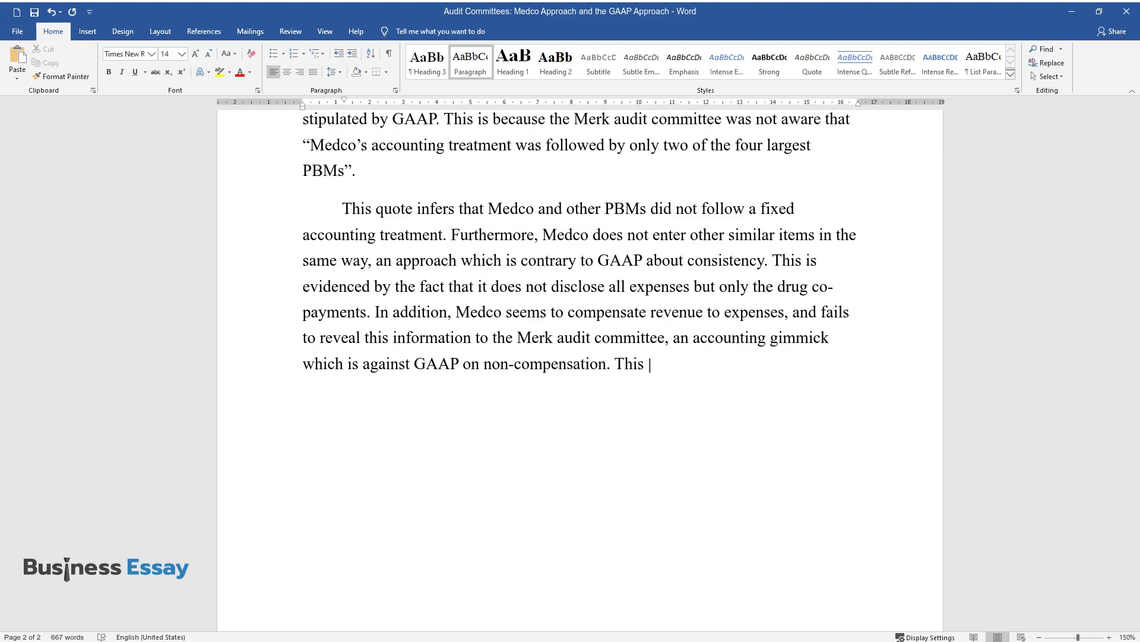
{"action": "type", "text": " is contrary to the non-compensation treatment, which"}
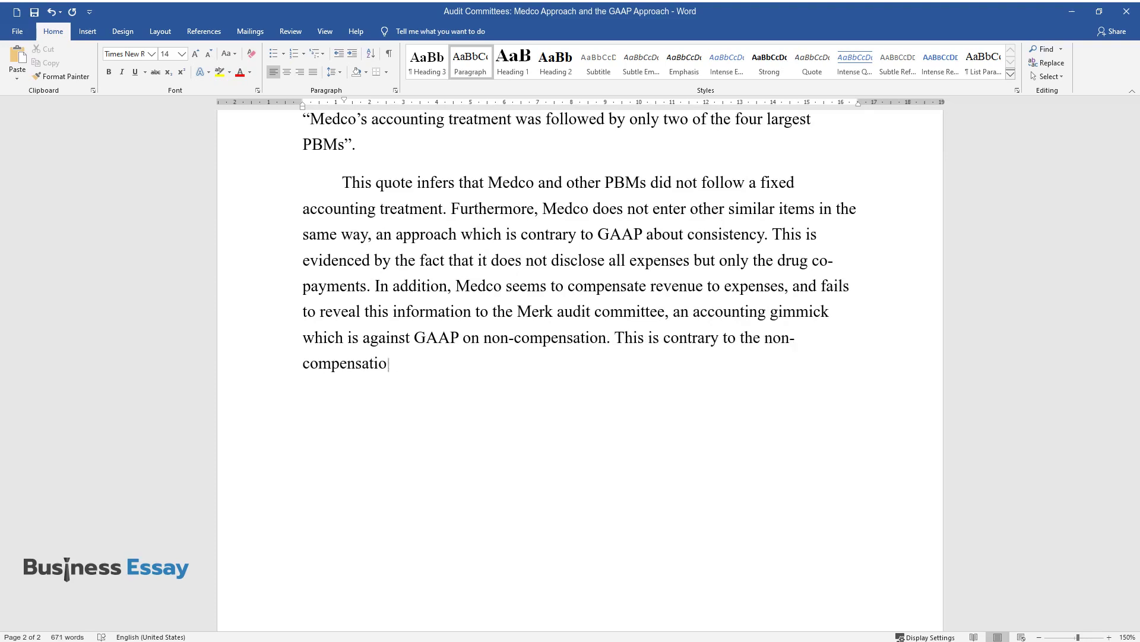
{"action": "type", "text": " stipulates that "}
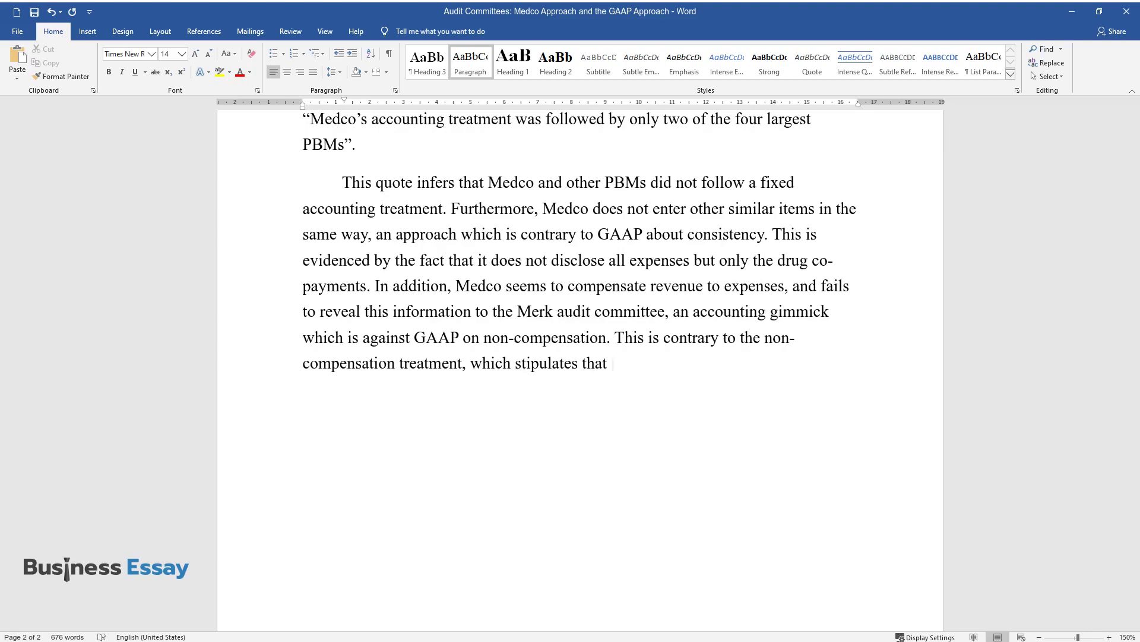
{"action": "type", "text": "Medco should have disclosed all fi"}
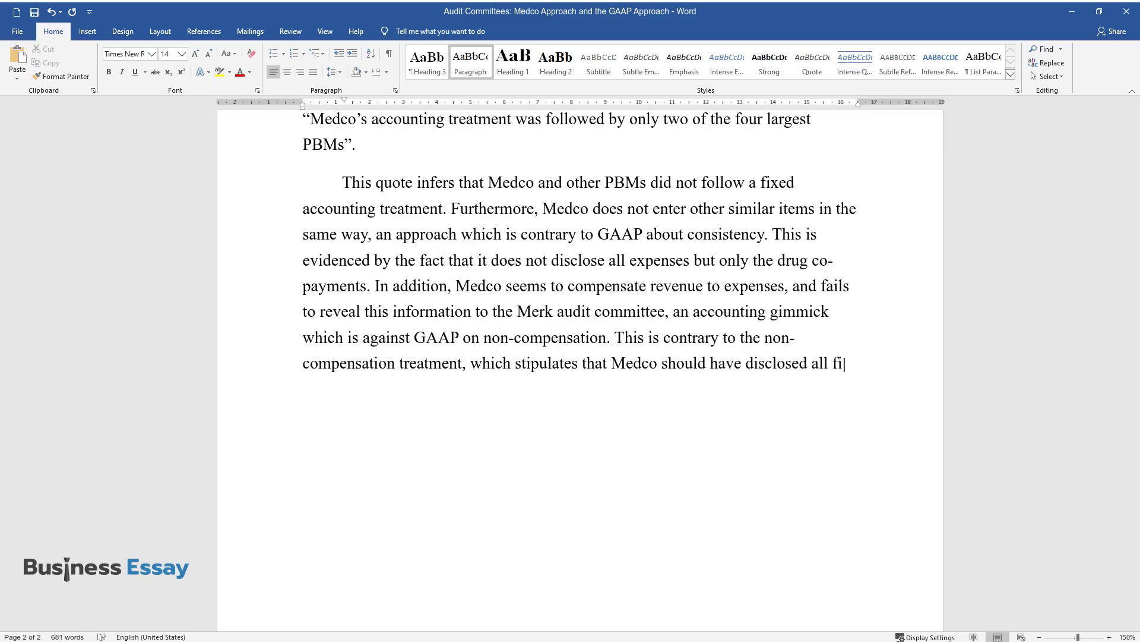
{"action": "type", "text": "nancial details. In addition, it sh"}
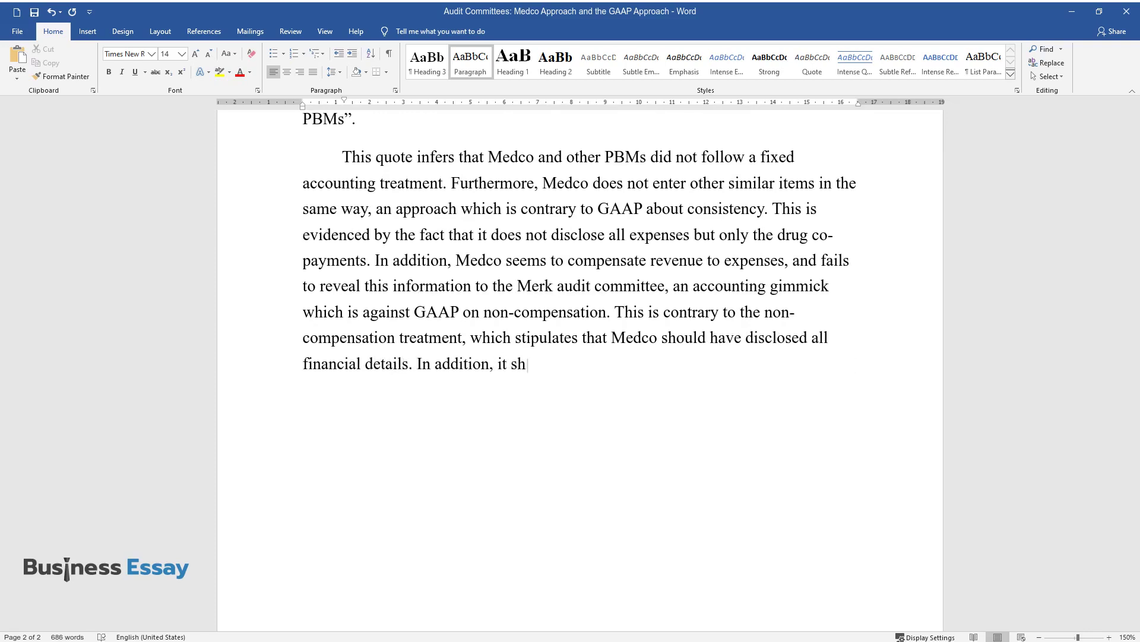
{"action": "type", "text": "ould not have compensated revenue "}
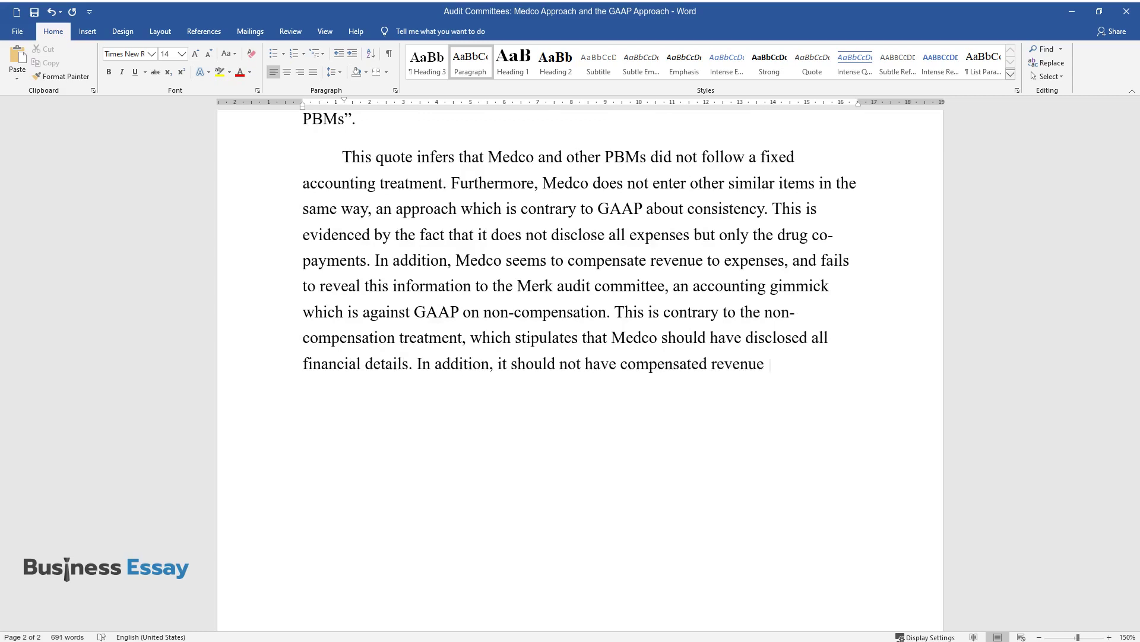
{"action": "type", "text": "with an asset or a debt wit"}
{"action": "type", "text": "h an ass"}
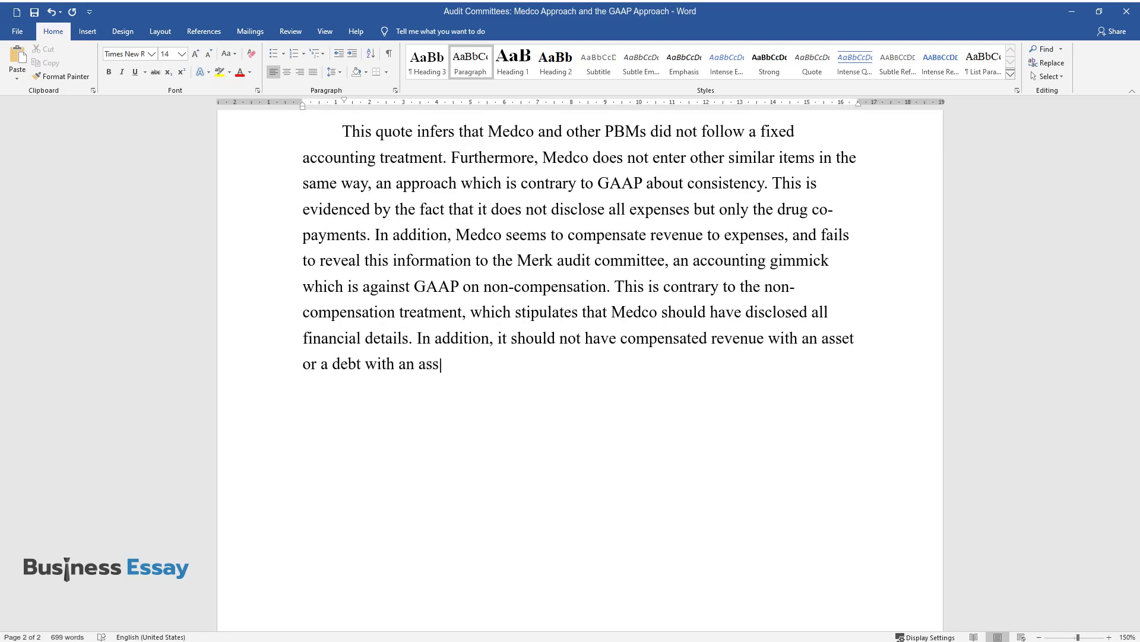
{"action": "type", "text": "et. Medco also seemed not to apply"}
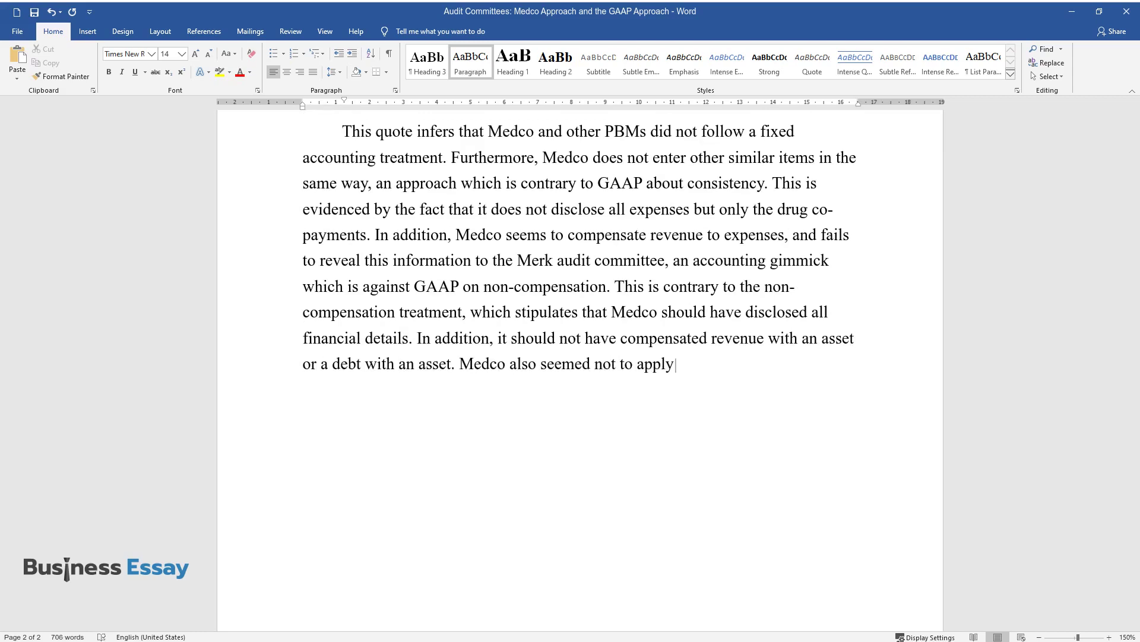
{"action": "type", "text": " the utmost good faith treatment of GAAP as it expensed the c"}
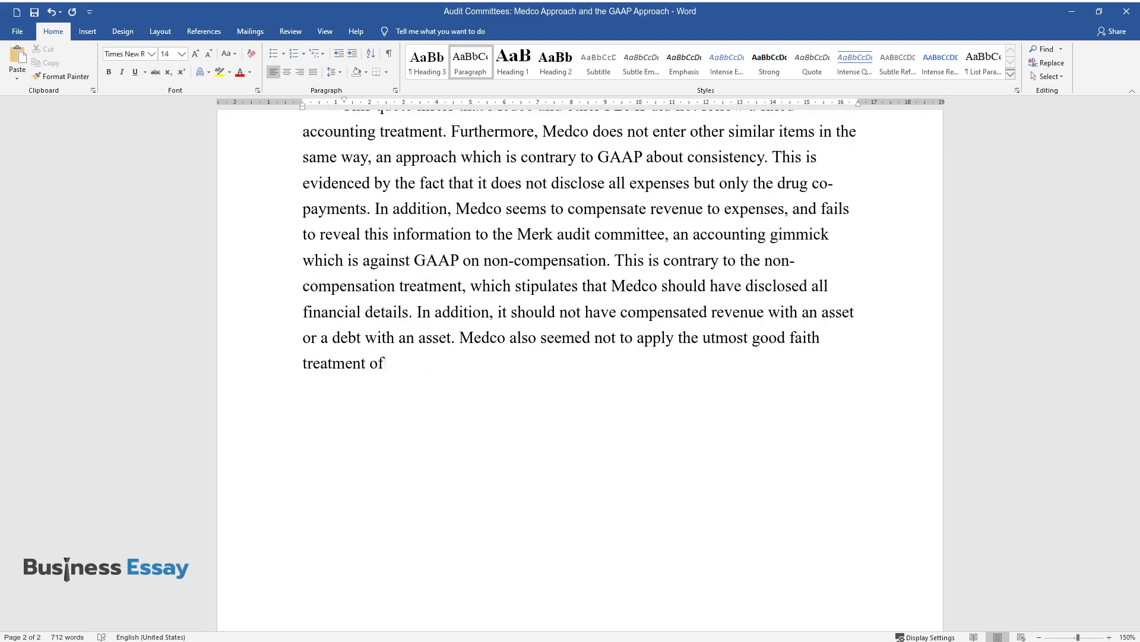
{"action": "type", "text": "o-paymen"}
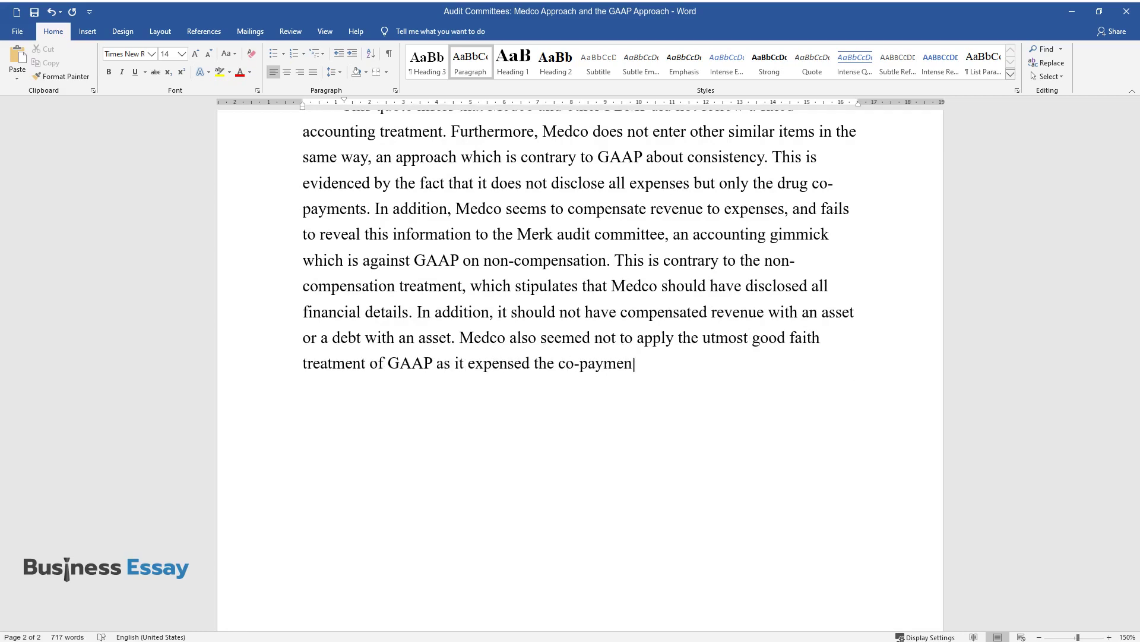
{"action": "type", "text": "ts which were kept by a health insurer."}
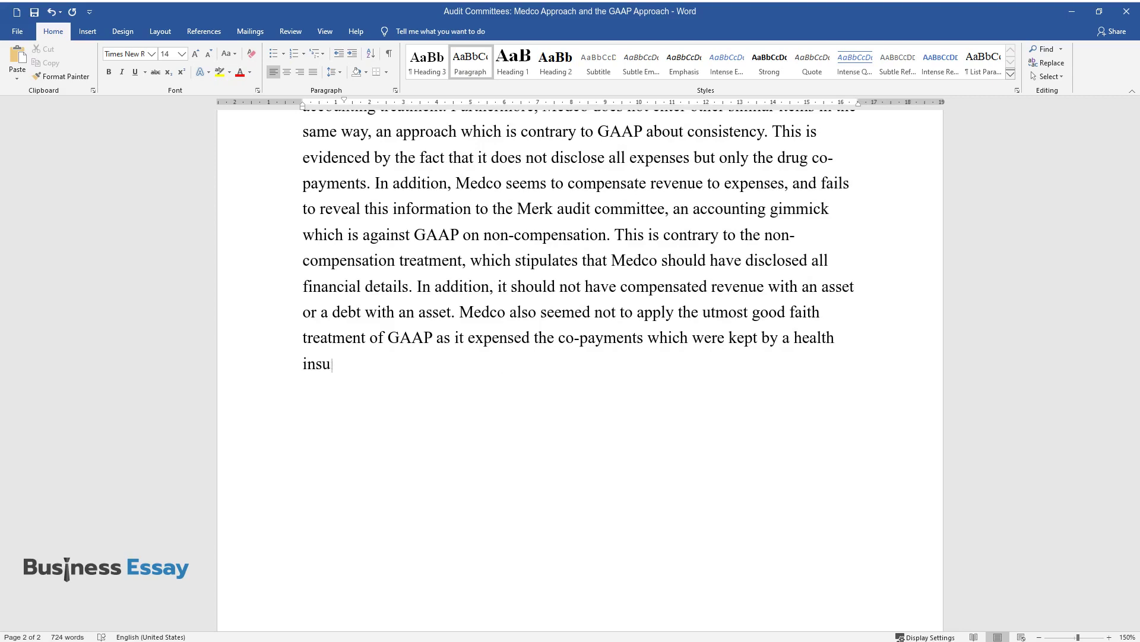
Add heading 'Potential Impacts of the Medco Approach and the GAAP Approach' and begin 'Companies that use…'
{"action": "key", "text": "Return"}
{"action": "type", "text": "Potential I"}
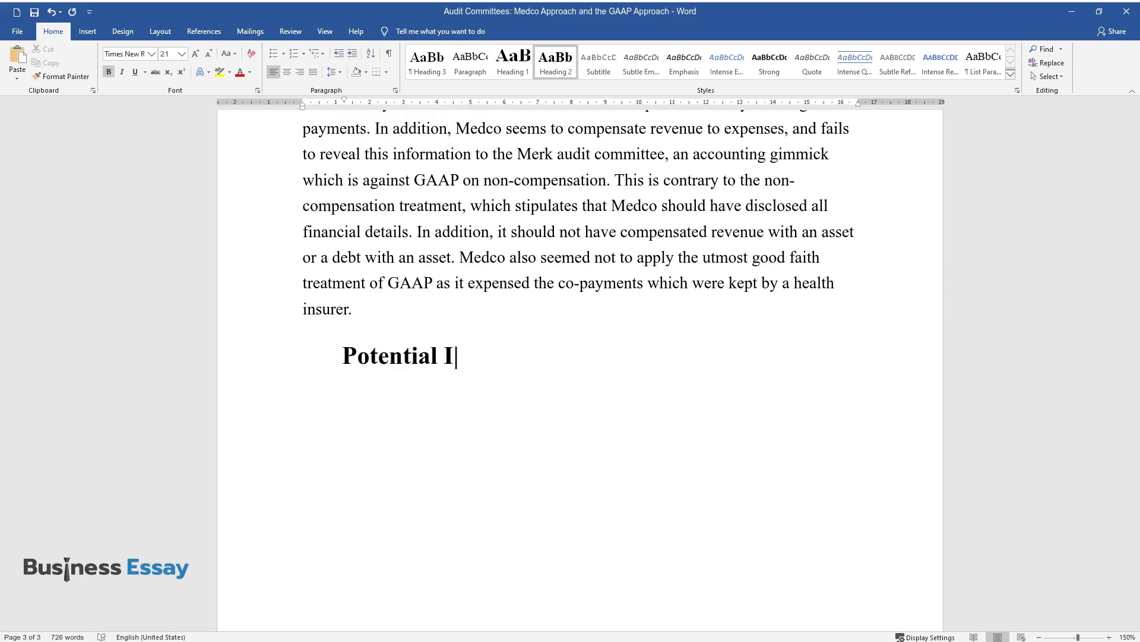
{"action": "type", "text": "mpacts of the Medco Approach an"}
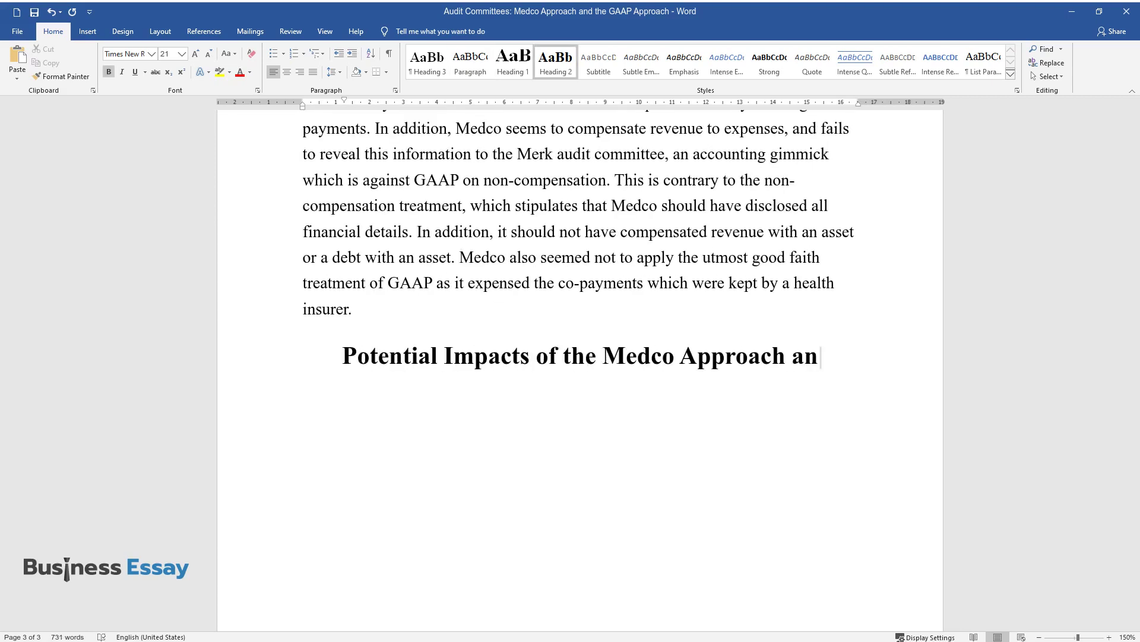
{"action": "type", "text": "d the GAAP Approach"}
{"action": "key", "text": "Return"}
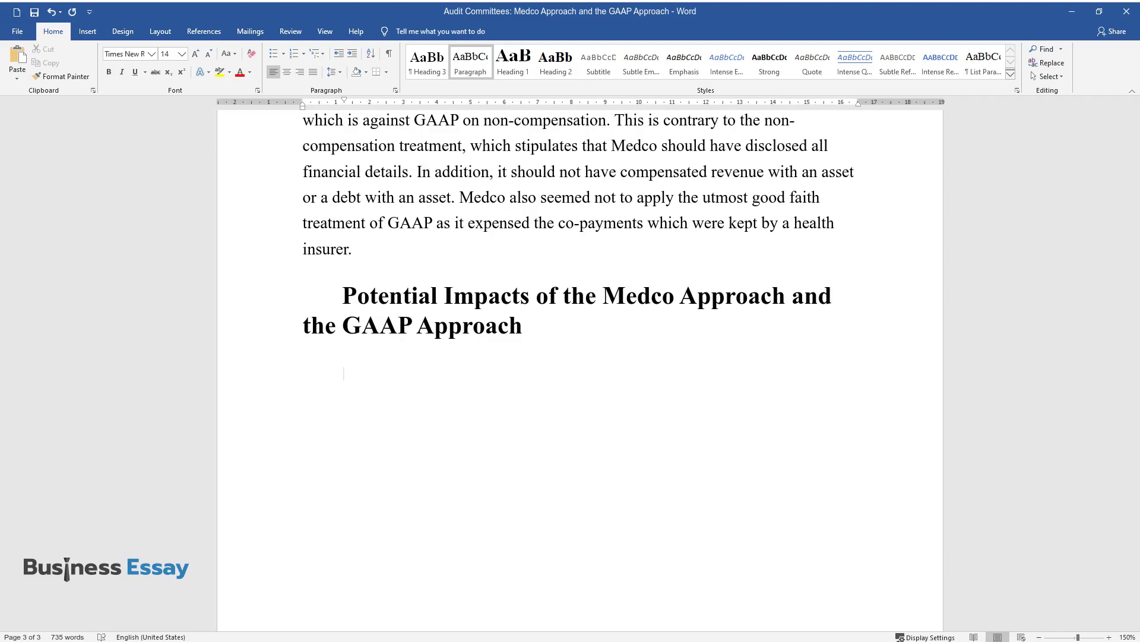
{"action": "type", "text": "Companies that use Medco's acco"}
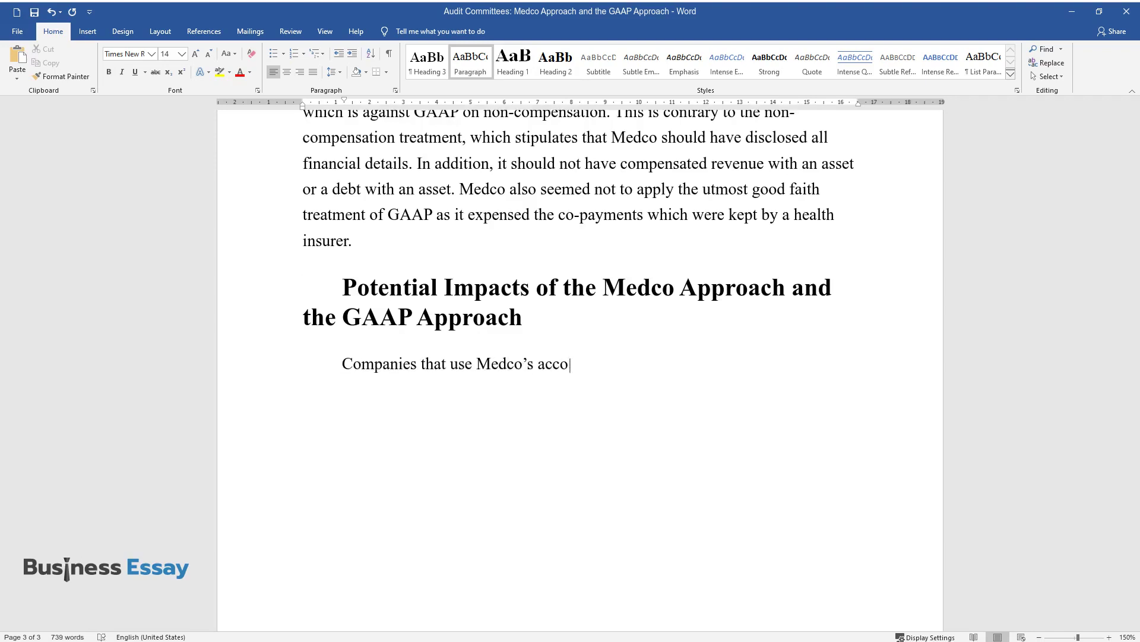
{"action": "type", "text": "unting gimmicks are bound to face a lo"}
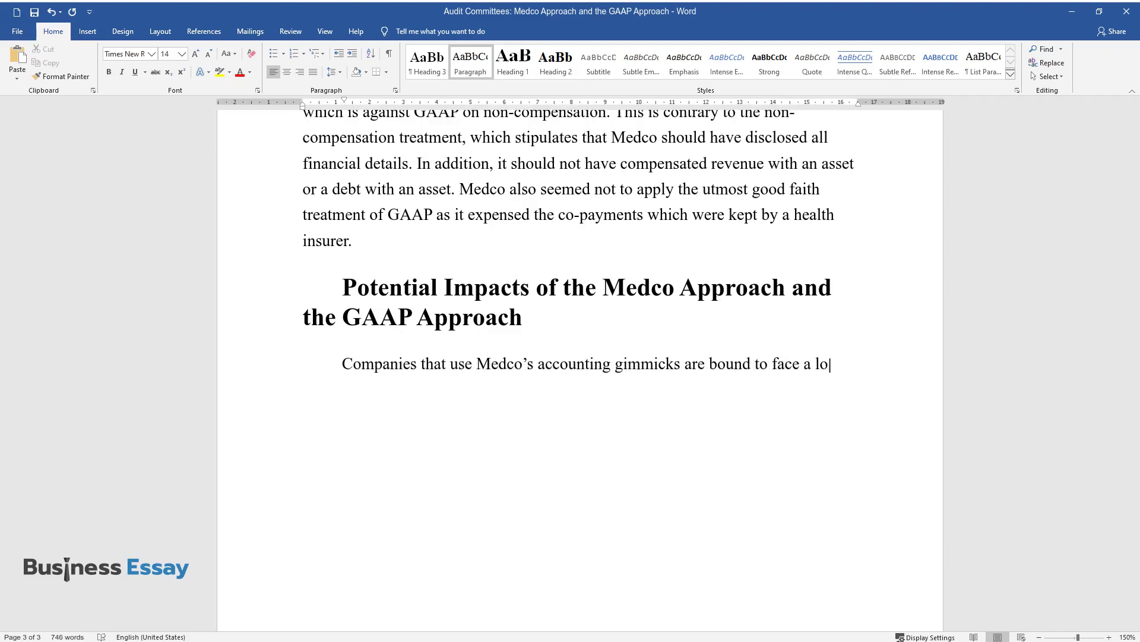
{"action": "type", "text": "t of challenges and uncertainties in t"}
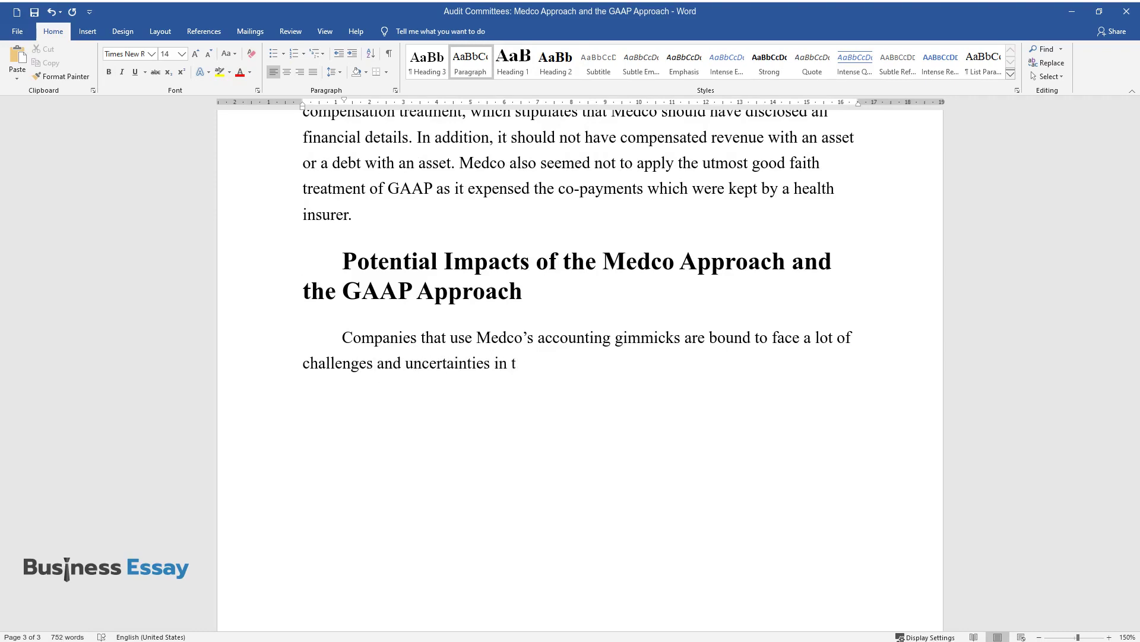
{"action": "type", "text": "he course of operations. This may nega"}
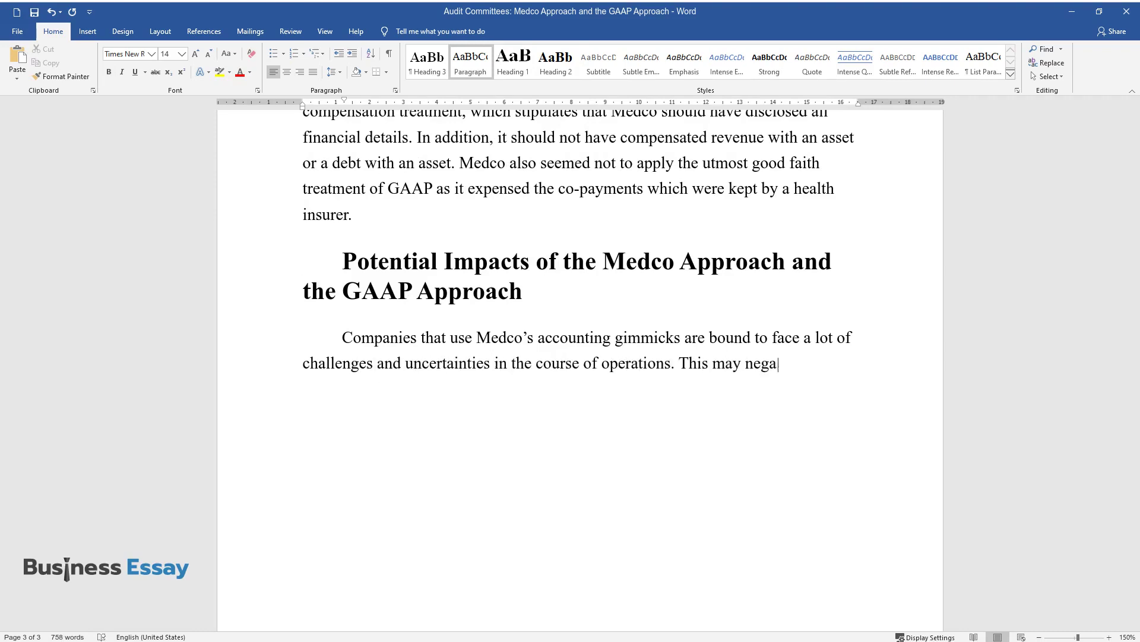
{"action": "type", "text": "tively influence the investo"}
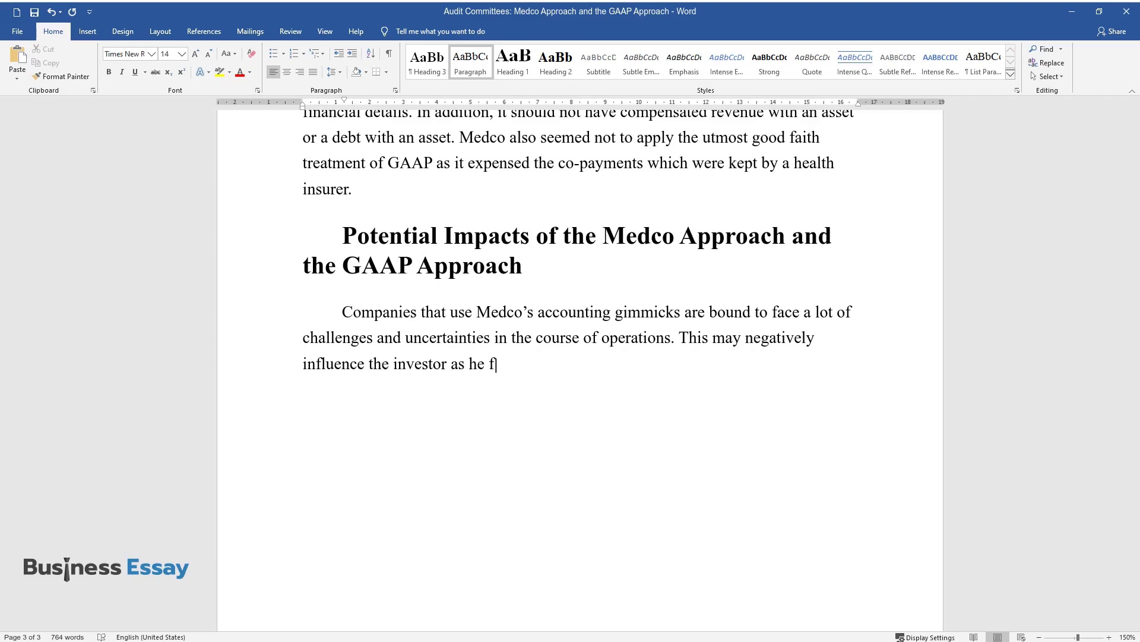
{"action": "type", "text": "r as he fails to get a truer picture of the fin"}
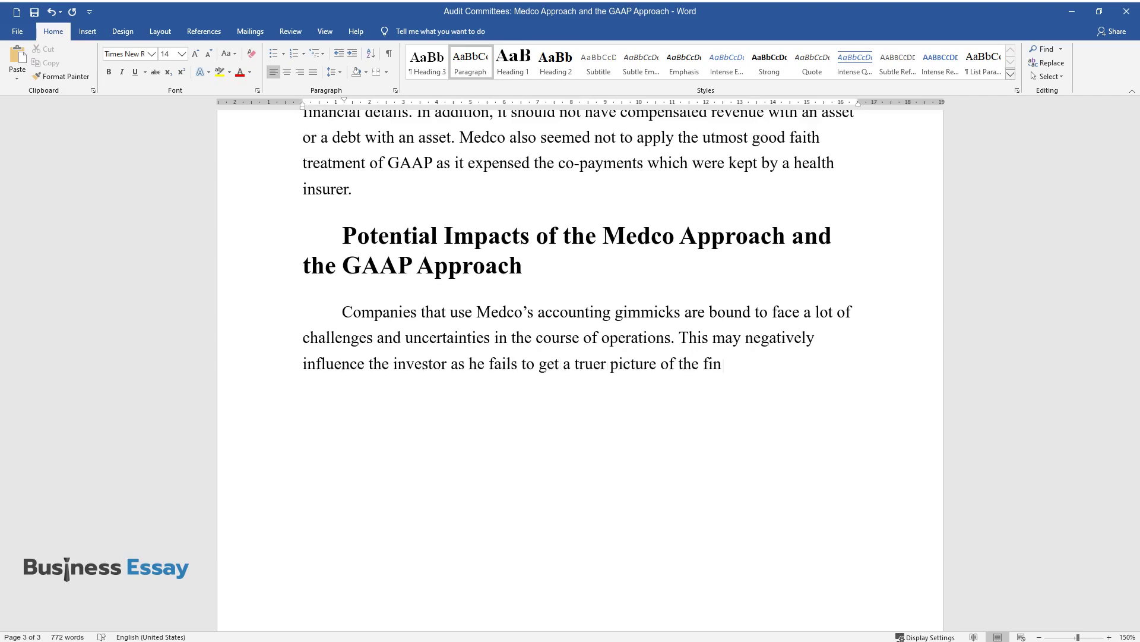
{"action": "type", "text": "ancial position of the company and he "}
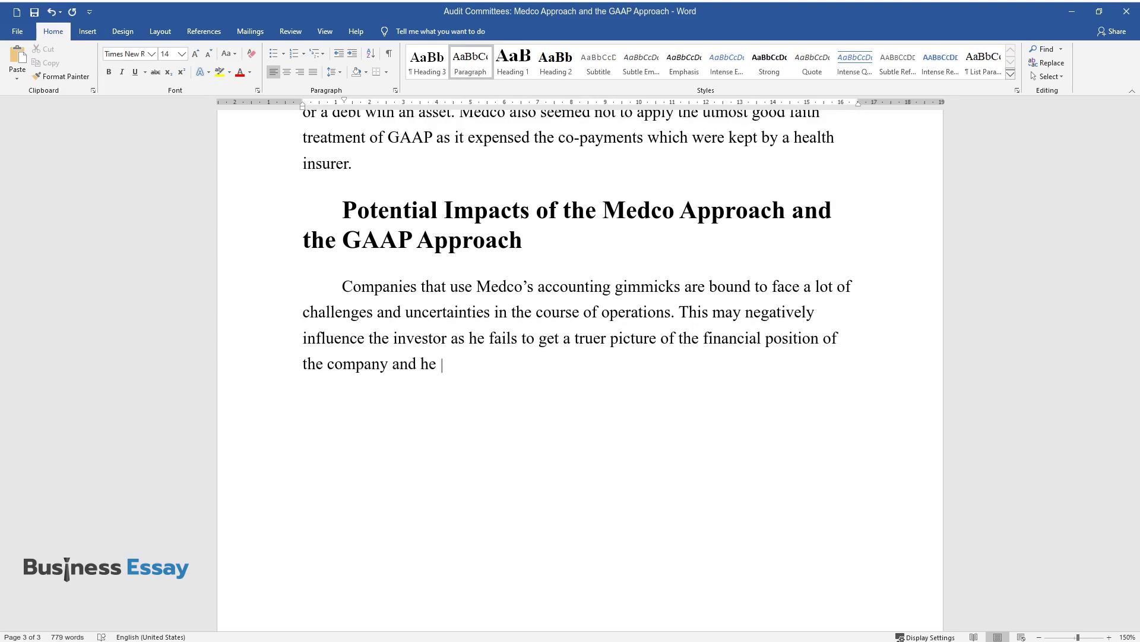
{"action": "type", "text": "may therefore incur losses unknowingly."}
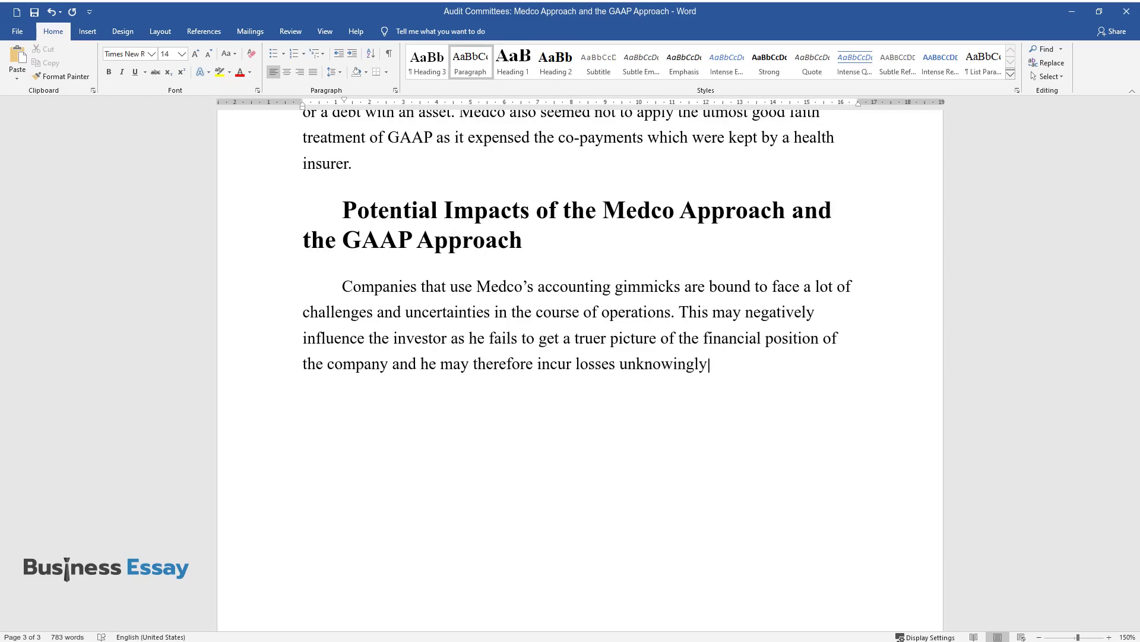
End the 'Companies that use Medco's accounting gimmicks…' paragraph after 'incur losses unknowingly.'
{"action": "key", "text": "Return"}
Finish the earnings-quality paragraph, add heading 'My Opinion on the Best Way to Account For Drug Co-payments', and begin its body
{"action": "type", "text": "The quality of "}
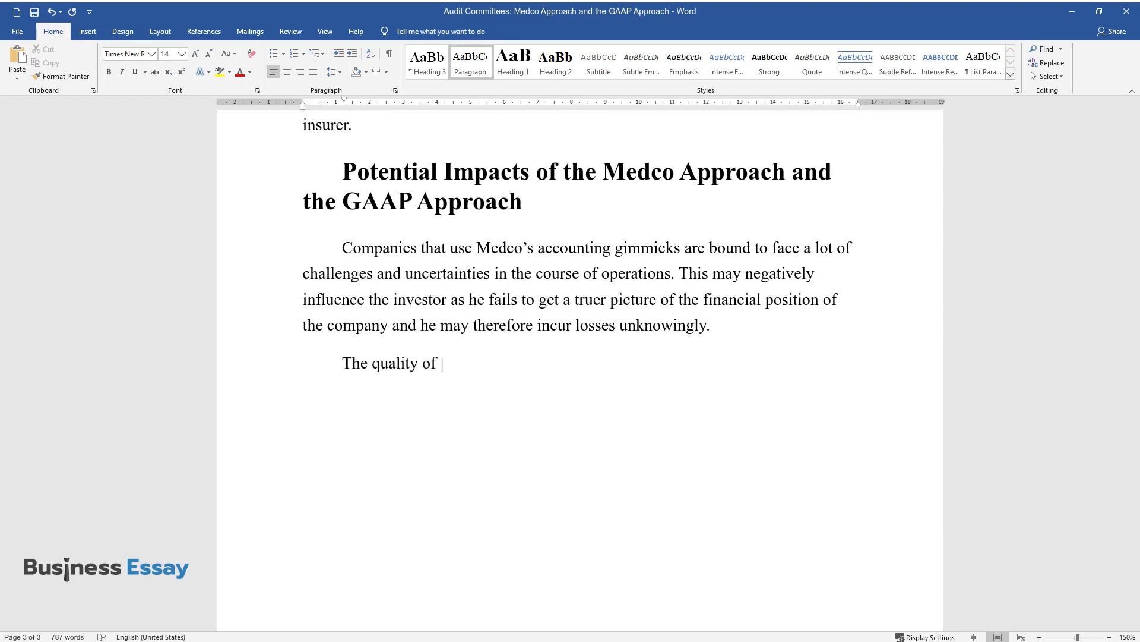
{"action": "type", "text": "earnings for a Medco-like company ma"}
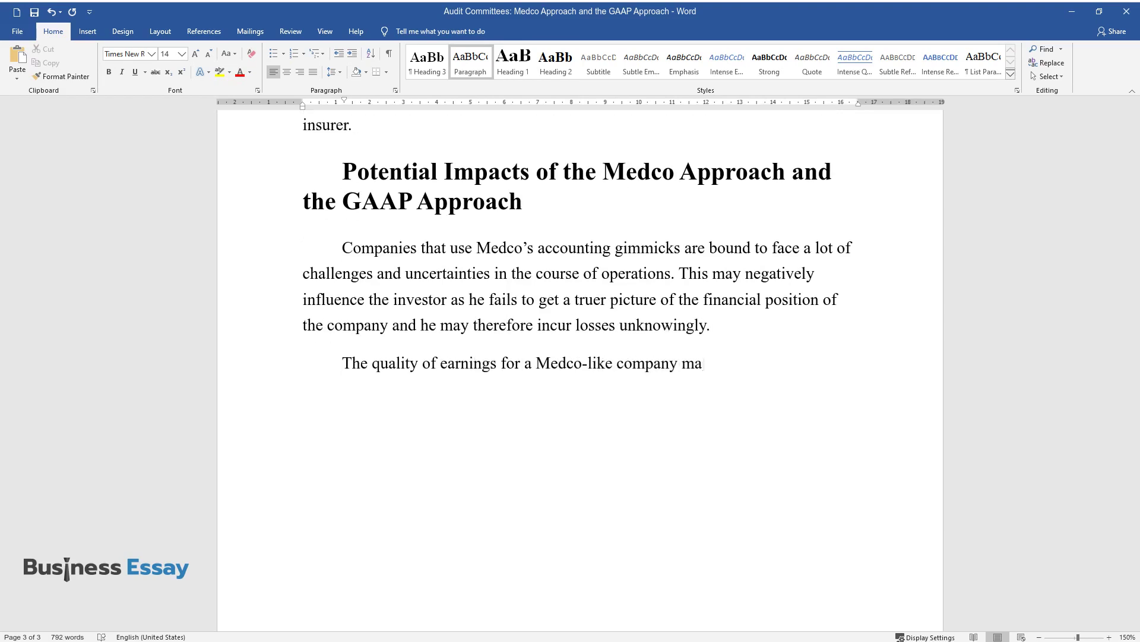
{"action": "type", "text": "y be questioned creating uncertainty"}
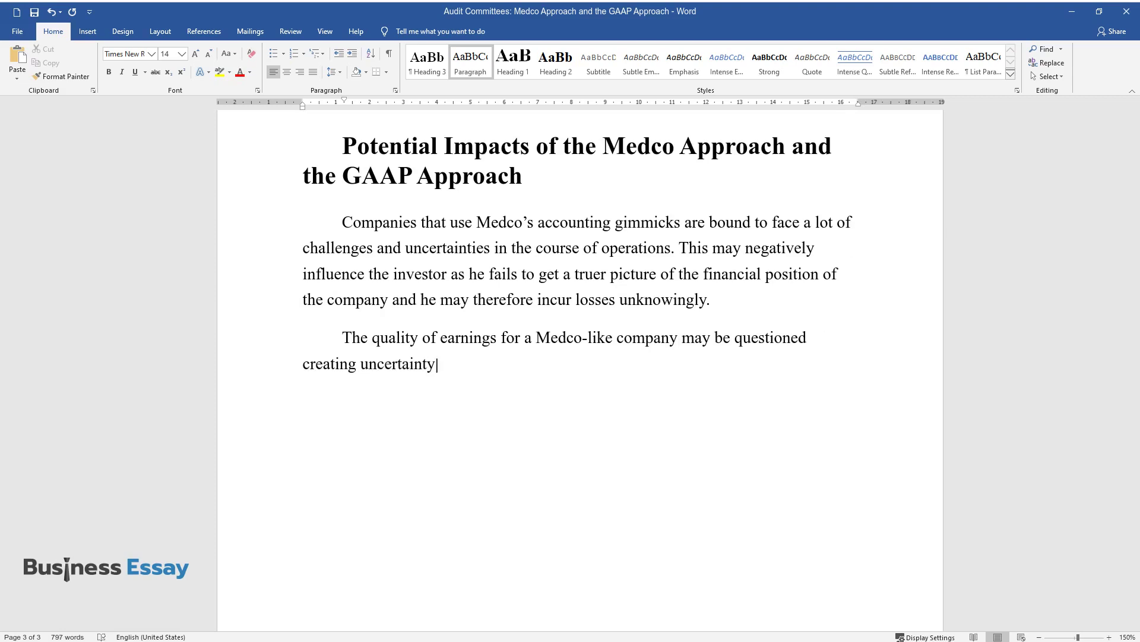
{"action": "type", "text": " on its financial prowess hence its"}
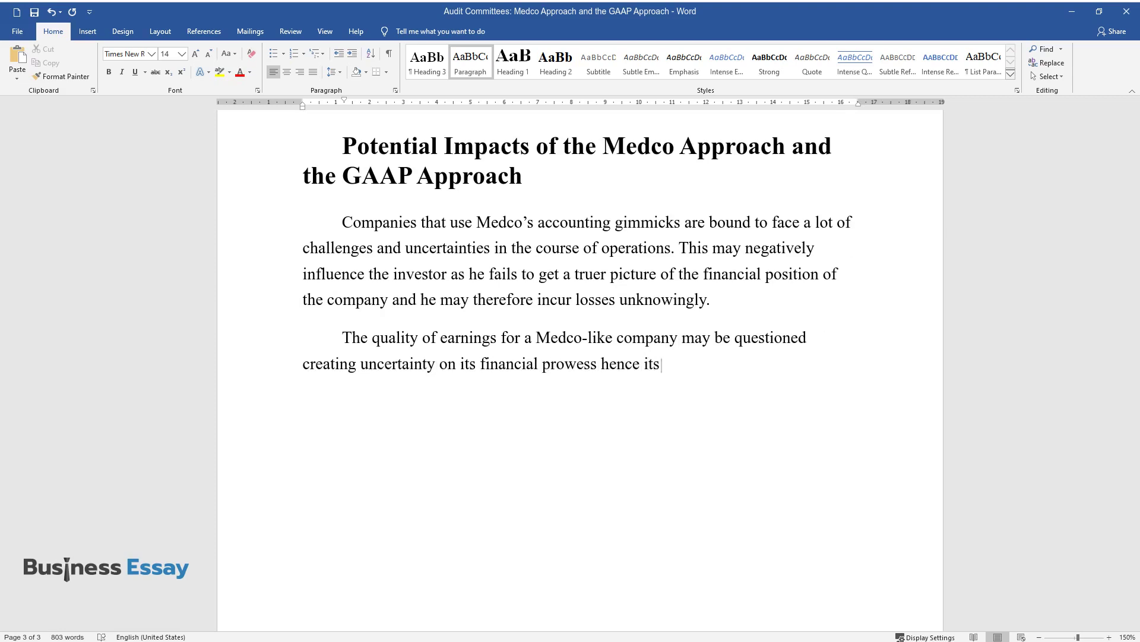
{"action": "type", "text": " survival. This may scare away inves"}
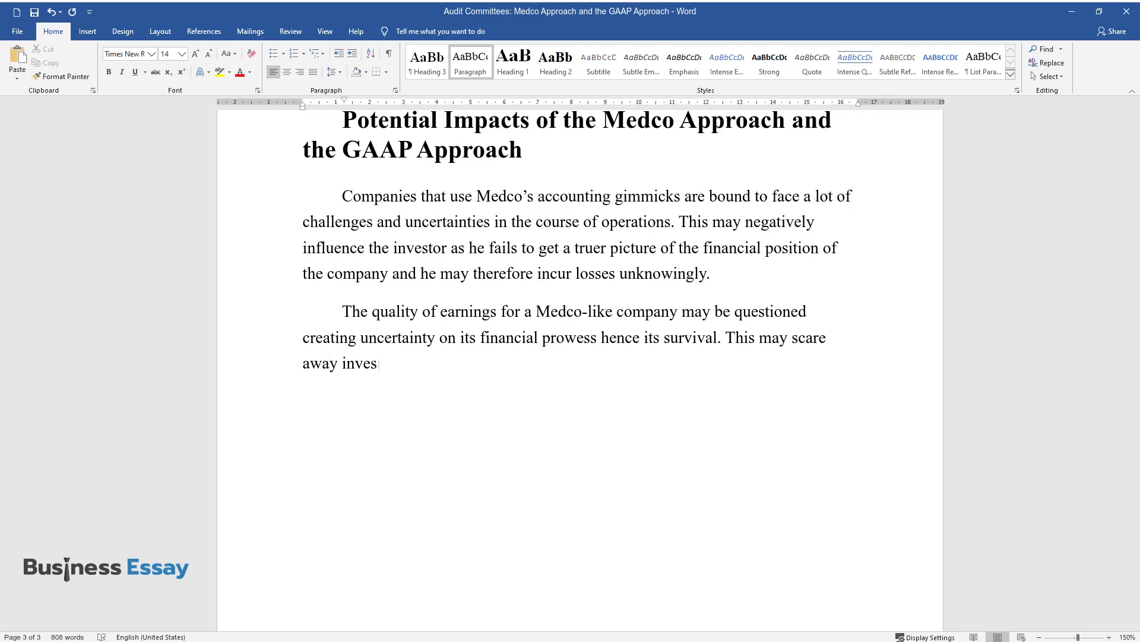
{"action": "type", "text": "tors as they lack confidence in achi"}
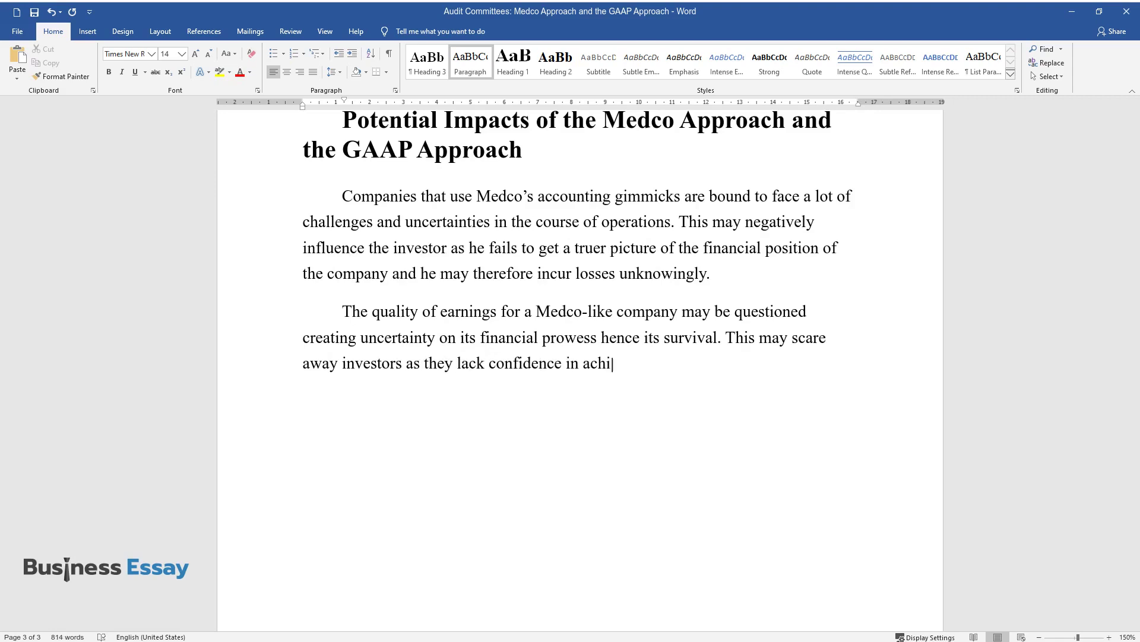
{"action": "type", "text": "eving positive returns on their inv"}
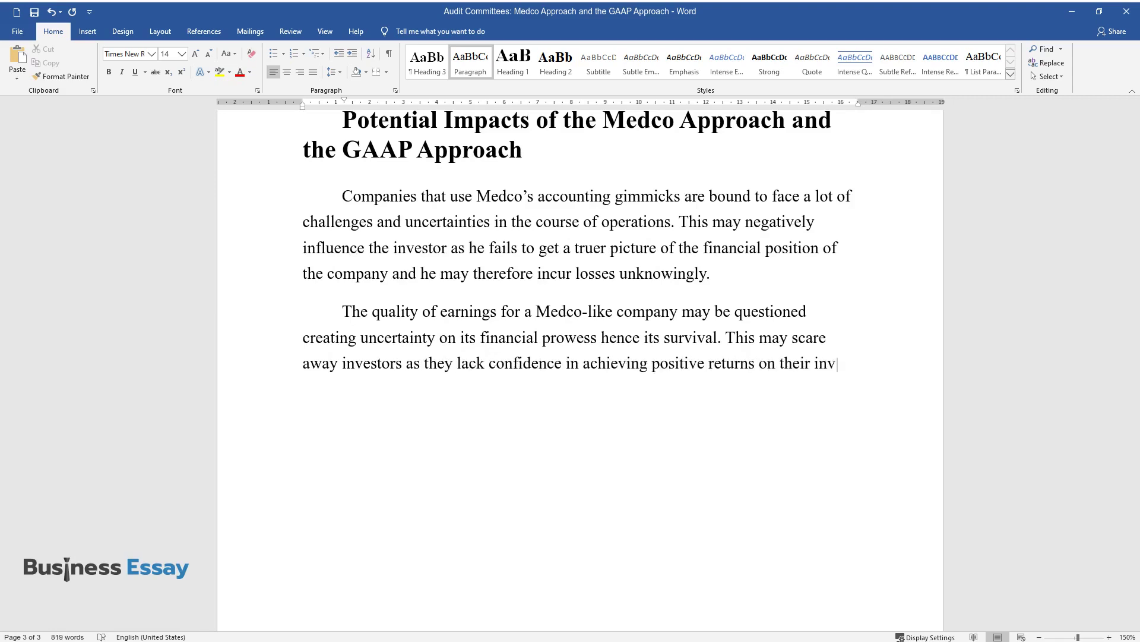
{"action": "type", "text": "estment. The Medco approach can resu"}
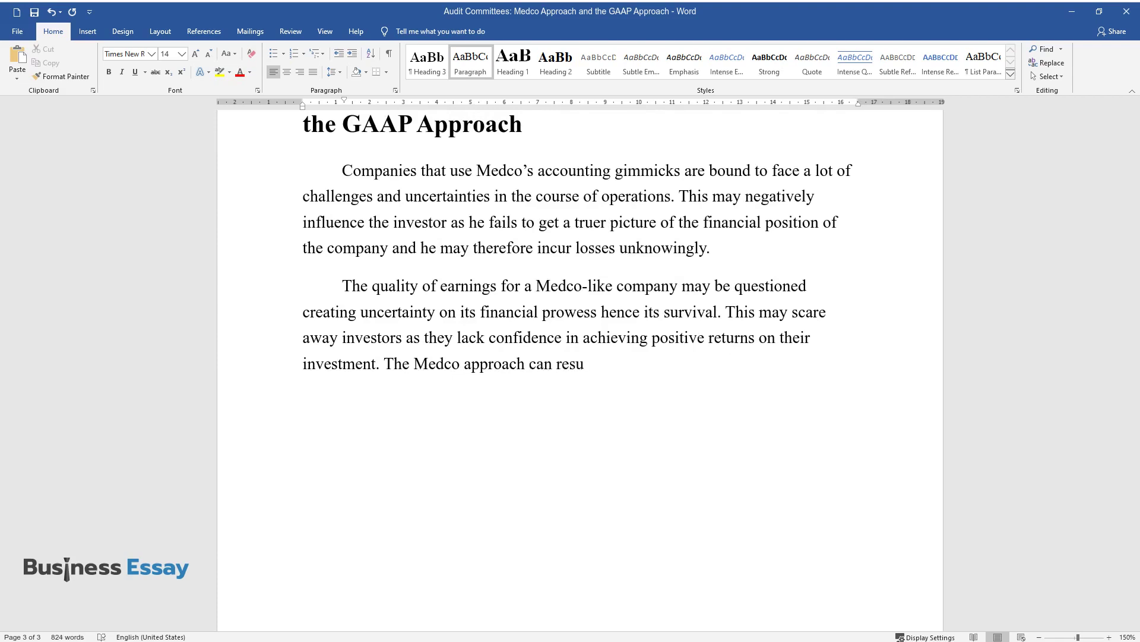
{"action": "type", "text": "lt in losses due to the indeterminat"}
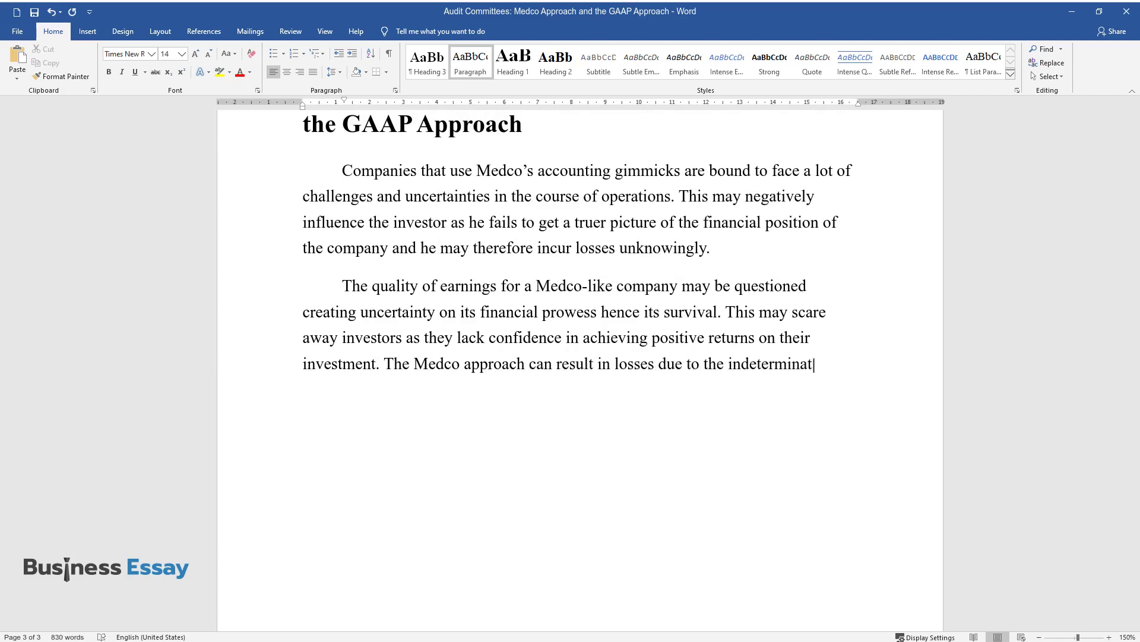
{"action": "type", "text": "e nature of currency movement as a r"}
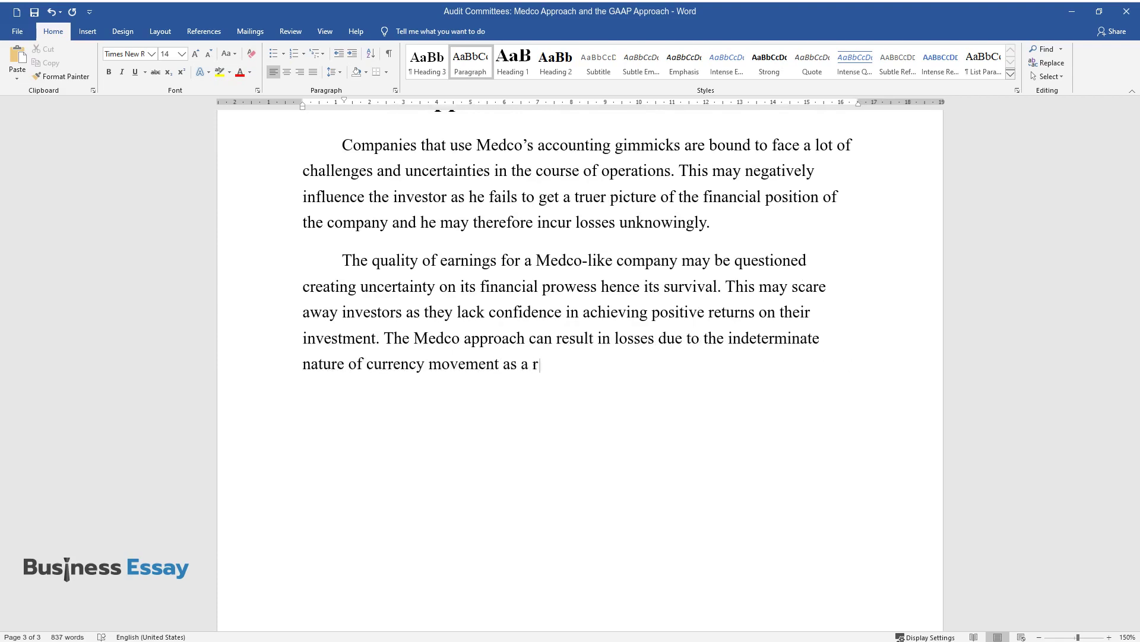
{"action": "type", "text": "esult of the accounting gimmicks Me"}
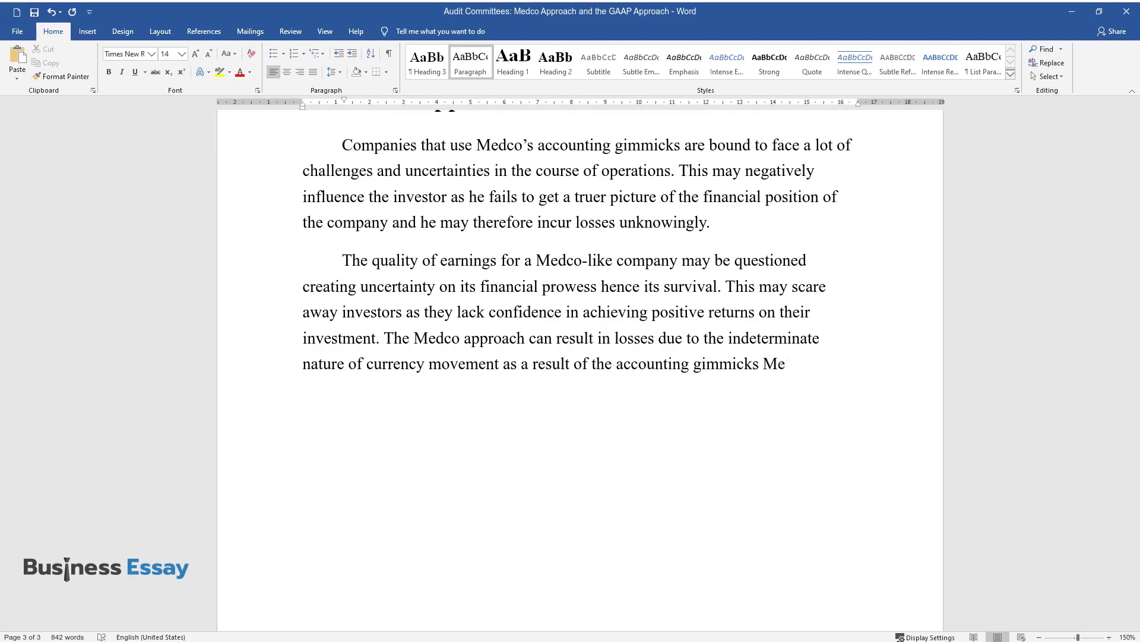
{"action": "type", "text": "dco applies. This can scare away for"}
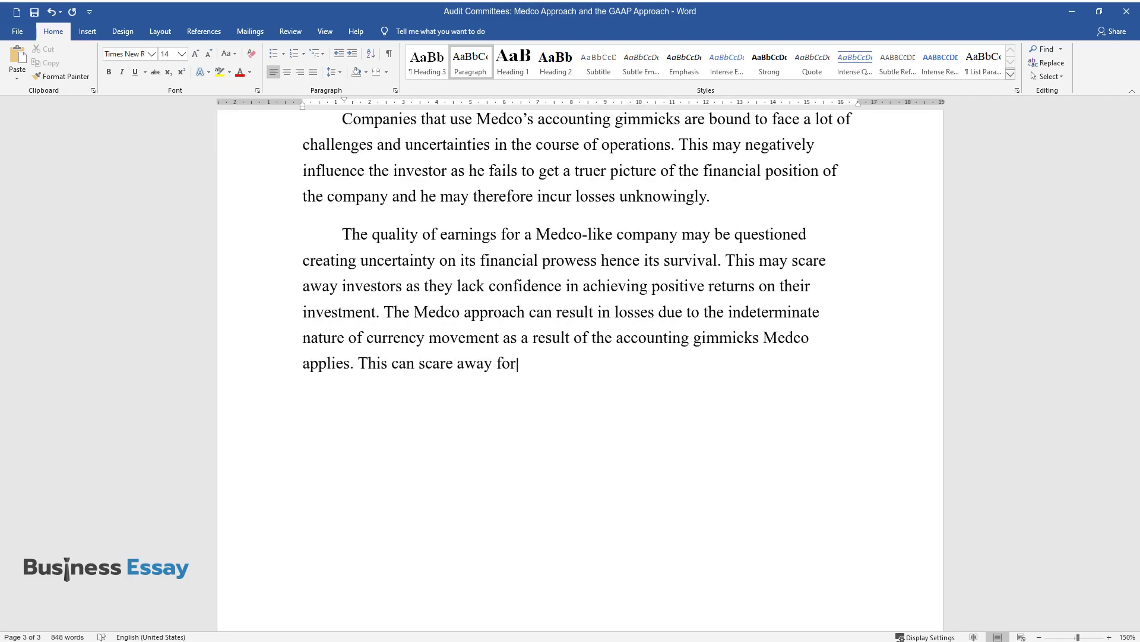
{"action": "type", "text": "eign investors as they are not sure "}
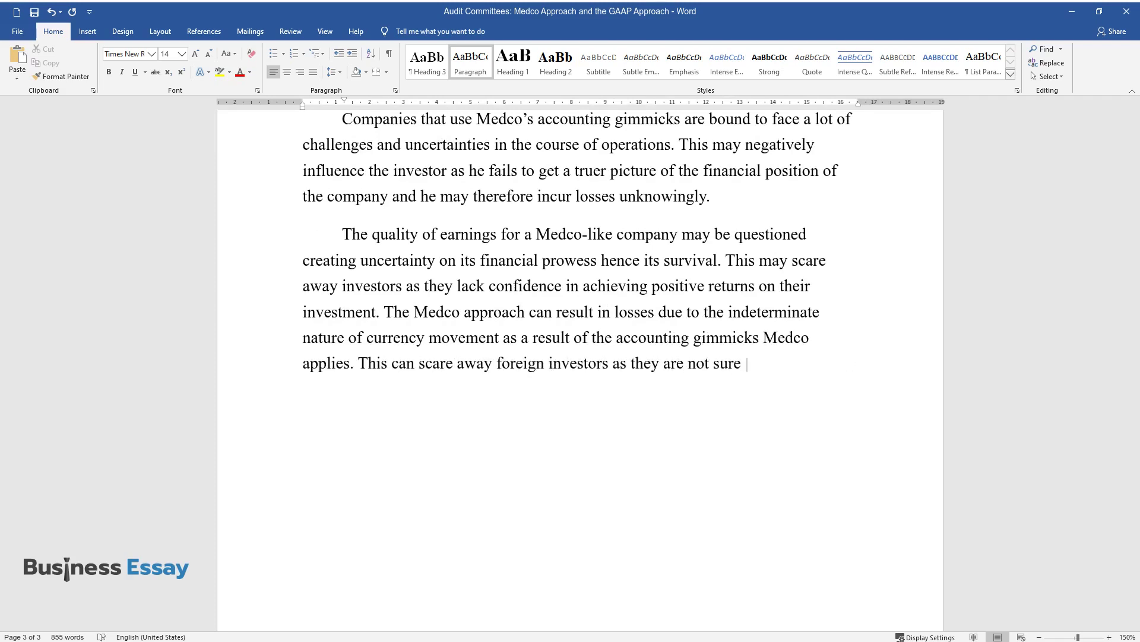
{"action": "type", "text": "of achiev"}
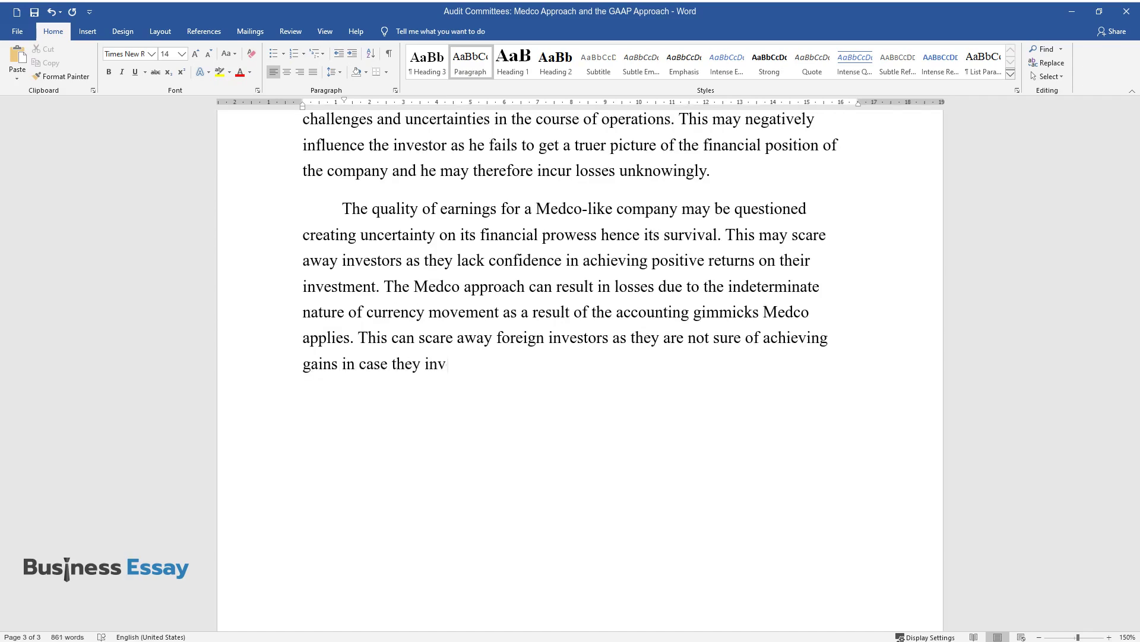
{"action": "type", "text": "ing gains in case they invest in the company. On the other han"}
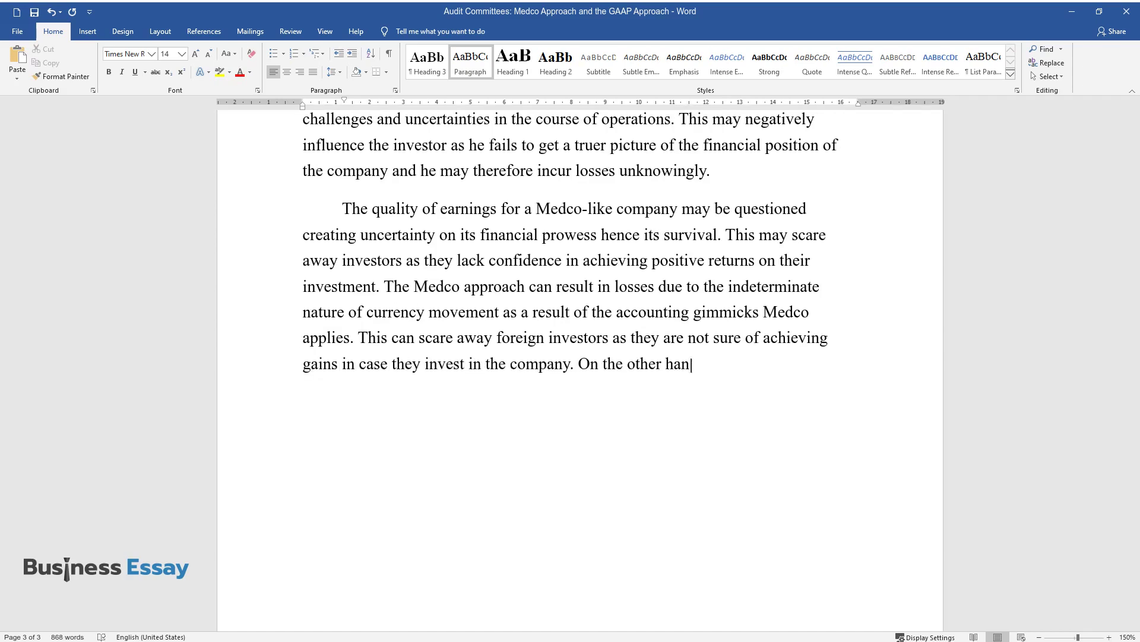
{"action": "type", "text": "d, the company which uses the GAAP approach "}
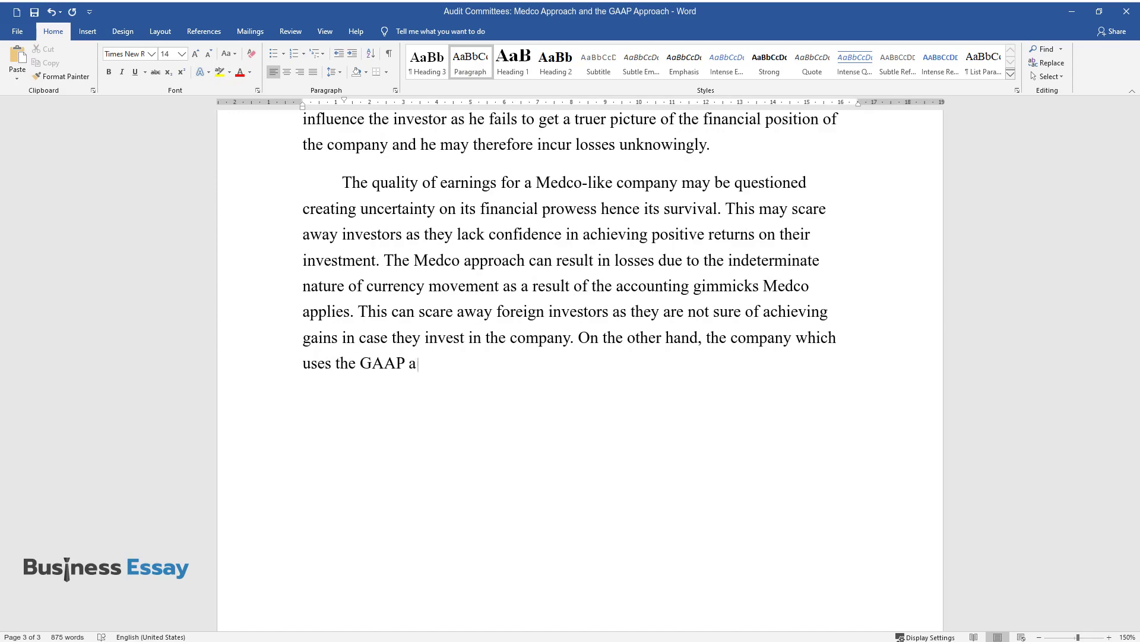
{"action": "type", "text": "(\"other approach\") is geared"}
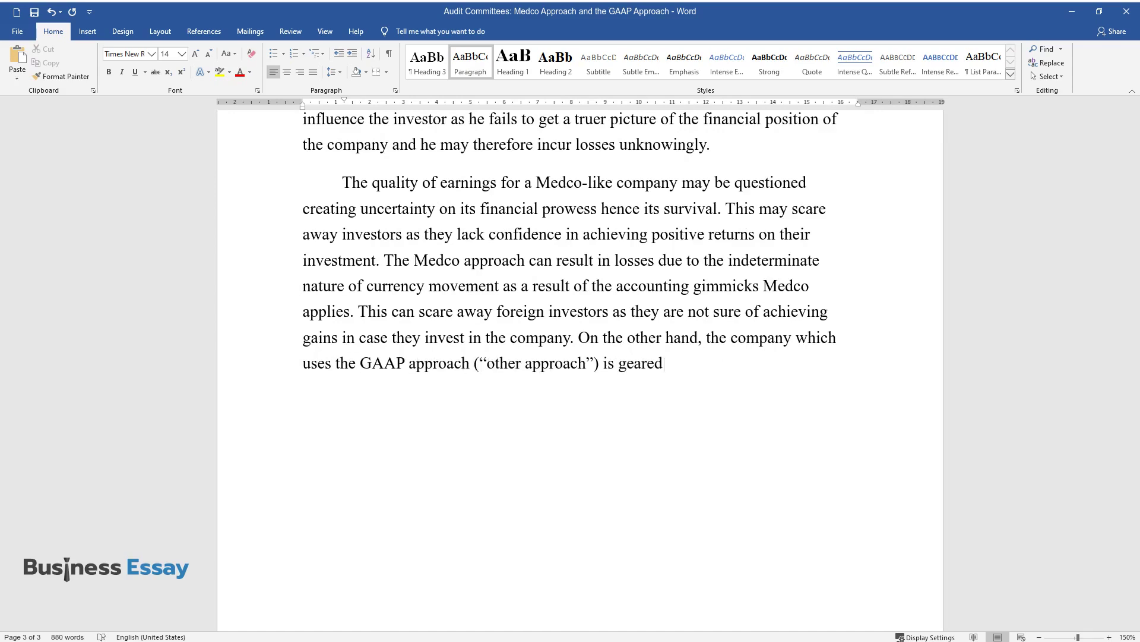
{"action": "type", "text": " towards success as it enhances a true and fair opinion and det"}
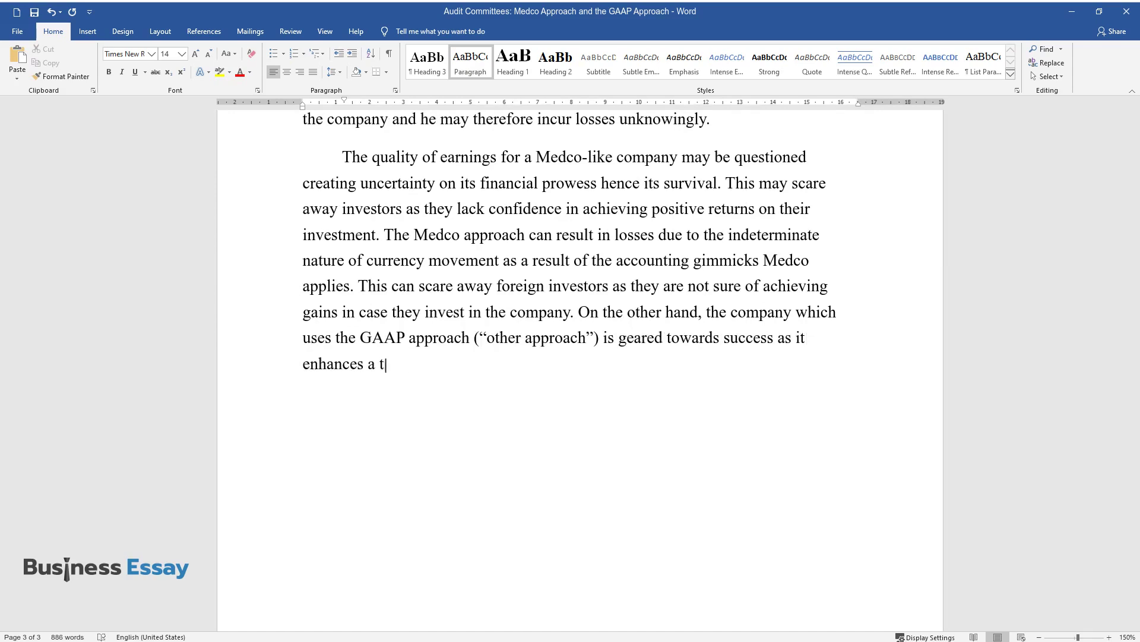
{"action": "type", "text": "erminati"}
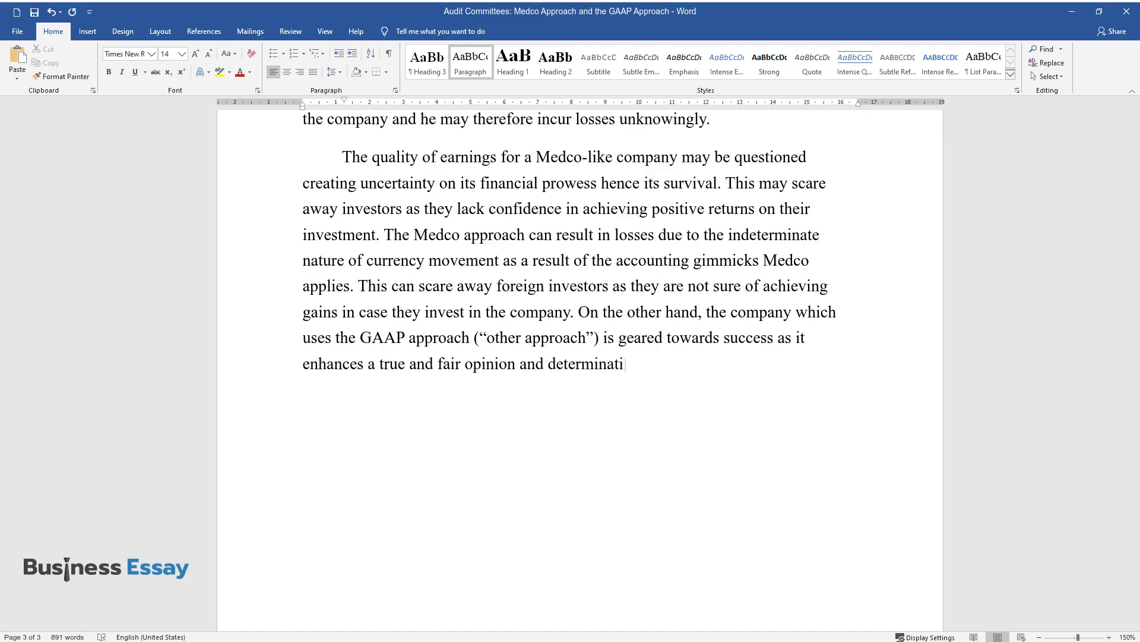
{"action": "type", "text": "on in terms of its financial positio"}
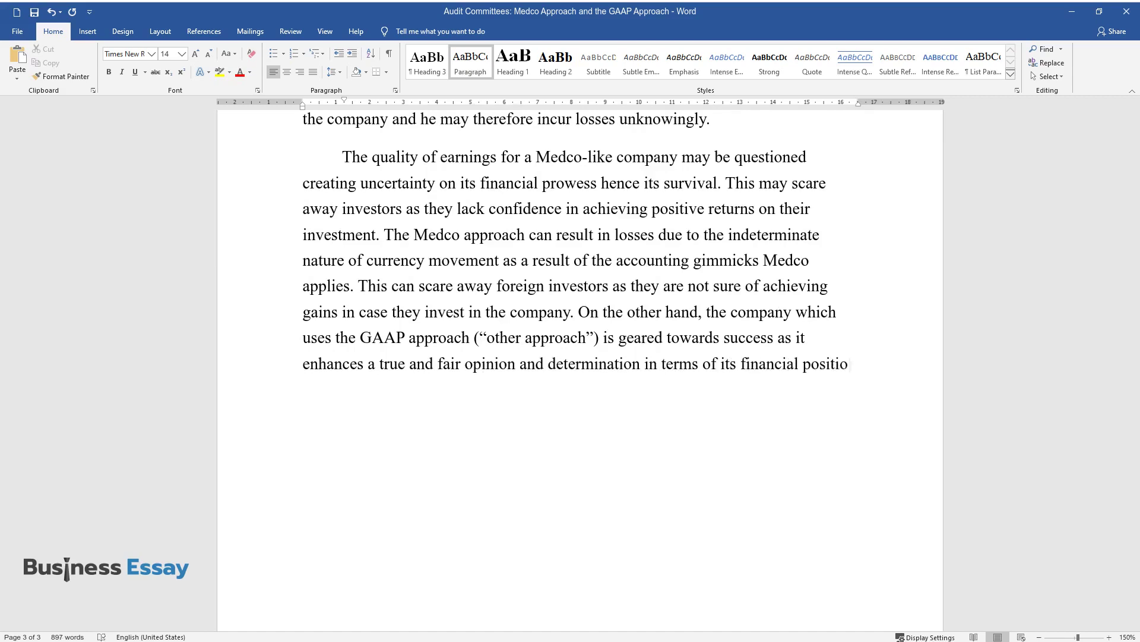
{"action": "type", "text": "n. Such a company will enhance the "}
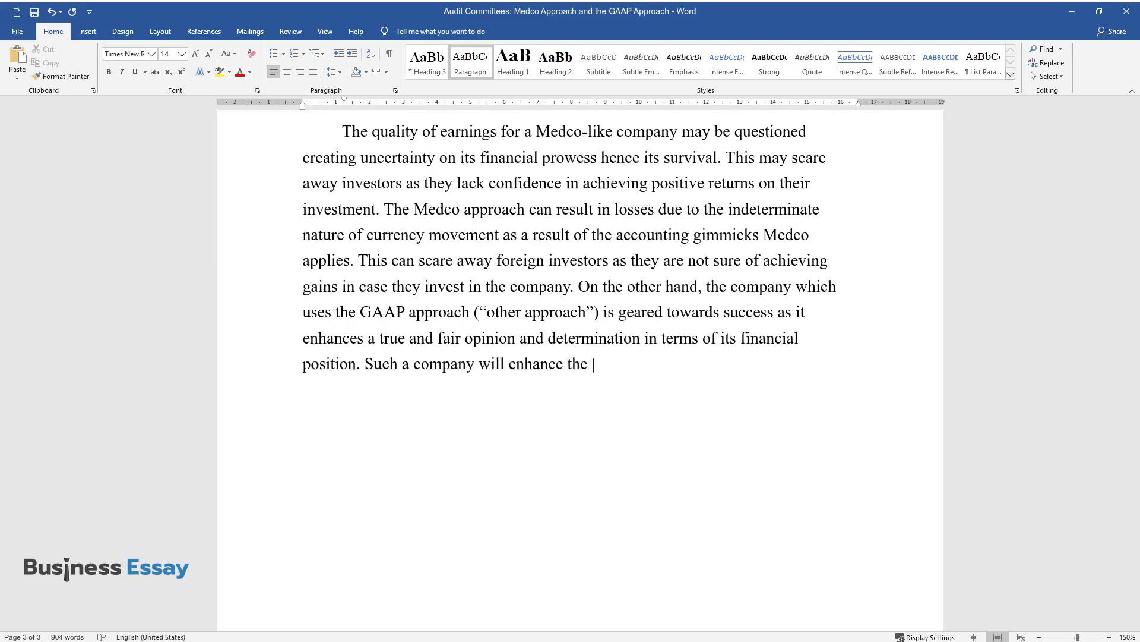
{"action": "type", "text": "quality of its earnings because of t"}
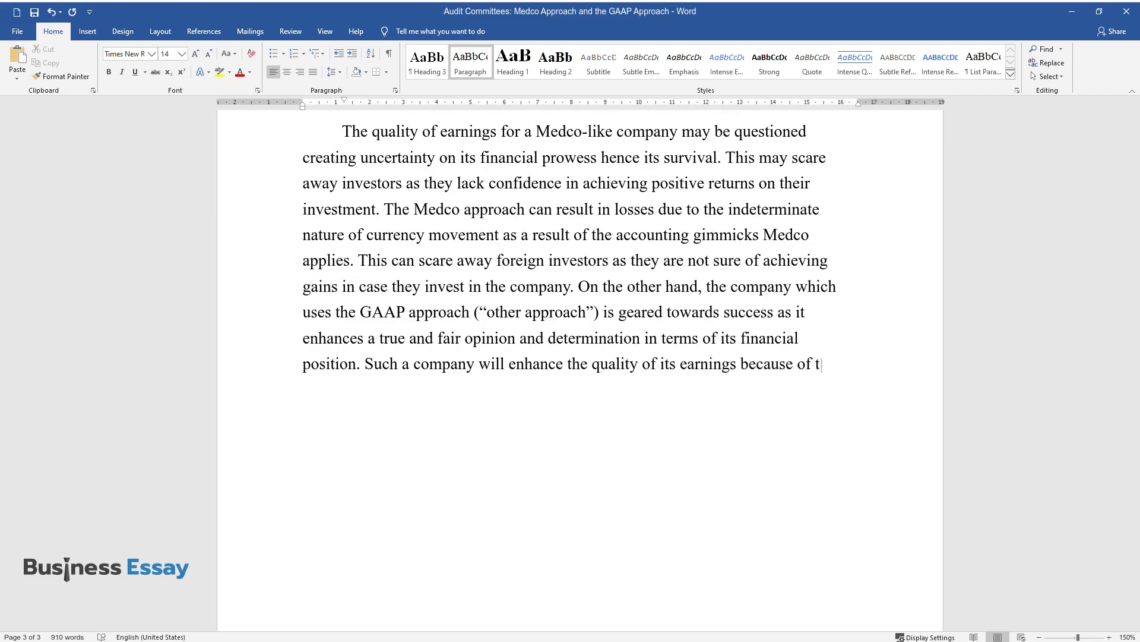
{"action": "type", "text": "he influx of both foreign and local investors"}
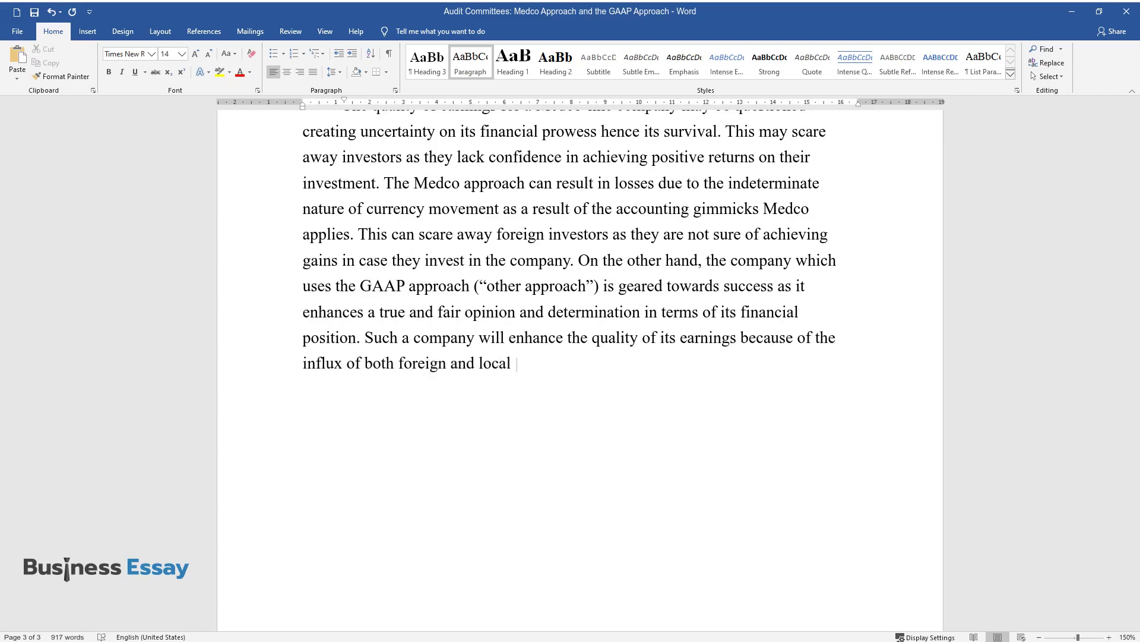
{"action": "type", "text": ". This is because its appr"}
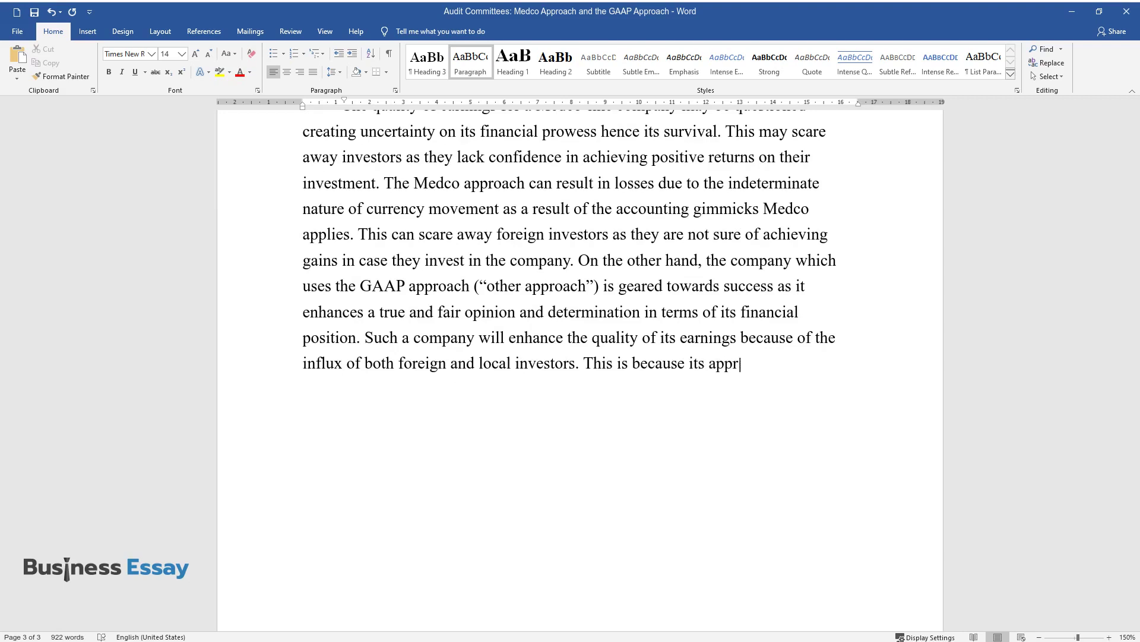
{"action": "type", "text": "oach eliminates uncertainty as its r"}
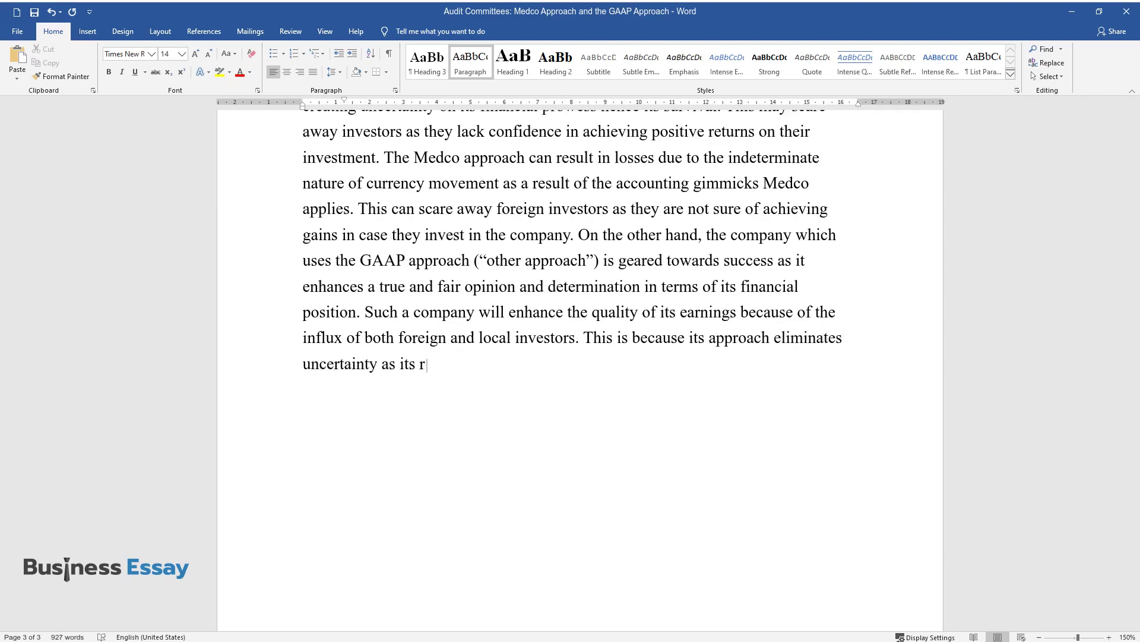
{"action": "type", "text": "evenues and tax rates can be well de"}
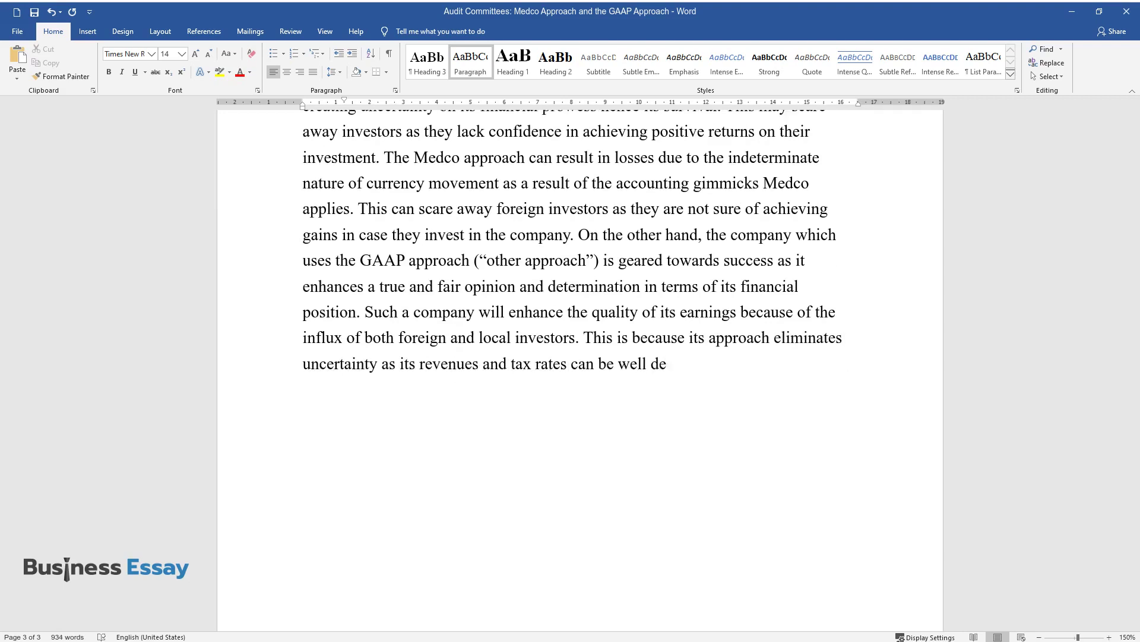
{"action": "type", "text": "termined, the nonrecurring items and"}
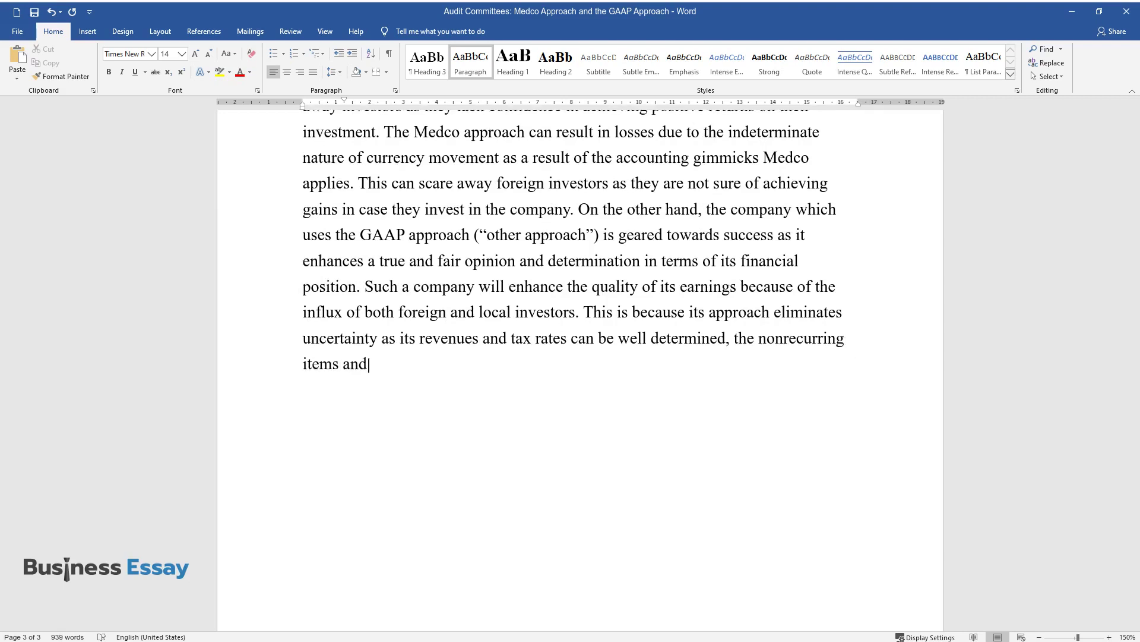
{"action": "type", "text": " accounting gimmicks are stopped and"}
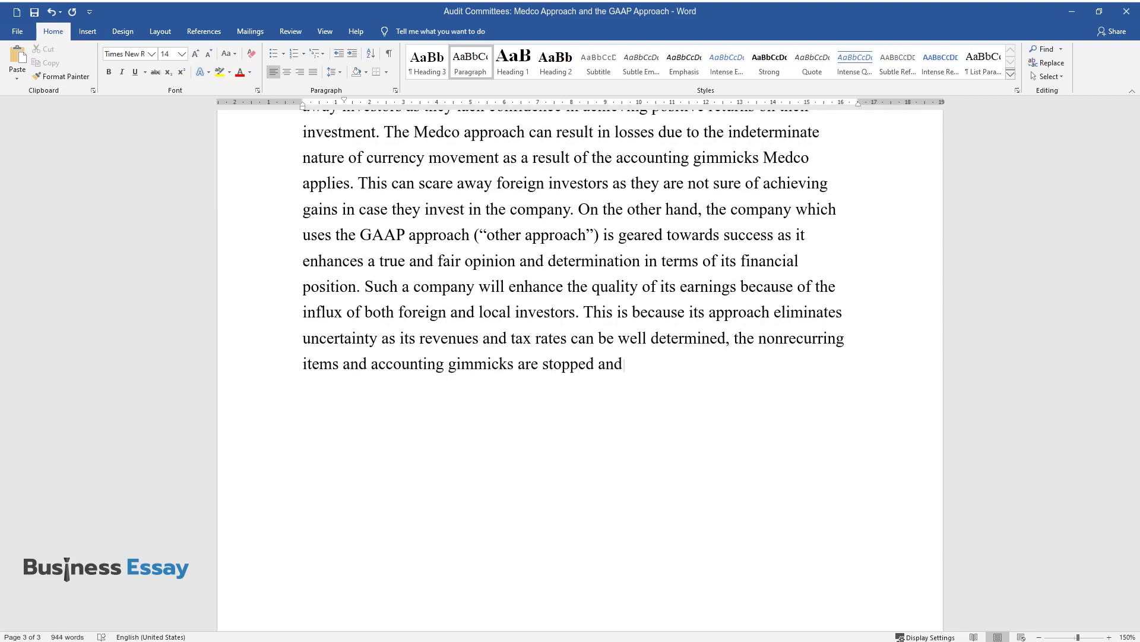
{"action": "type", "text": " this results to an increase in rev"}
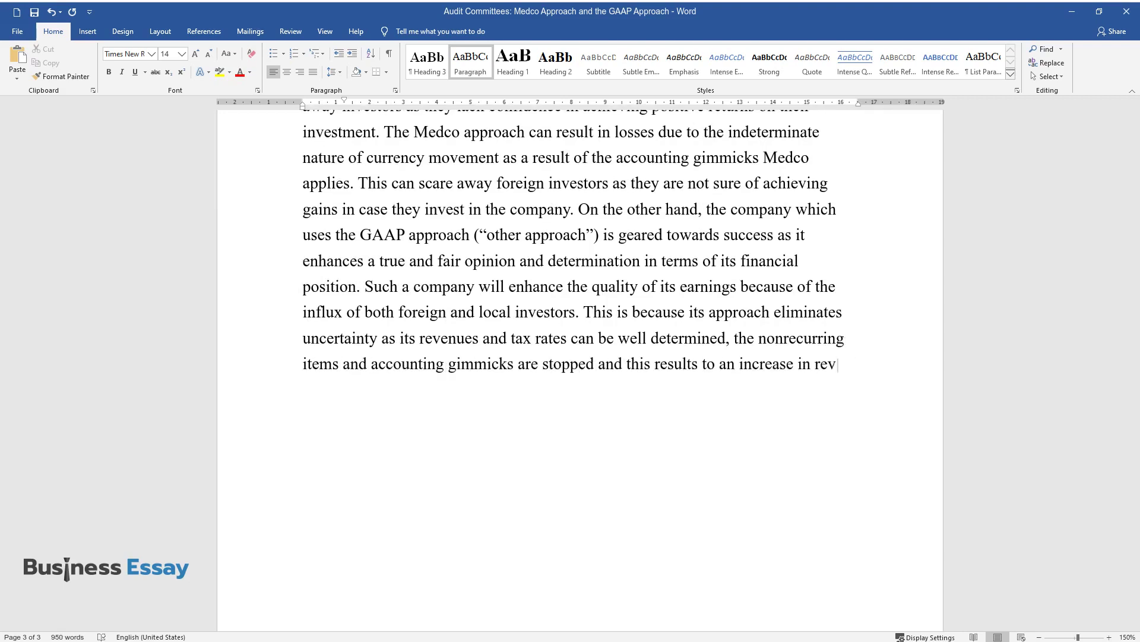
{"action": "type", "text": "enue."}
{"action": "key", "text": "ctrl+Return"}
{"action": "type", "text": "My Opinion "}
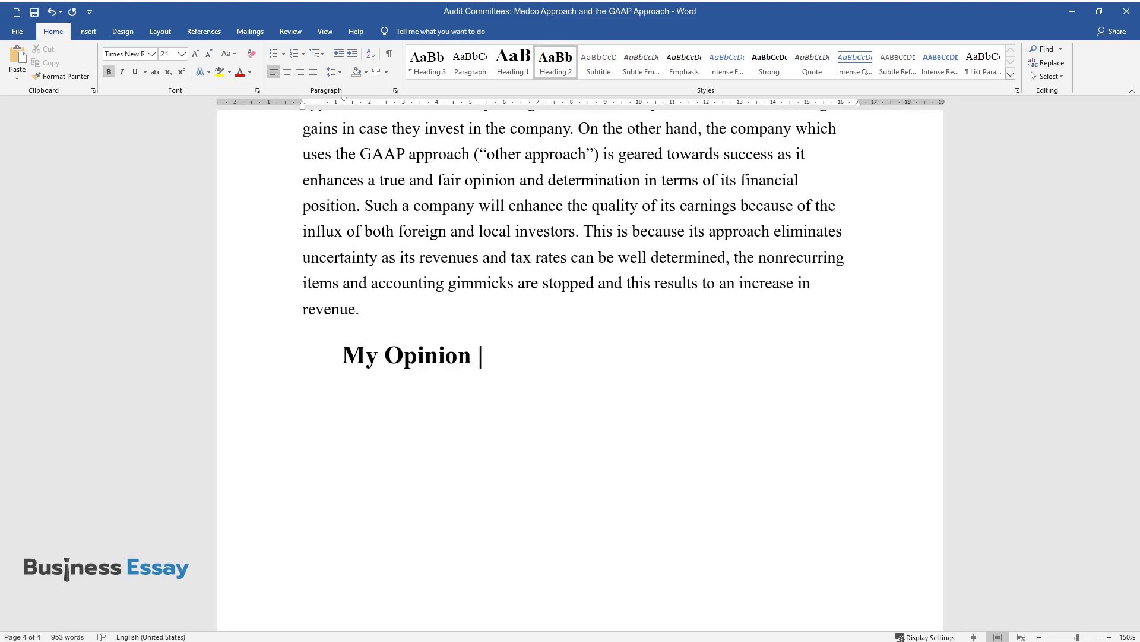
{"action": "type", "text": "on the Best Way to Account For Drug Co-payments"}
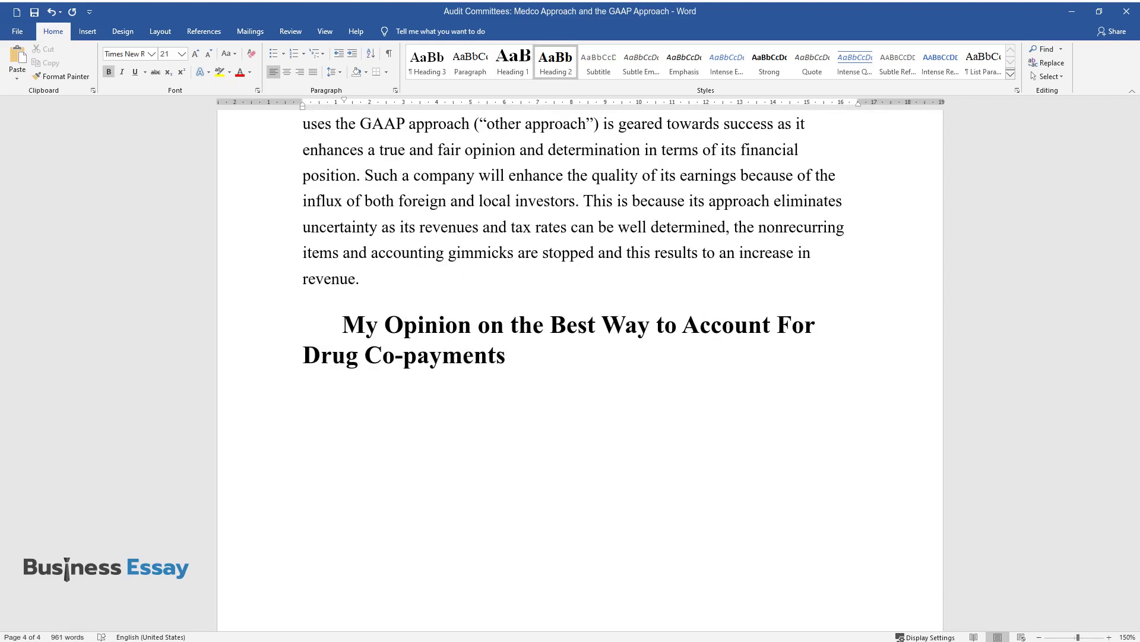
{"action": "key", "text": "Return"}
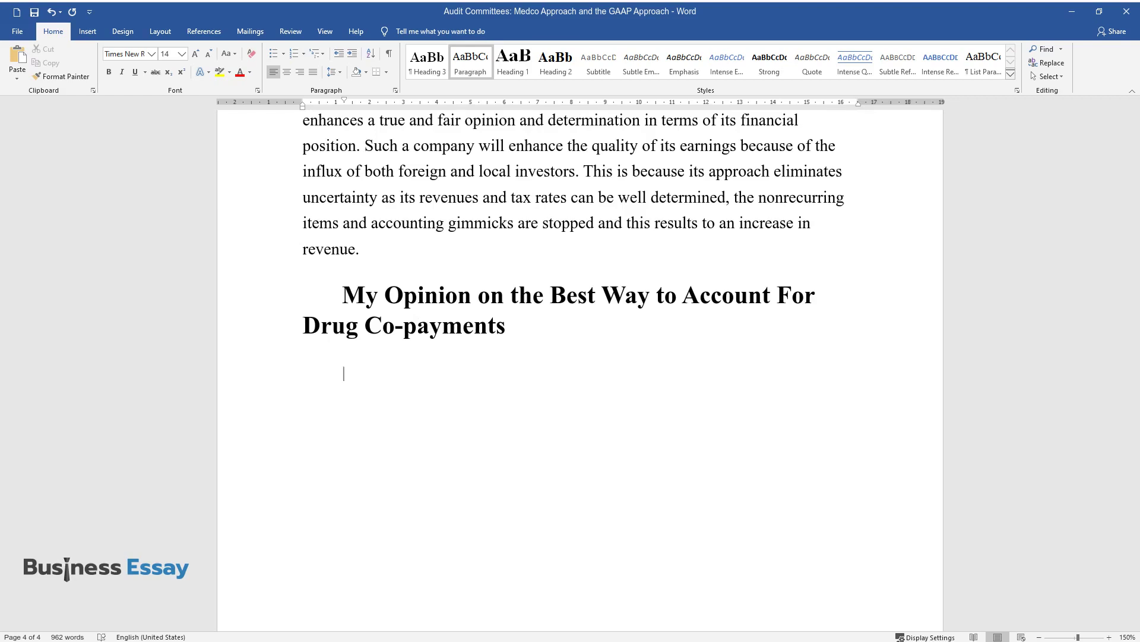
{"action": "type", "text": "The best way to account for"}
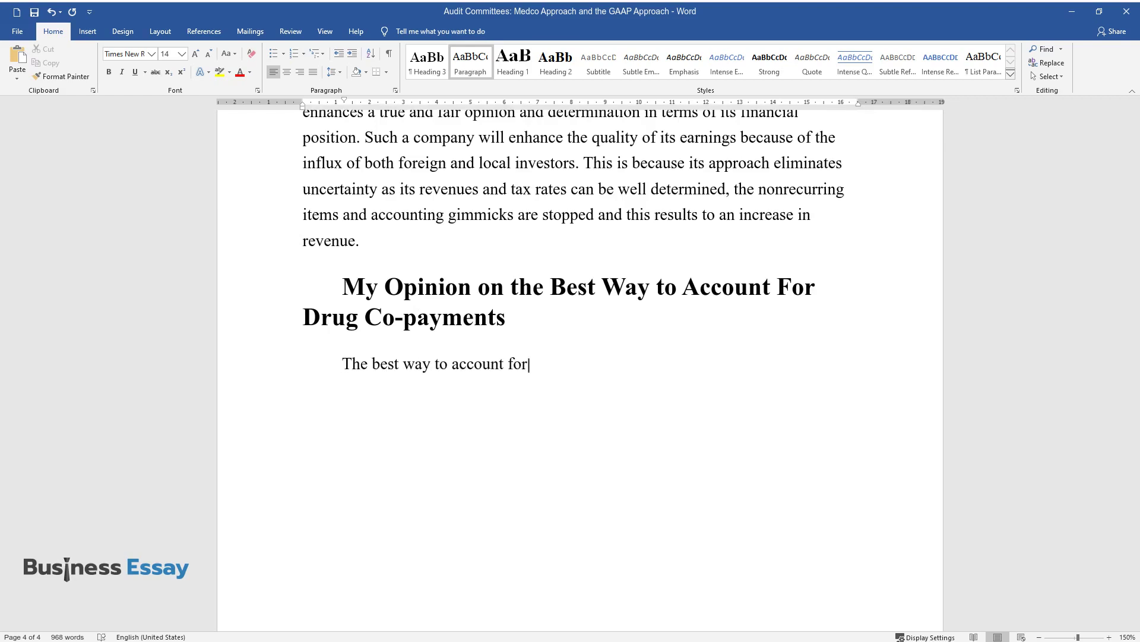
{"action": "type", "text": " drug co-payments should be in lin"}
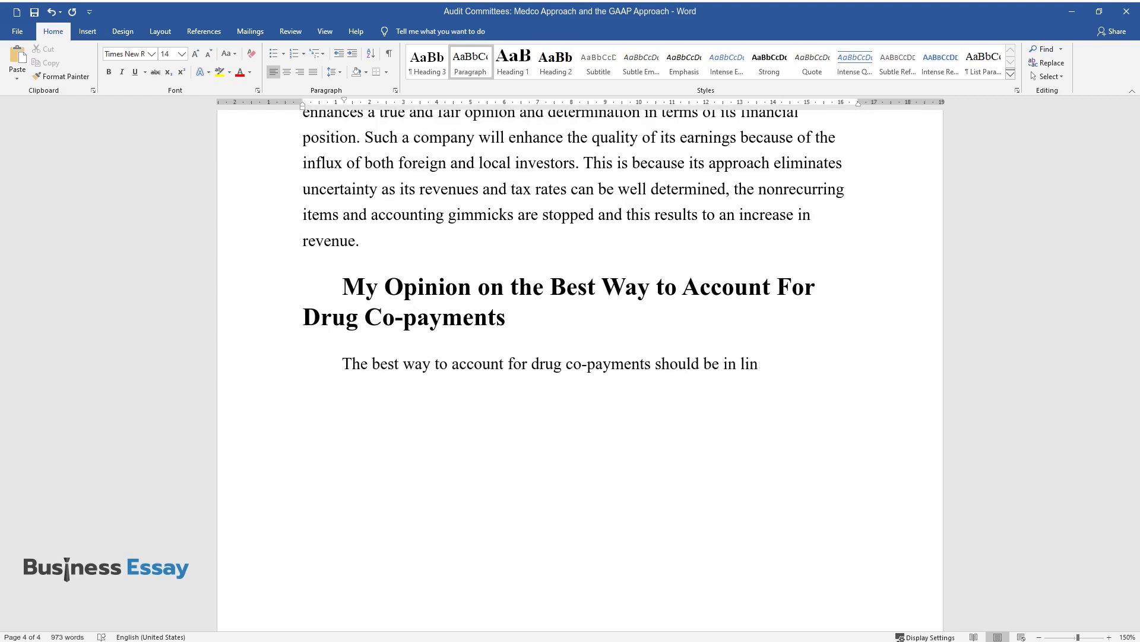
{"action": "type", "text": "e with GAAP in terms of prudence, "}
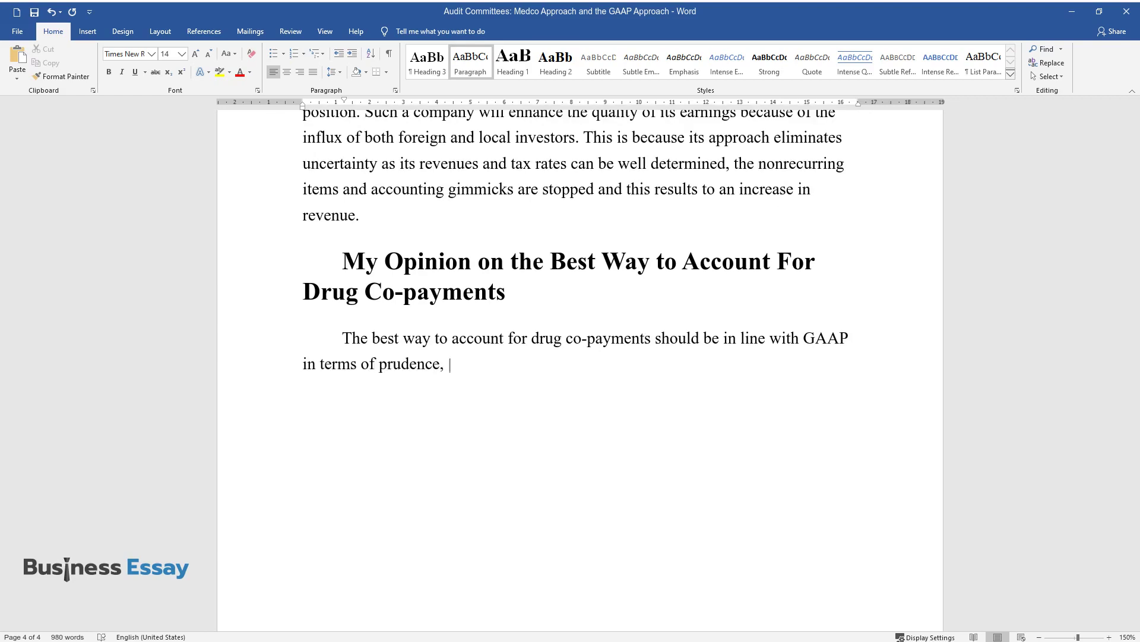
{"action": "type", "text": "utmost good faith, sincerity, perm"}
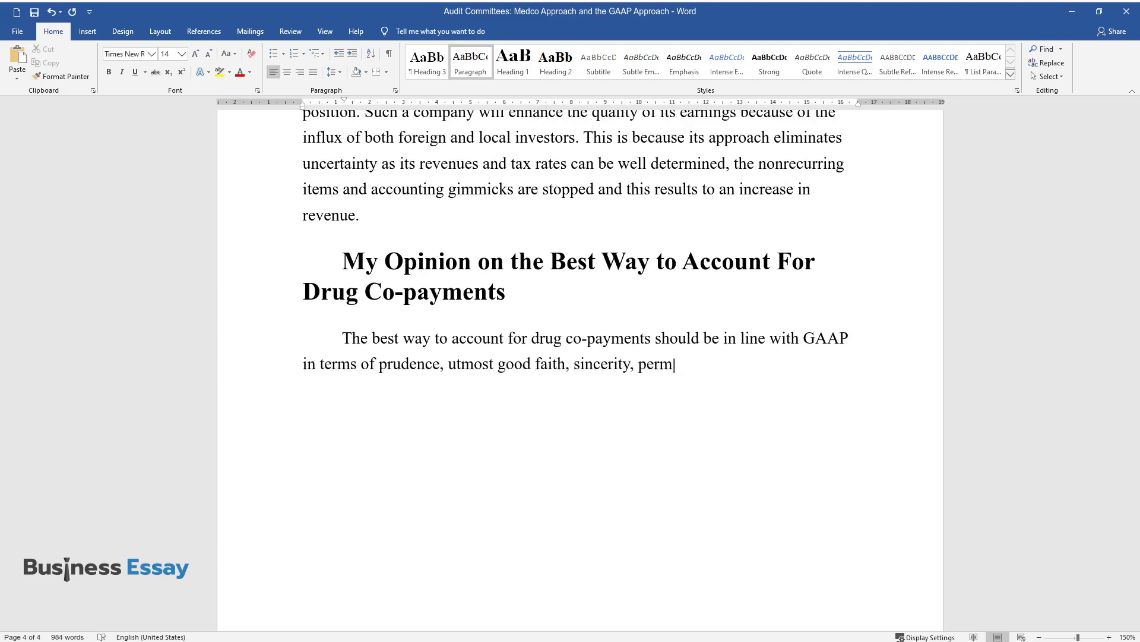
{"action": "type", "text": "anence, and full disclosure (mater"}
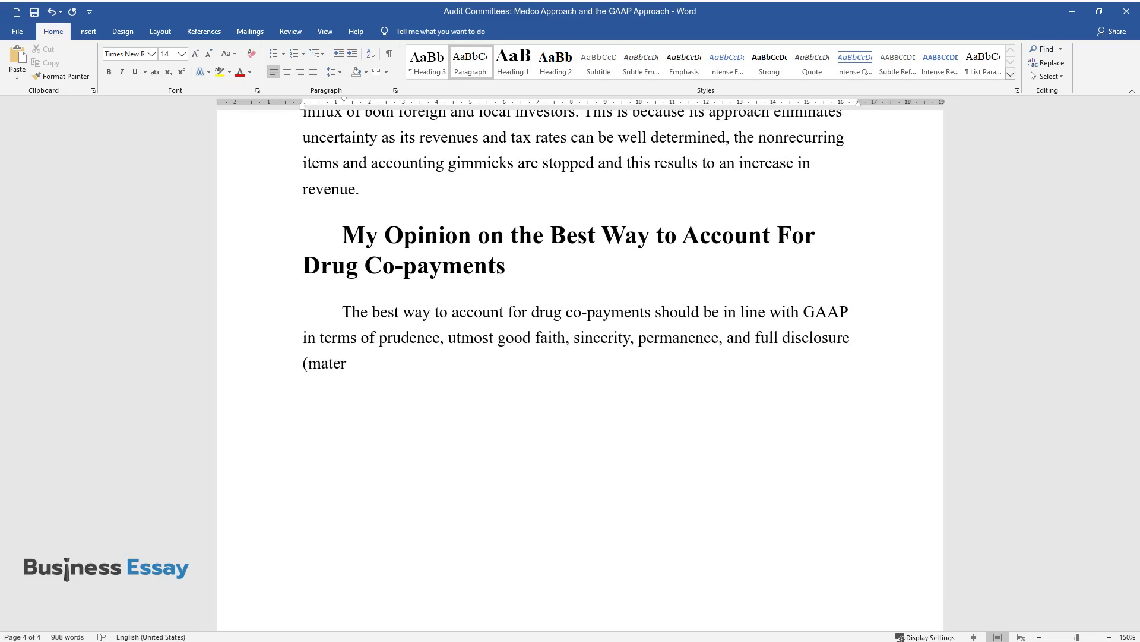
{"action": "type", "text": "iality). Pursuant to these GAAP tr"}
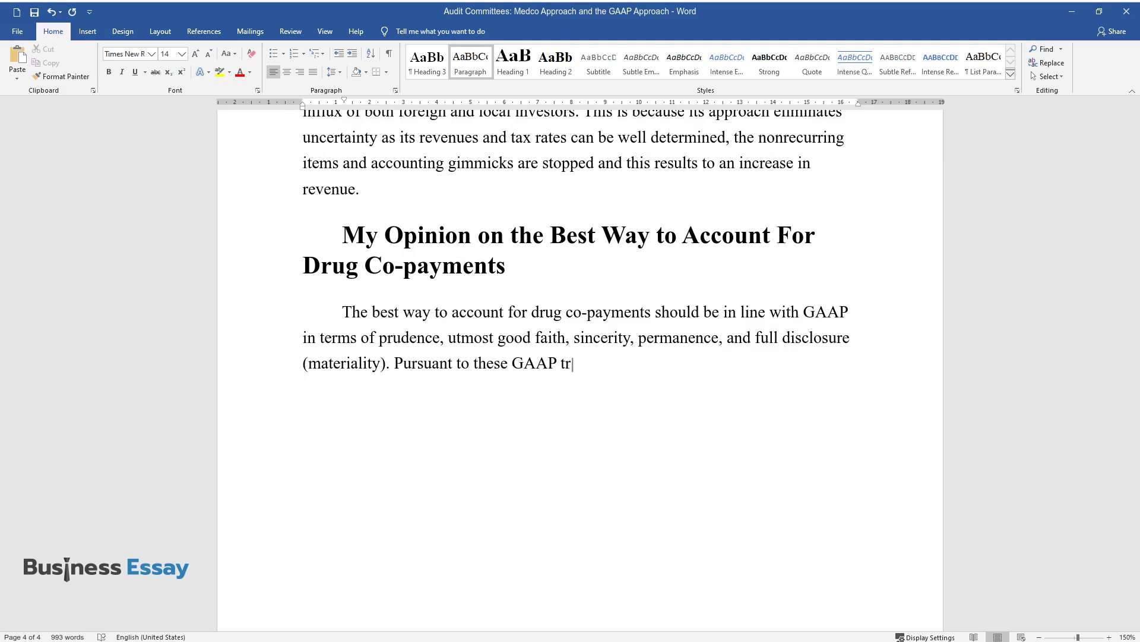
{"action": "type", "text": "eatments, all the PBMs should follow a sim"}
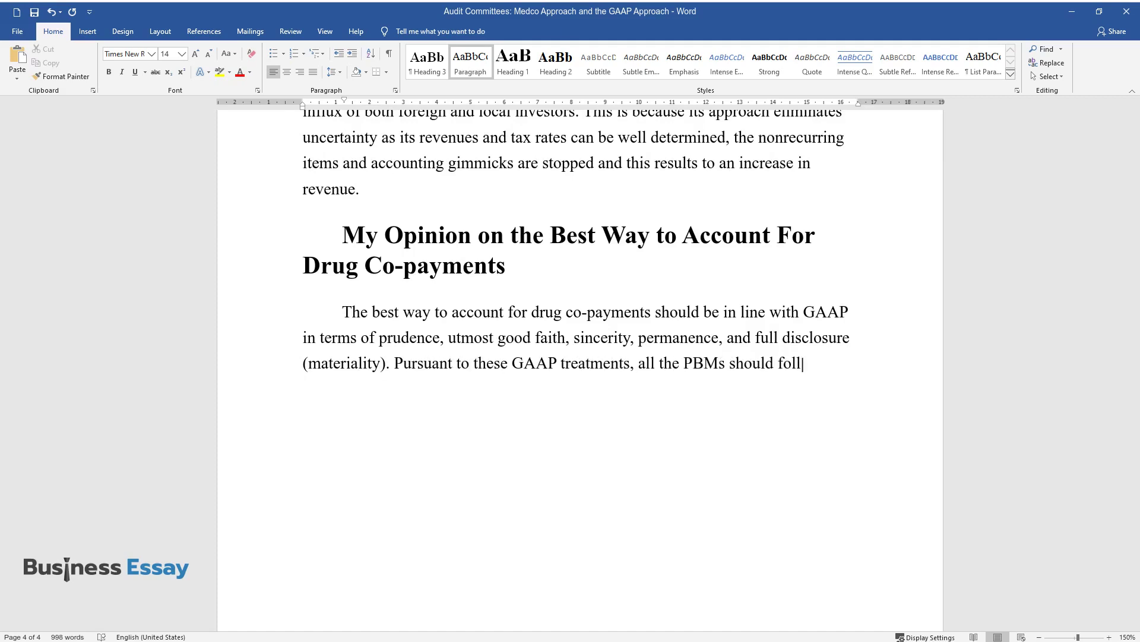
Continue the opinion paragraph: PBMs should follow similar accounting treatment for a true and fair Merk audit opinion
{"action": "type", "text": "ounting treatment"}
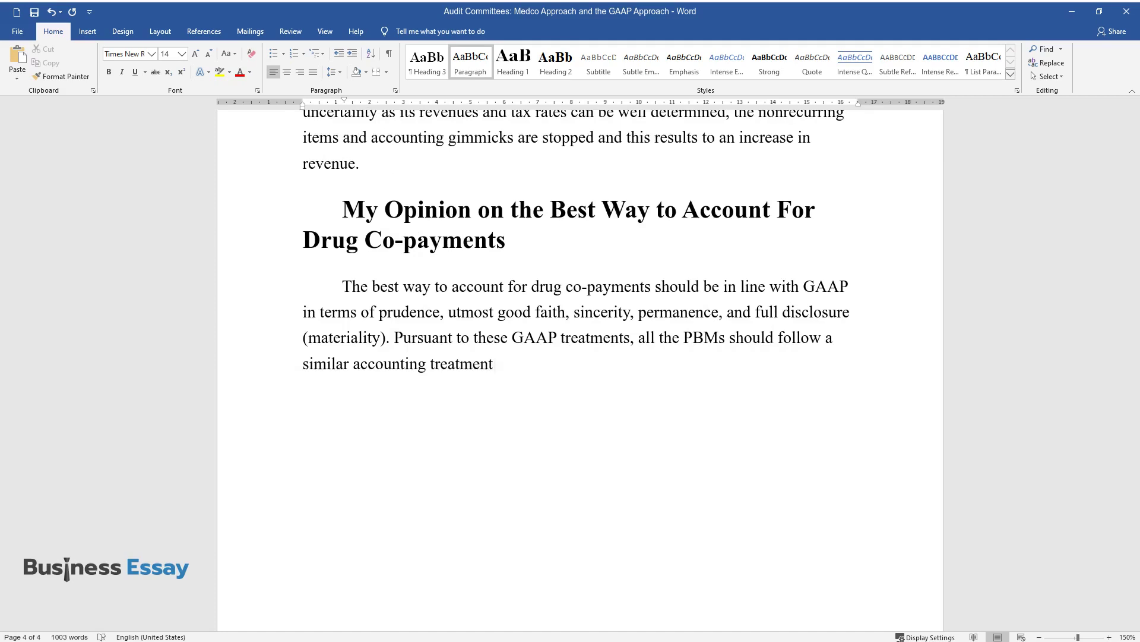
{"action": "type", "text": " to enhance a true and fair opinion by the Merk audit commi"}
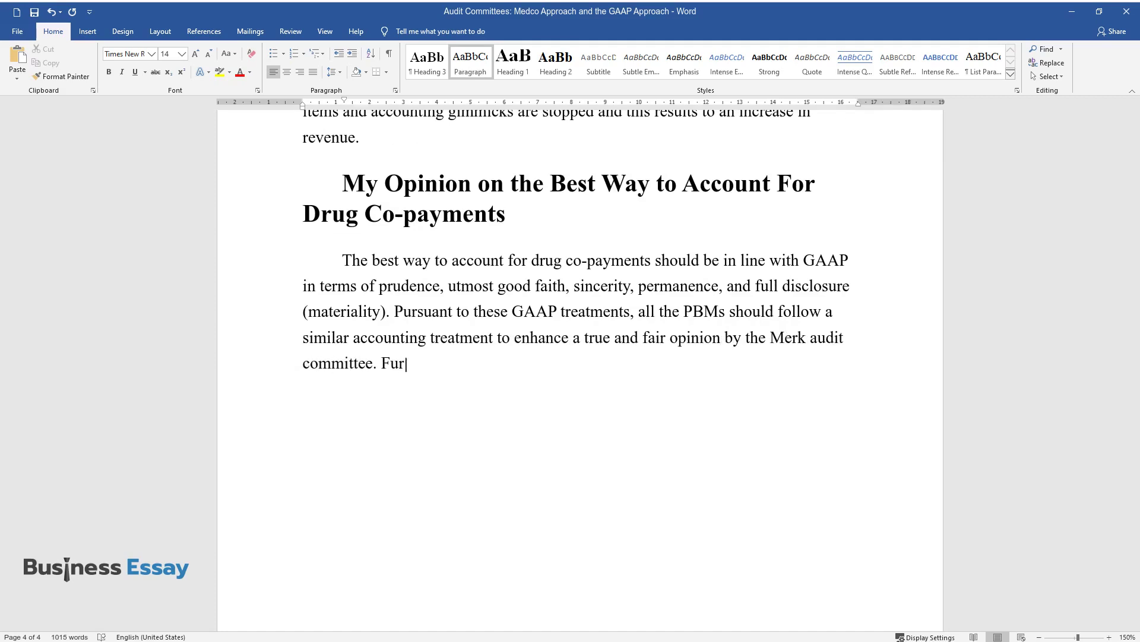
{"action": "type", "text": "ttee. Furthermore, all PBMs including Medco"}
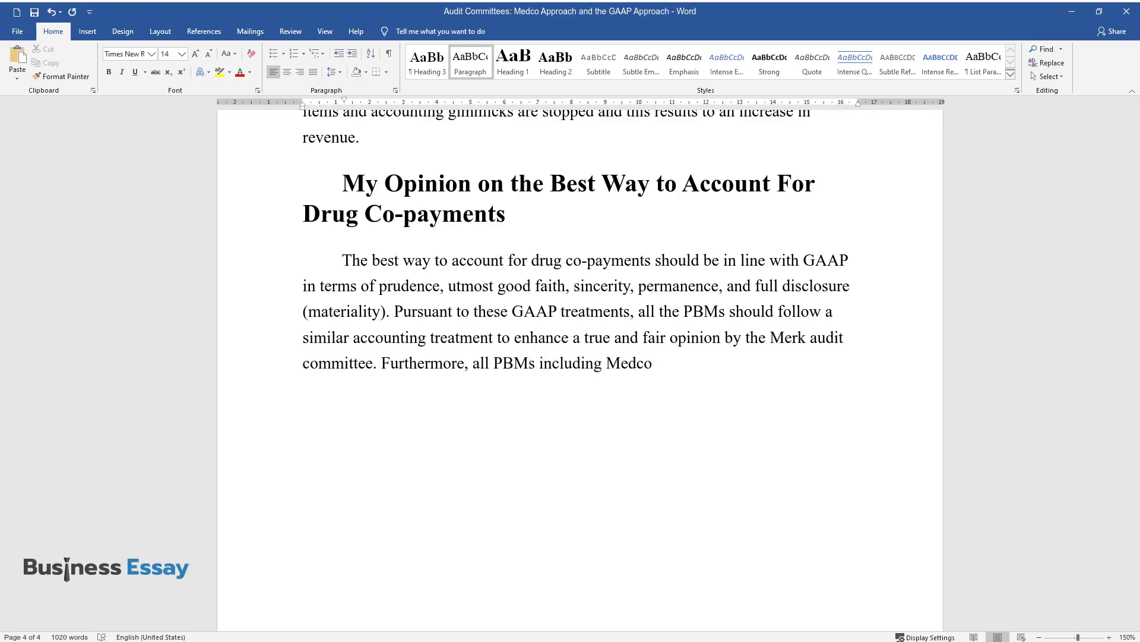
{"action": "type", "text": " should show full details of their"}
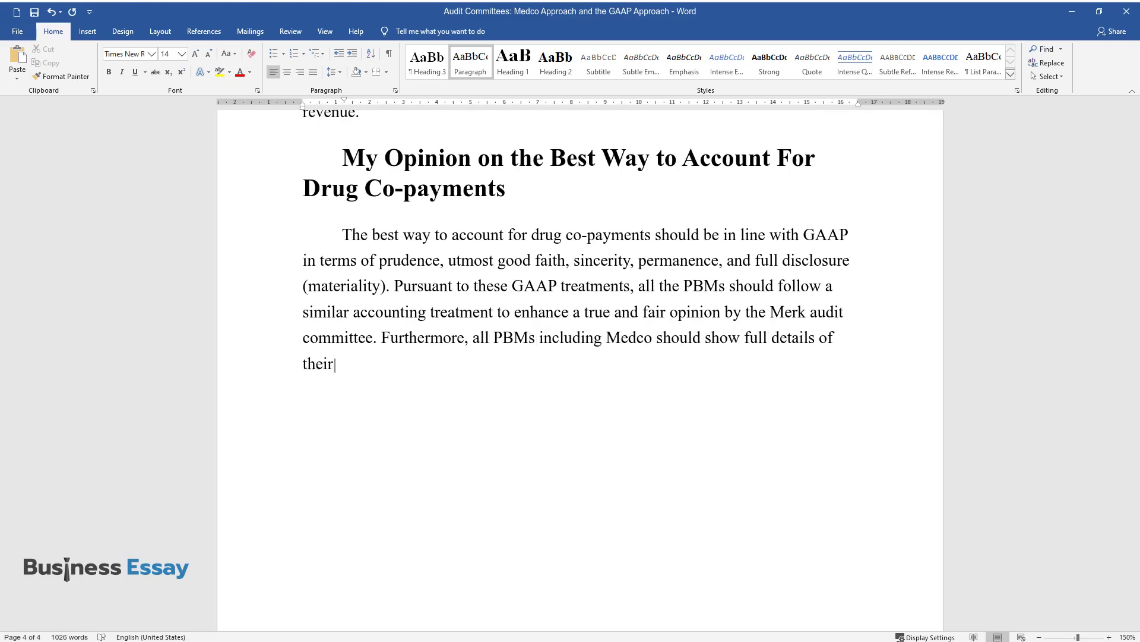
{"action": "type", "text": " financial information and should "}
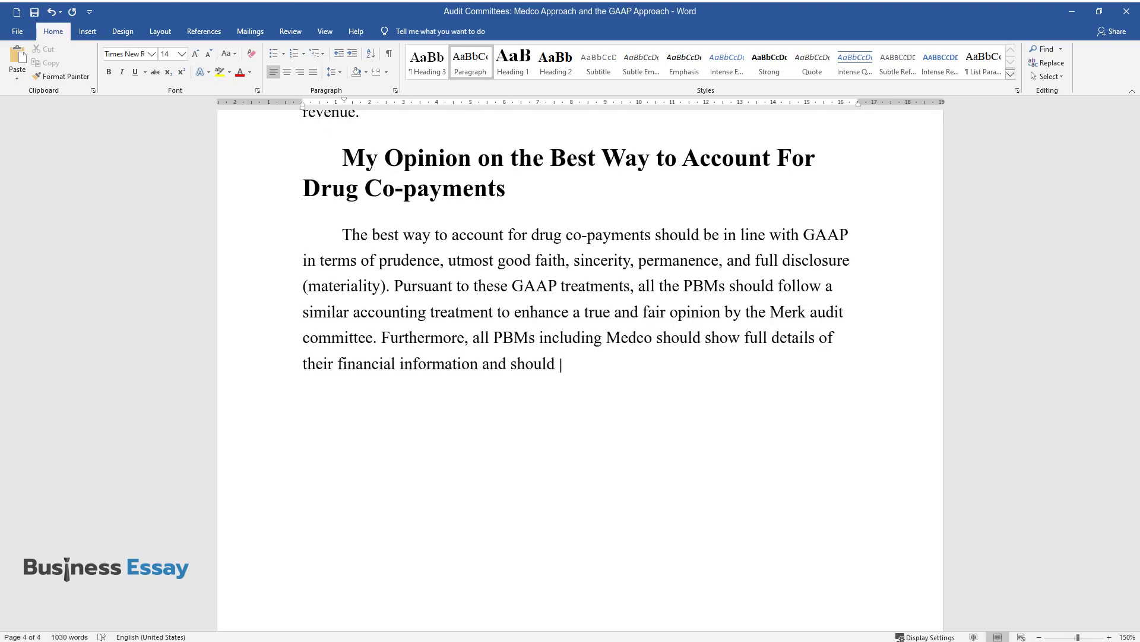
{"action": "type", "text": "not seek to compensate revenue wit"}
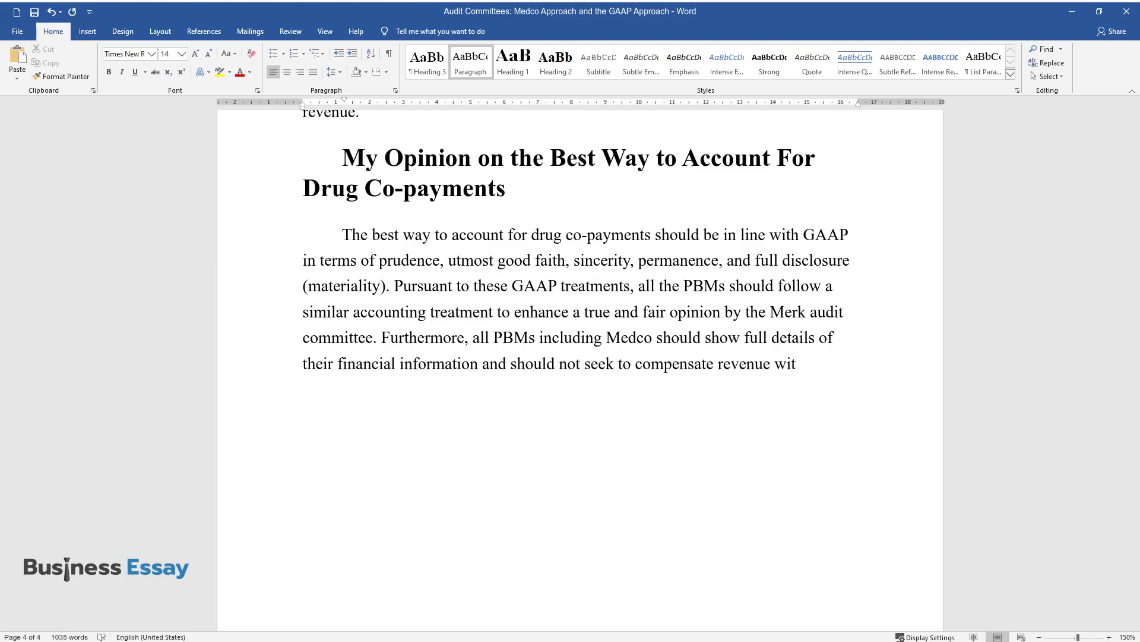
{"action": "type", "text": "h an expense. The PBMs like Medco "}
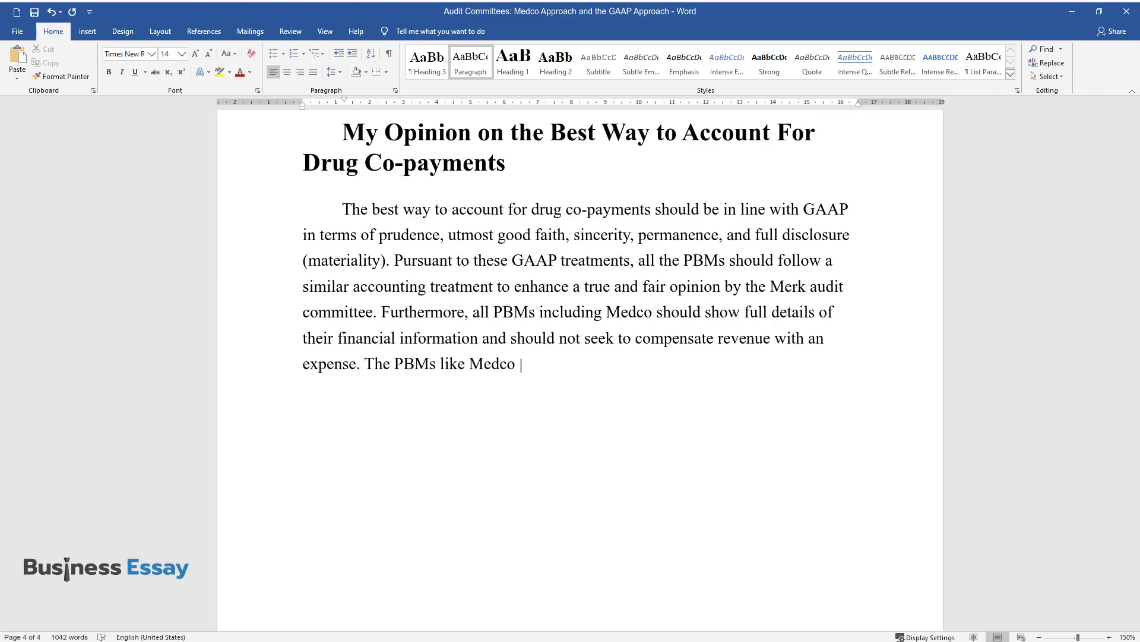
{"action": "type", "text": "should be sincere and reveal all "}
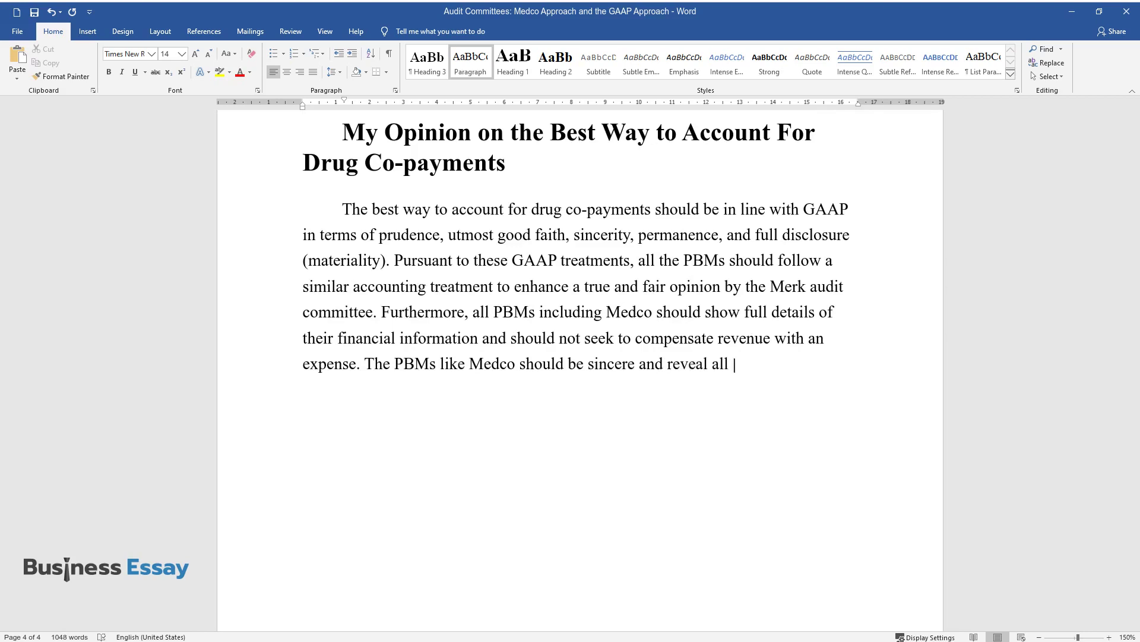
{"action": "type", "text": "information regarding their assets"}
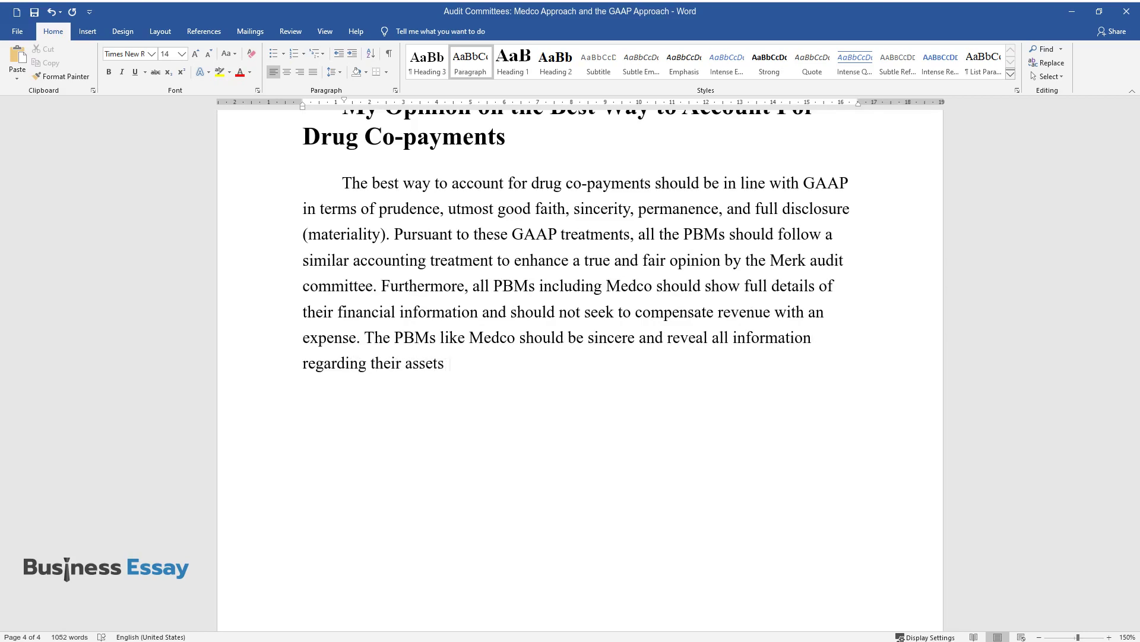
{"action": "type", "text": "and revenues as this will ensure "}
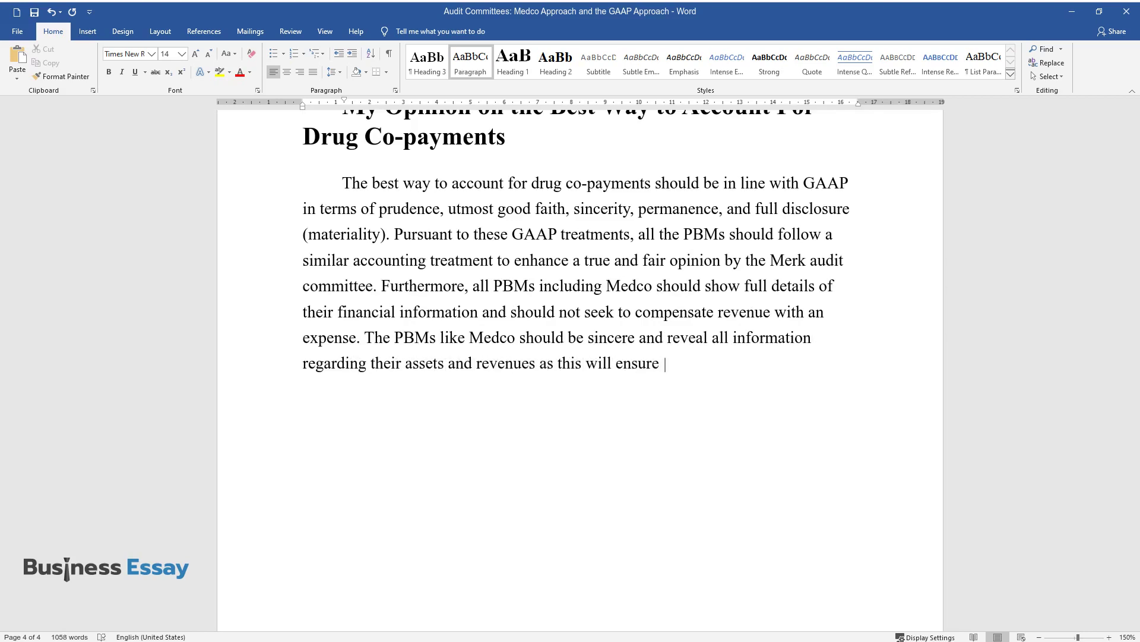
{"action": "type", "text": "fair competition with other PBMs a"}
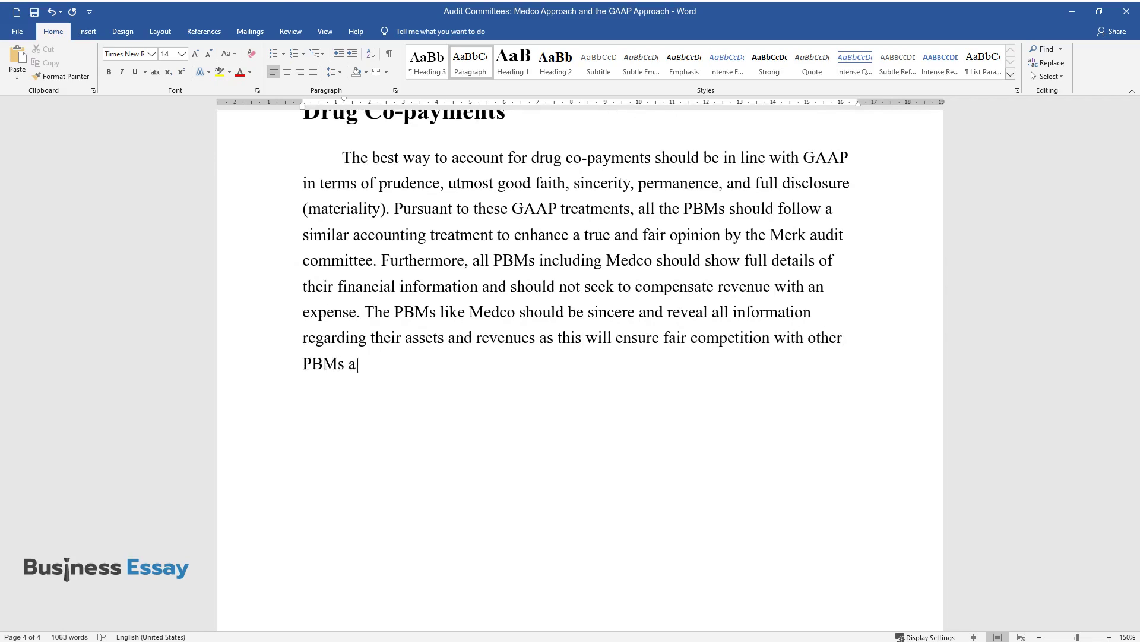
{"action": "type", "text": "nd protect the investors from unce"}
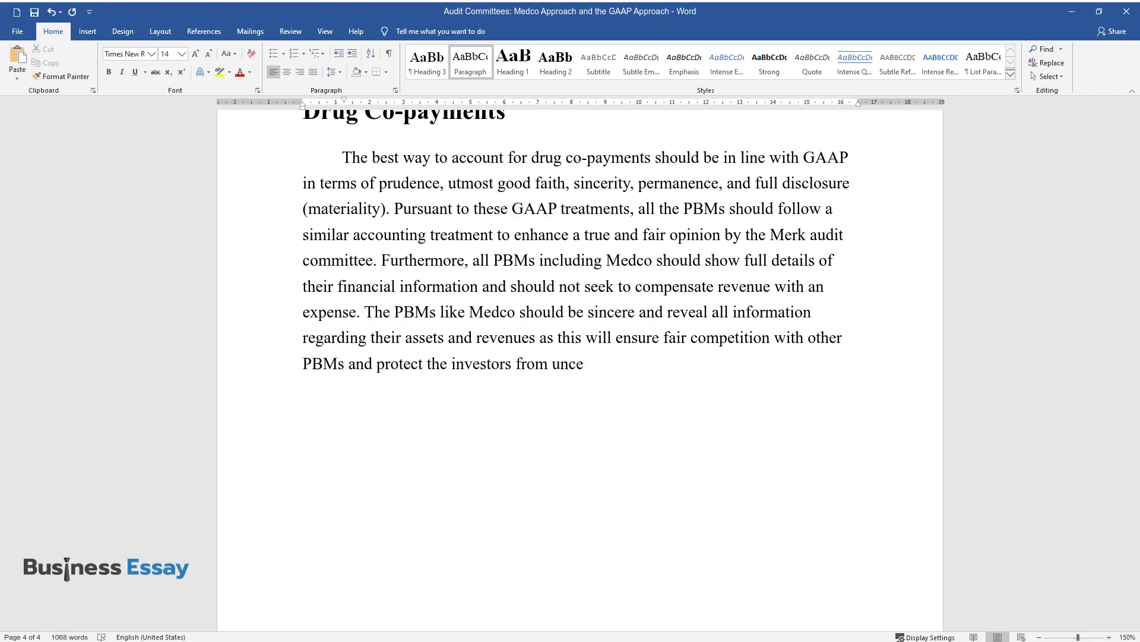
{"action": "type", "text": "rtainty which can cause them to in"}
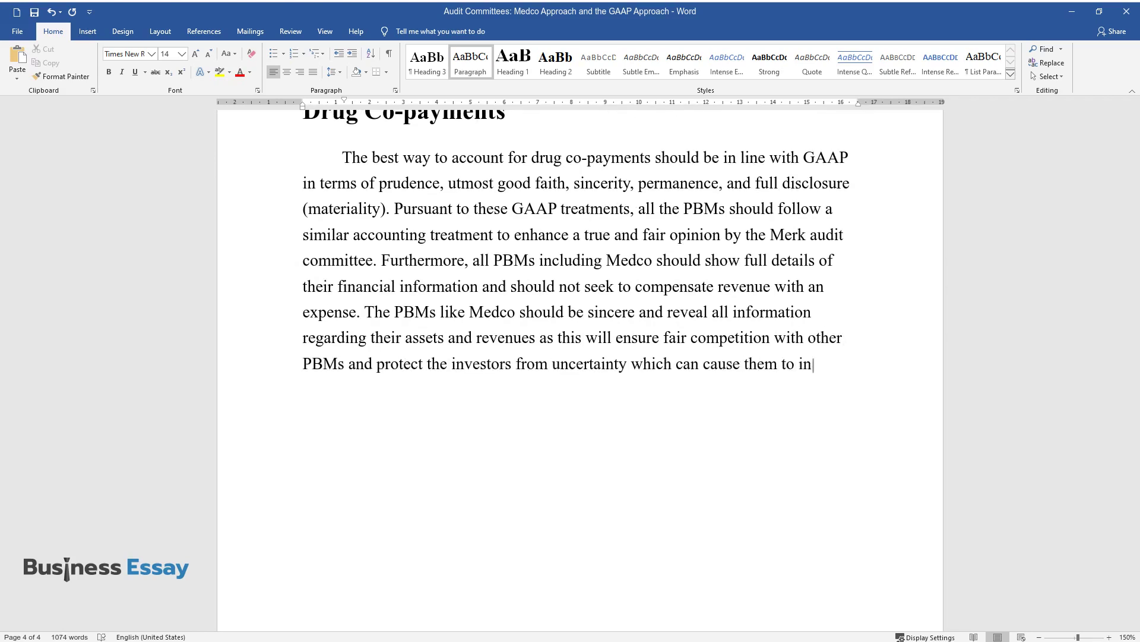
{"action": "type", "text": "cur losses. Under"}
{"action": "type", "text": " these circumstan"}
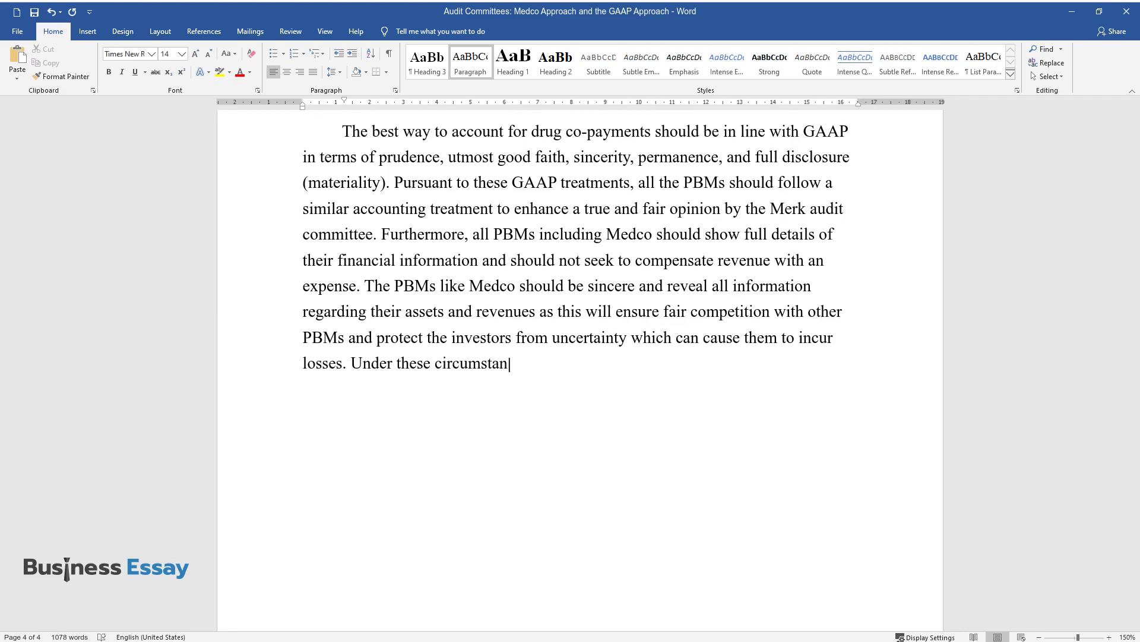
{"action": "type", "text": "ces, the determination of tax rate"}
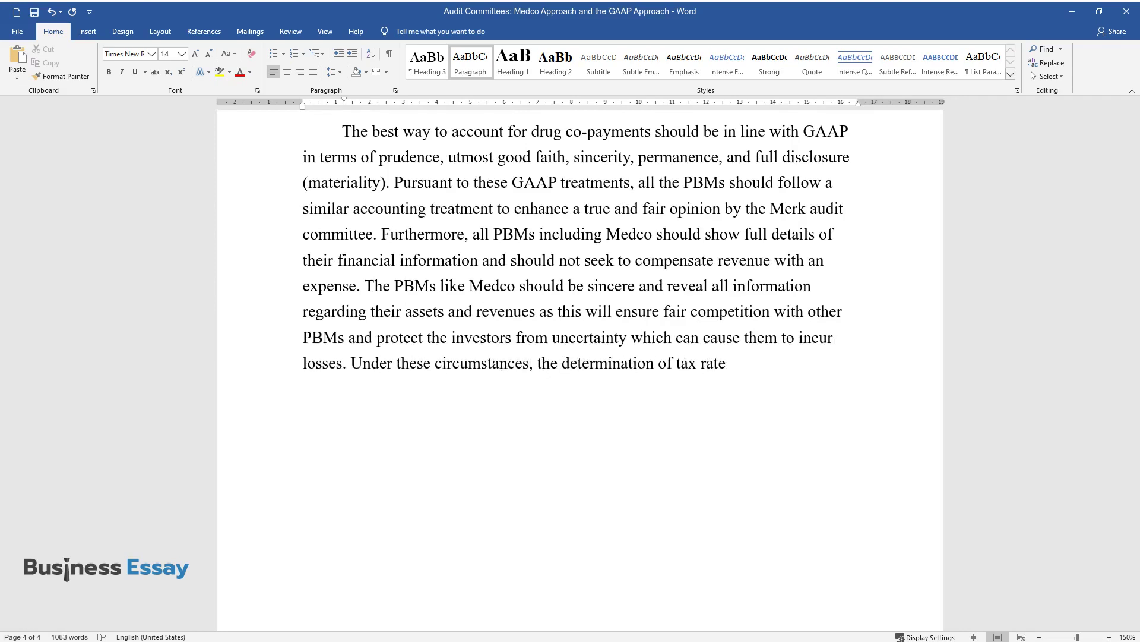
{"action": "type", "text": "s of the PBMs is also easier."}
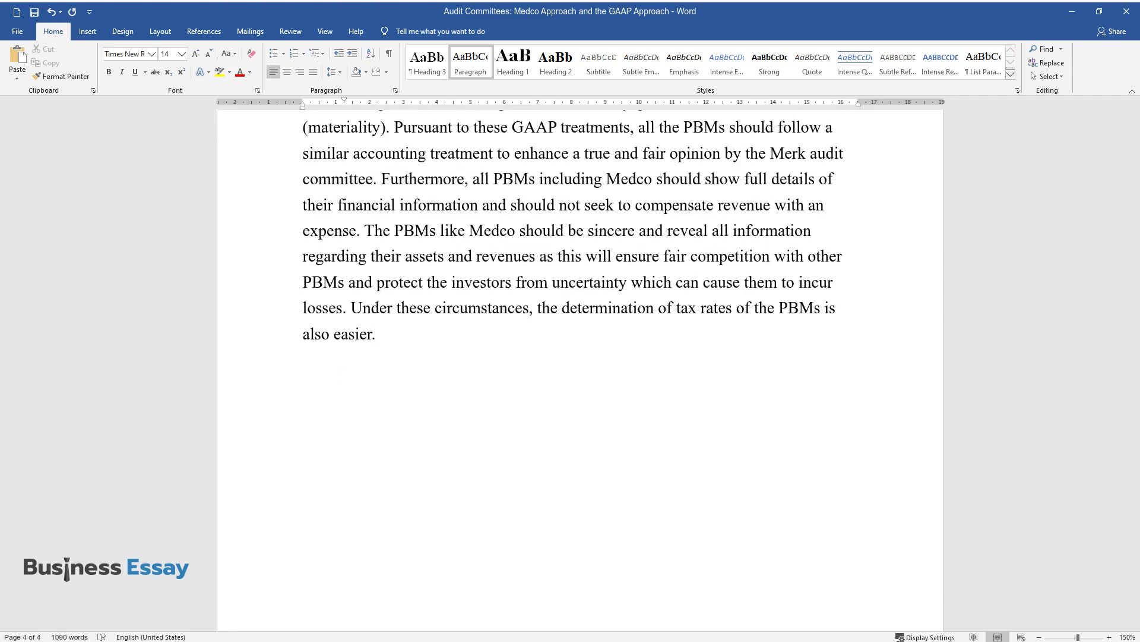
{"action": "type", "text": "If the above takes place, an accurate determination "}
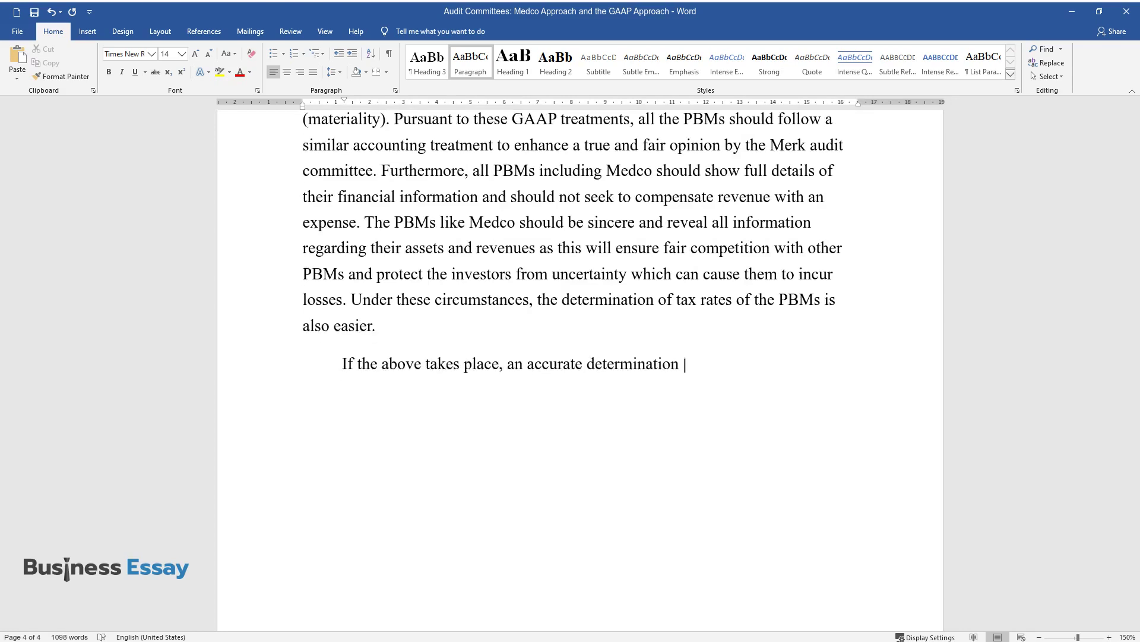
{"action": "type", "text": "of the financial position of the PB"}
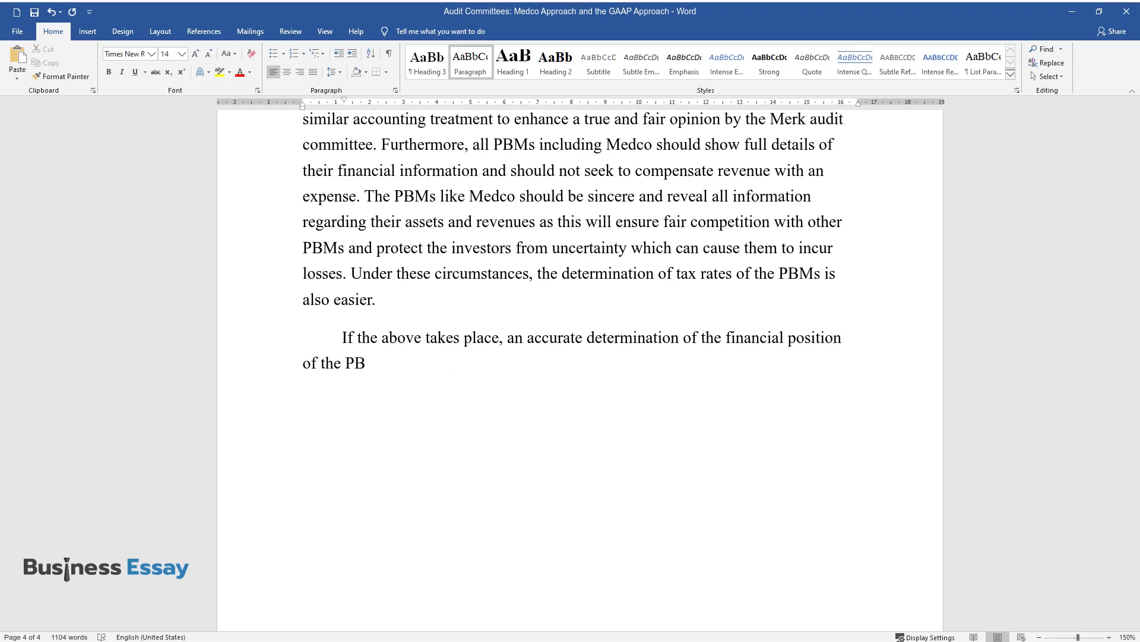
{"action": "type", "text": "Ms can be ascertained which enhan"}
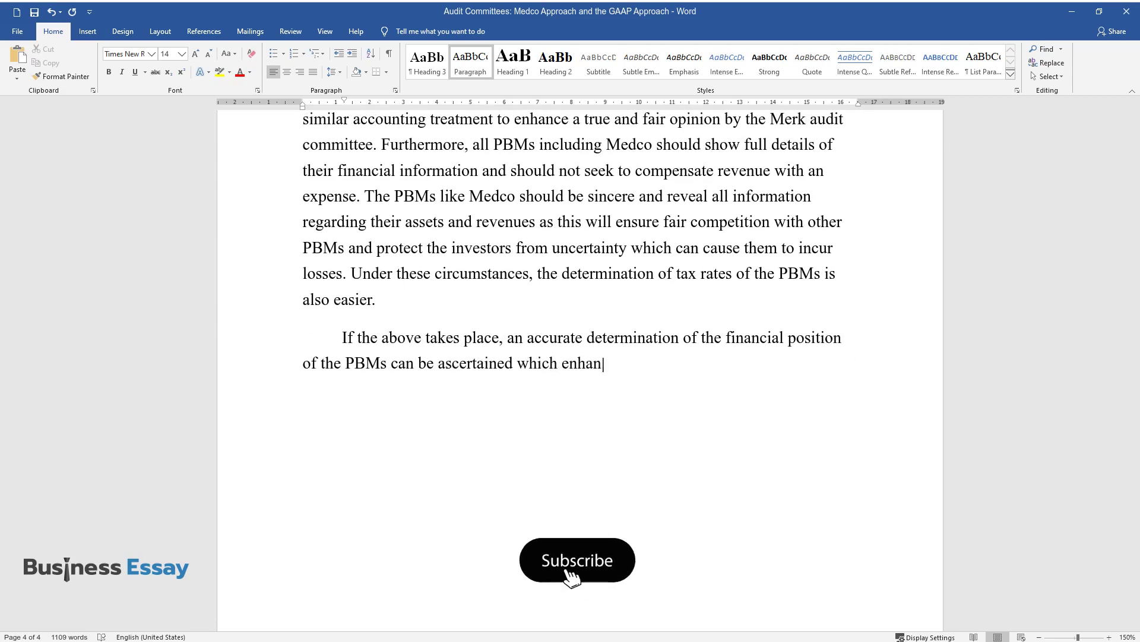
{"action": "type", "text": "ces comparison with other PBMs. T"}
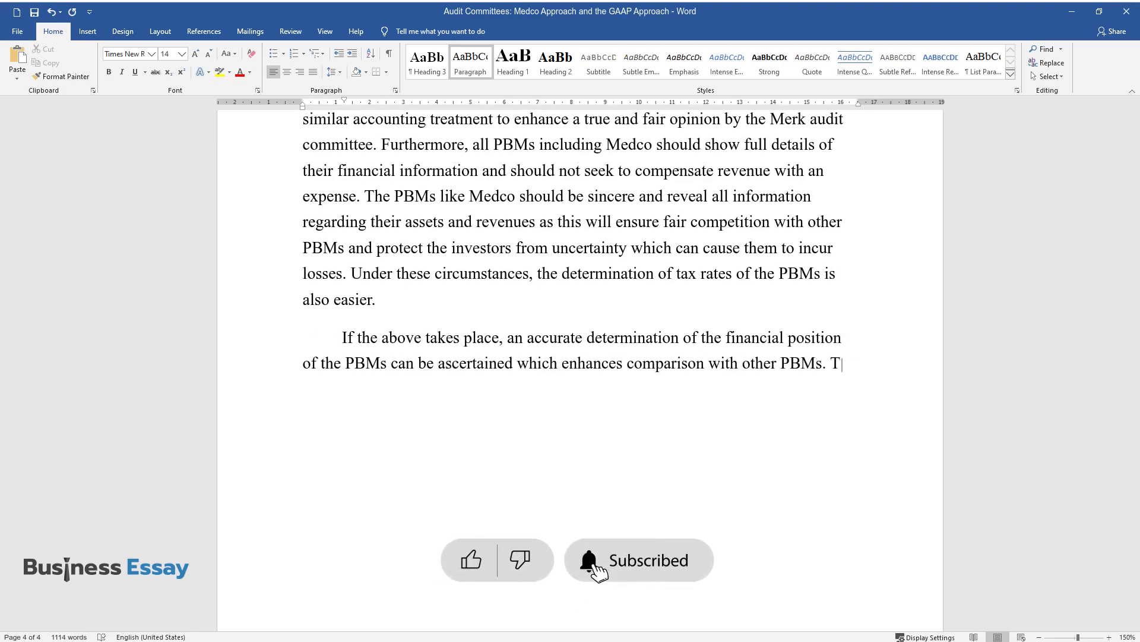
{"action": "type", "text": "his enhances the principle of perm"}
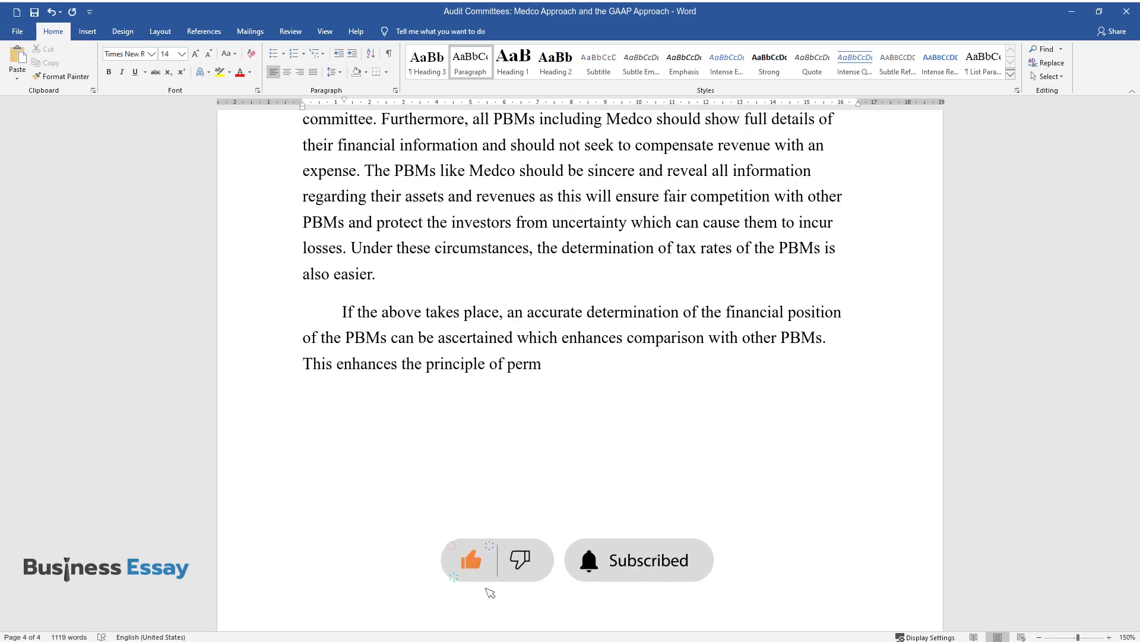
{"action": "type", "text": "anence of the method as stipulated by GAA"}
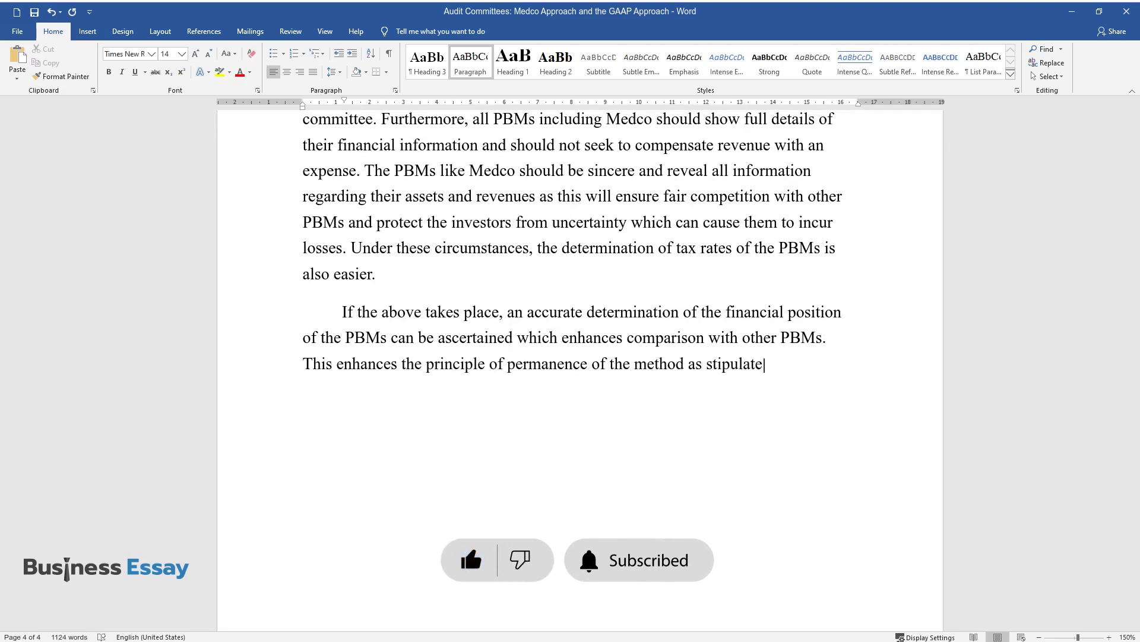